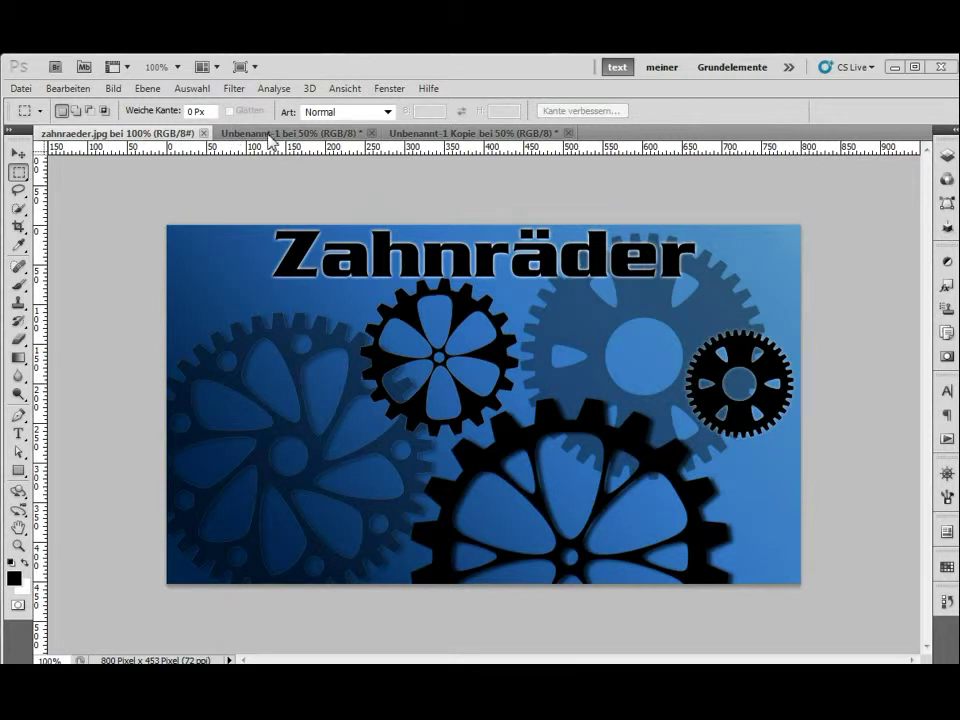
Bring the colourful test document Unbenannt-1 to the front
{"action": "left_click", "coordinate": [268, 140]}
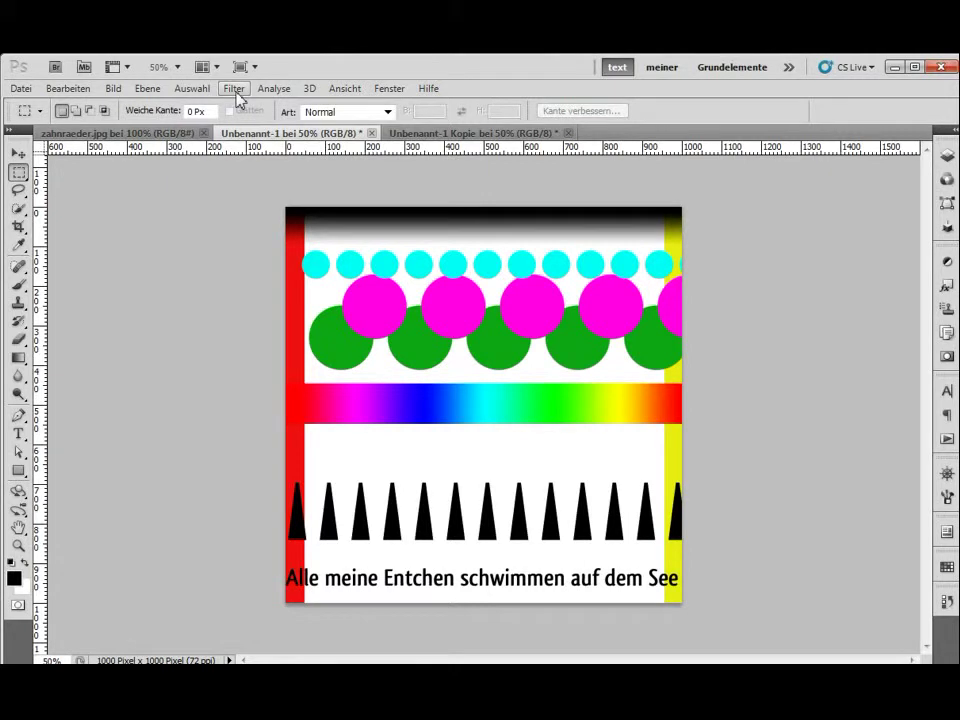
Apply the Polarkoordinaten distortion filter to Unbenannt-1 using Rechteckig -> Polar
{"action": "left_click", "coordinate": [236, 92]}
{"action": "mouse_move", "coordinate": [380, 341]}
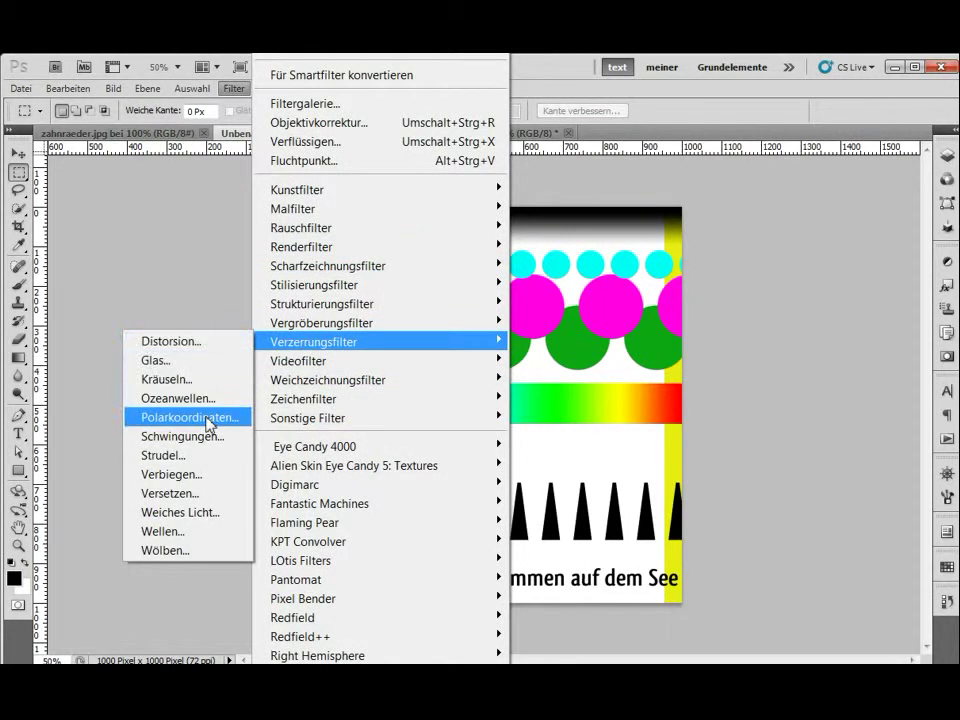
{"action": "left_click", "coordinate": [209, 424]}
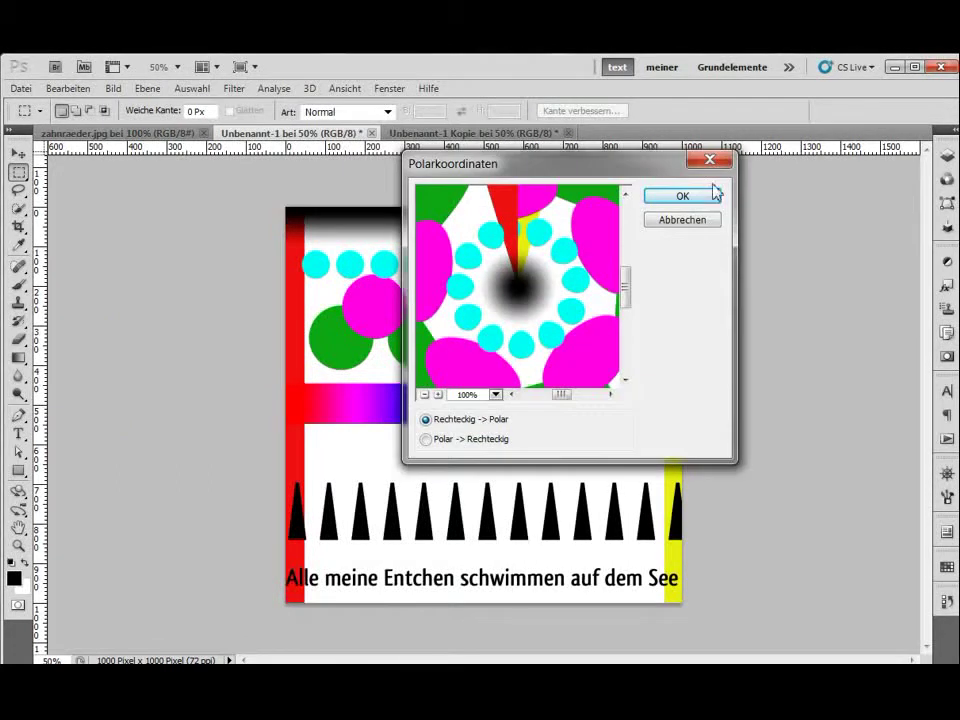
{"action": "left_click", "coordinate": [698, 198]}
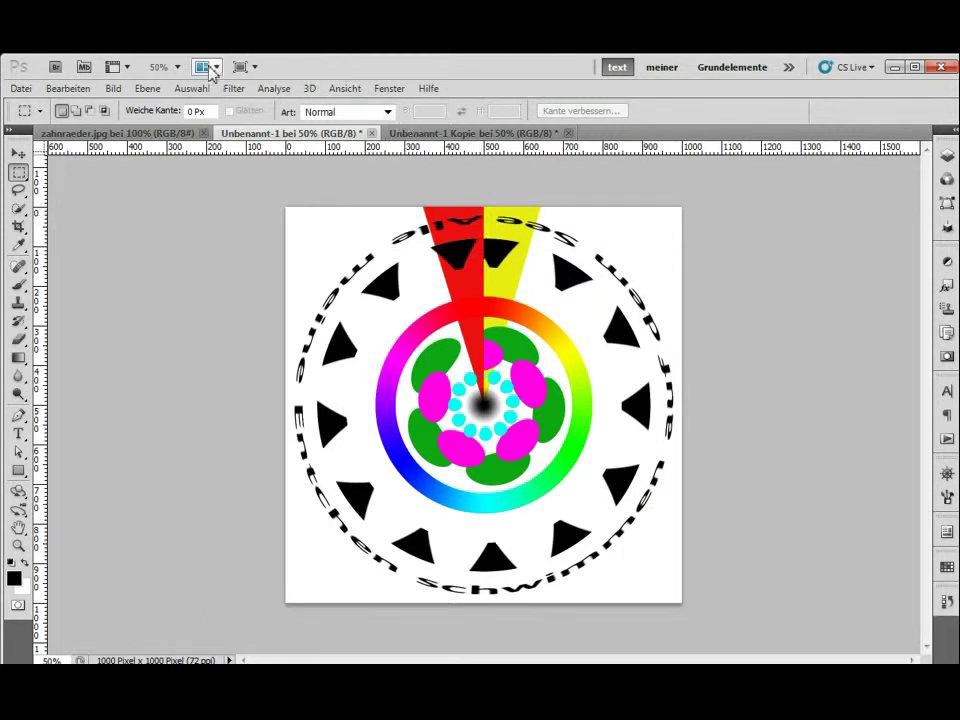
Tile the warped image and Unbenannt-1 Kopie 2-up vertically and compare them
{"action": "left_click", "coordinate": [203, 67]}
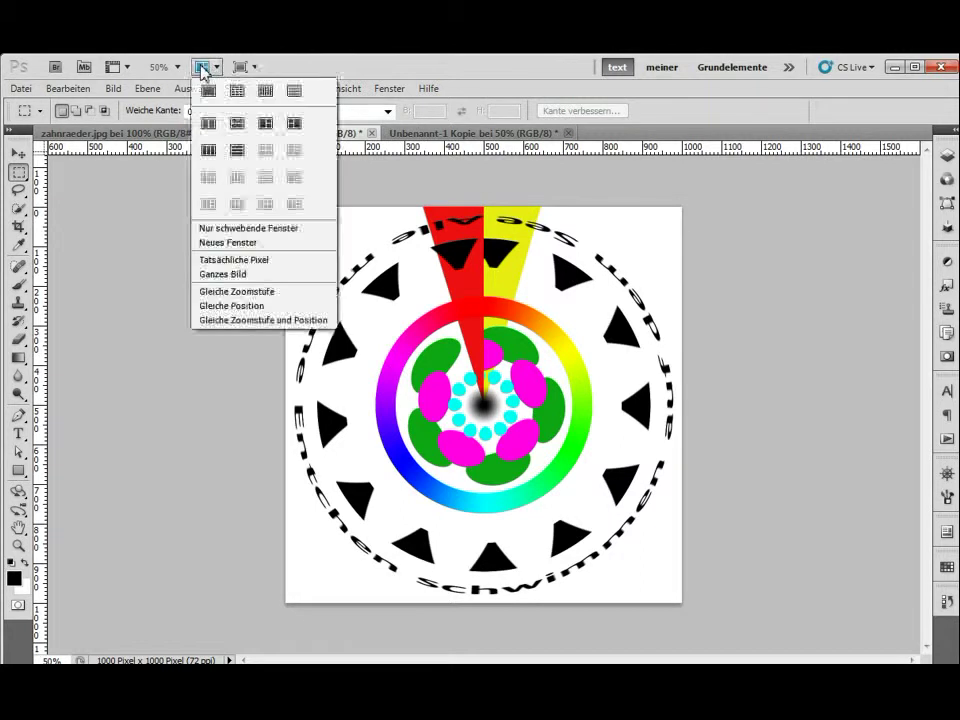
{"action": "left_click", "coordinate": [208, 123]}
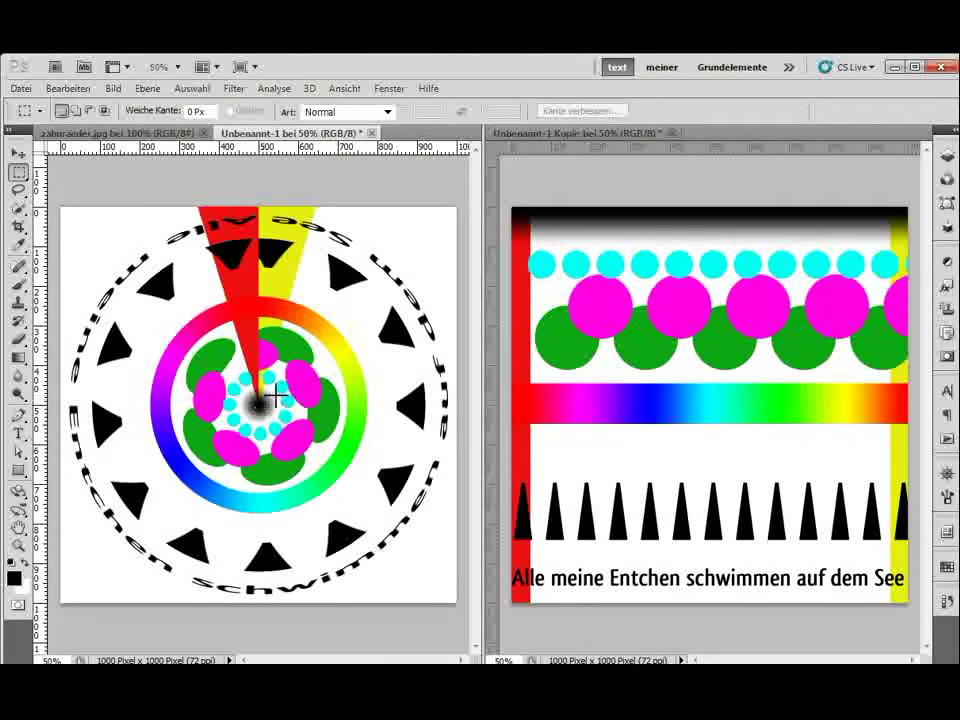
{"action": "left_click", "coordinate": [696, 139]}
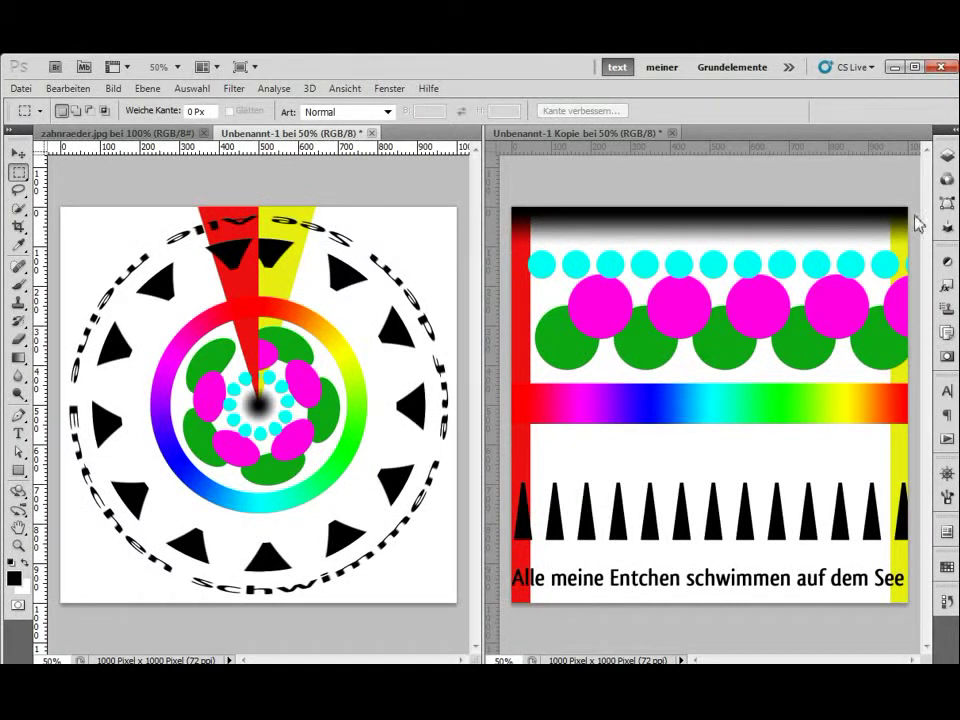
{"action": "left_click", "coordinate": [321, 454]}
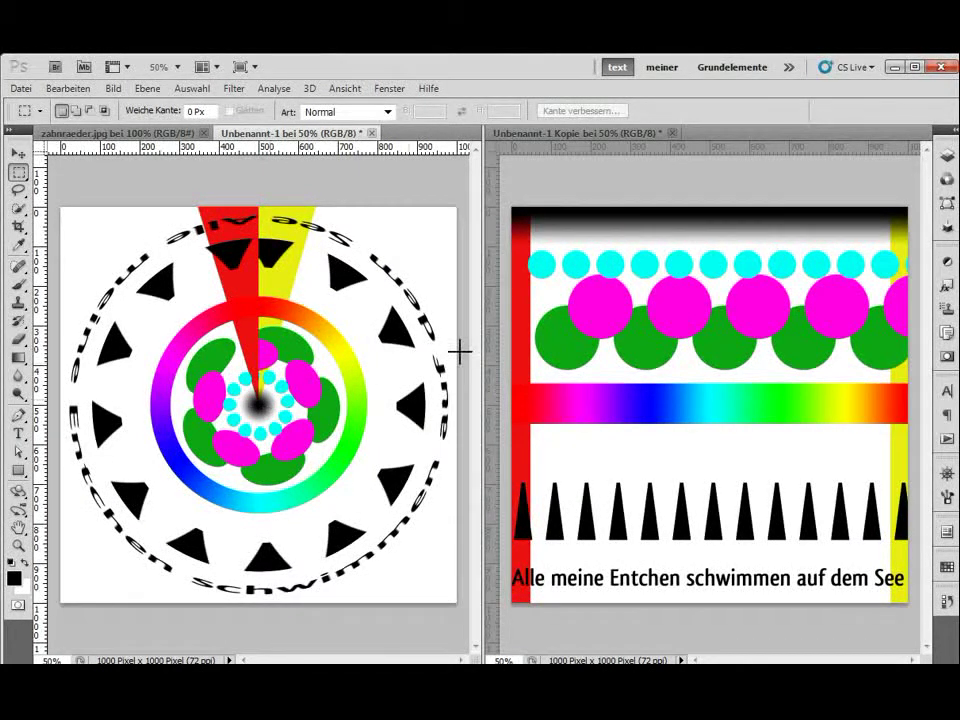
{"action": "left_click", "coordinate": [519, 222]}
{"action": "left_click", "coordinate": [263, 275]}
Close the warped image, its copy and zahnraeder.jpg without saving
{"action": "left_click", "coordinate": [371, 133]}
{"action": "left_click", "coordinate": [690, 311]}
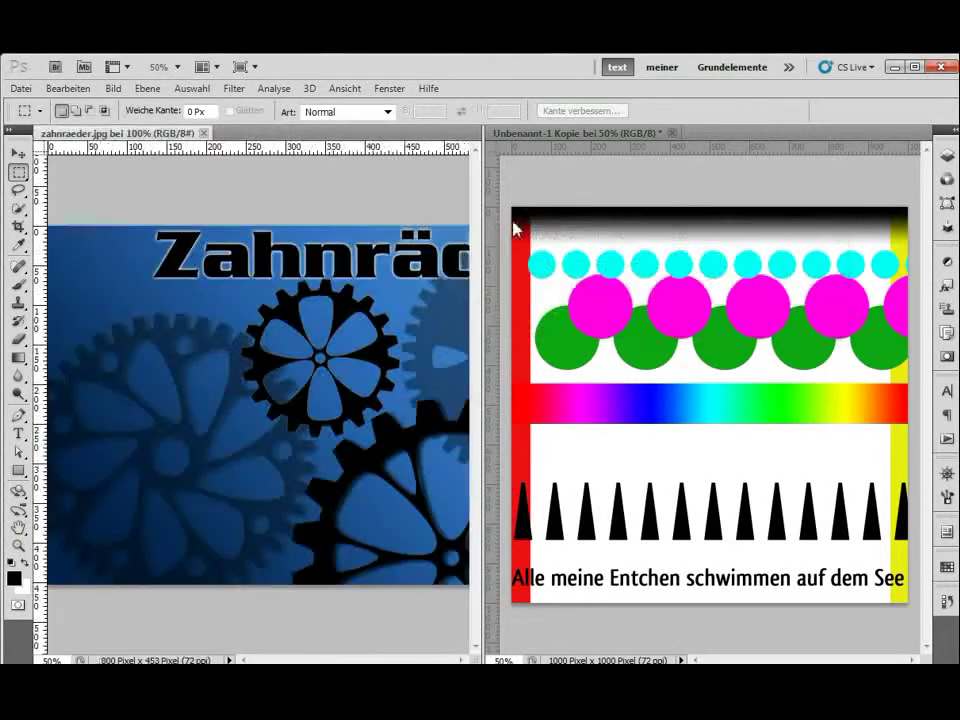
{"action": "left_click", "coordinate": [673, 134]}
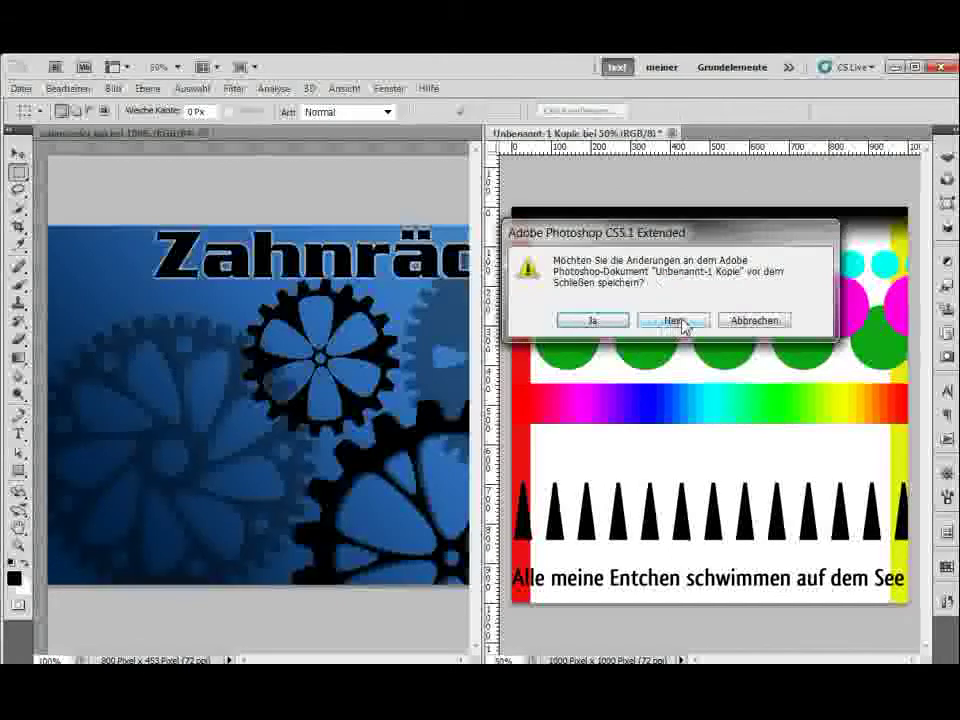
{"action": "left_click", "coordinate": [676, 321]}
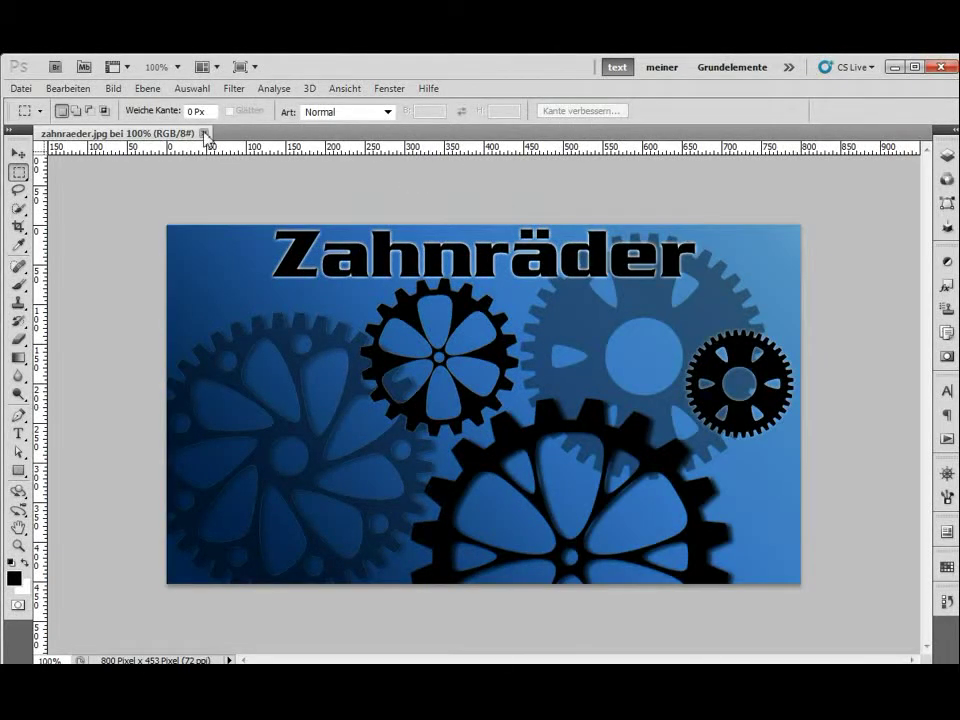
{"action": "left_click", "coordinate": [204, 133]}
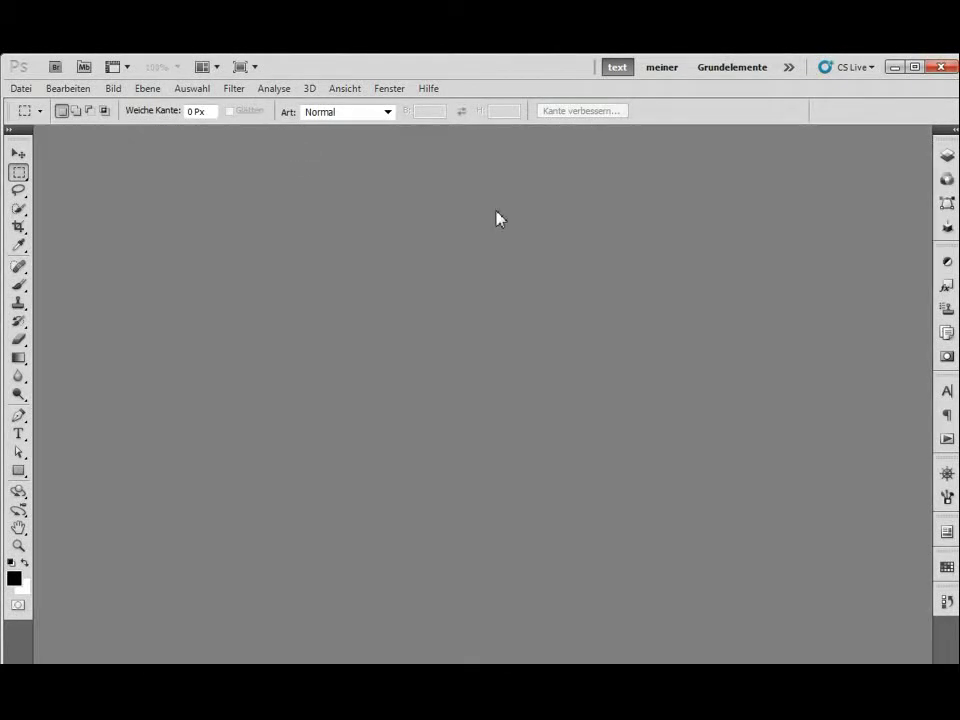
Create a new white document of 50 × 150 pixels
{"action": "left_click", "coordinate": [18, 89]}
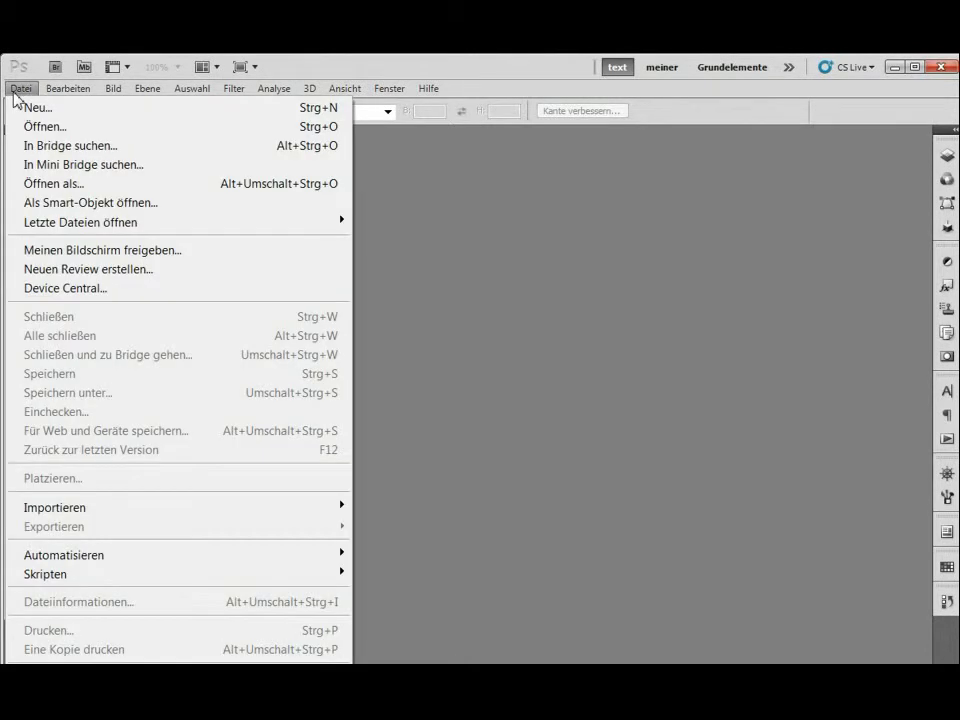
{"action": "left_click", "coordinate": [38, 107]}
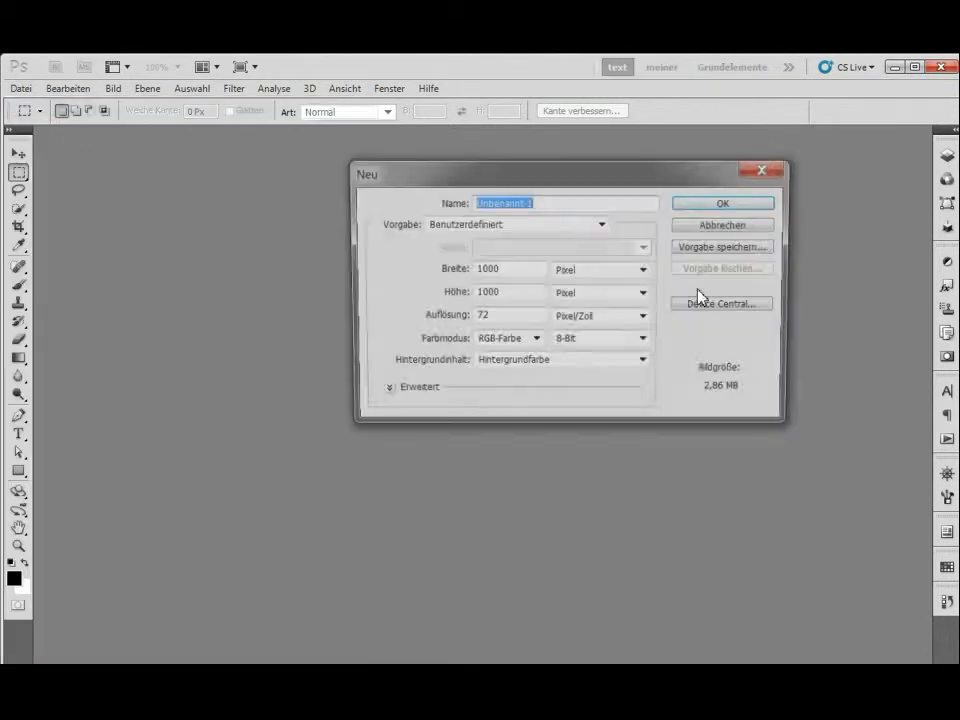
{"action": "left_click_drag", "start_coordinate": [523, 270], "coordinate": [368, 272]}
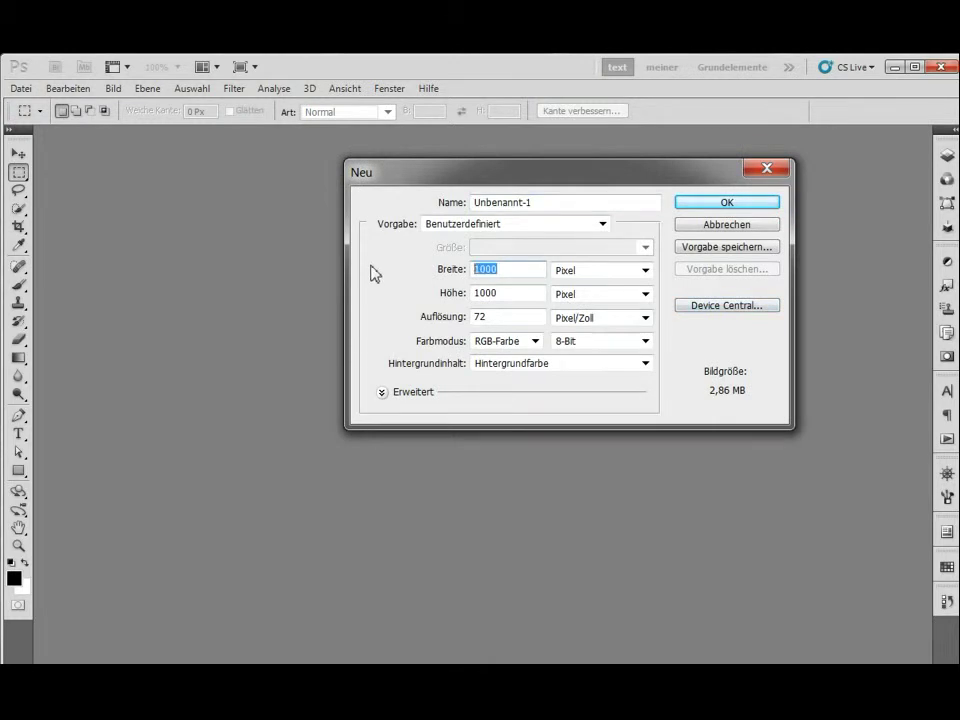
{"action": "type", "text": "50"}
{"action": "key", "text": "BackSpace"}
{"action": "key", "text": "BackSpace"}
{"action": "key", "text": "BackSpace"}
{"action": "type", "text": "50"}
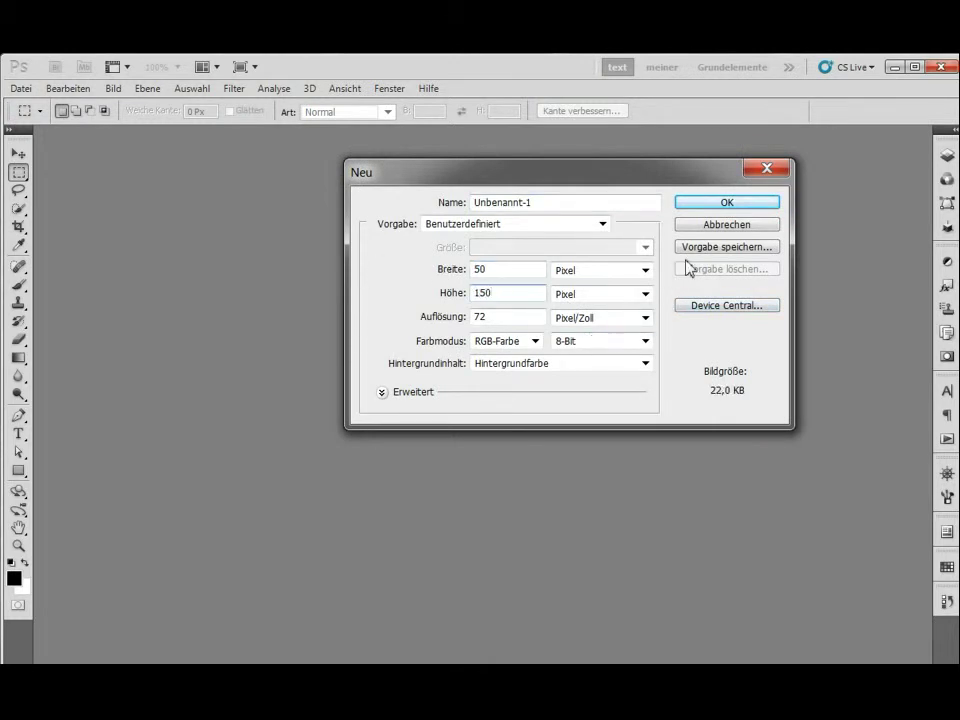
{"action": "left_click", "coordinate": [724, 204]}
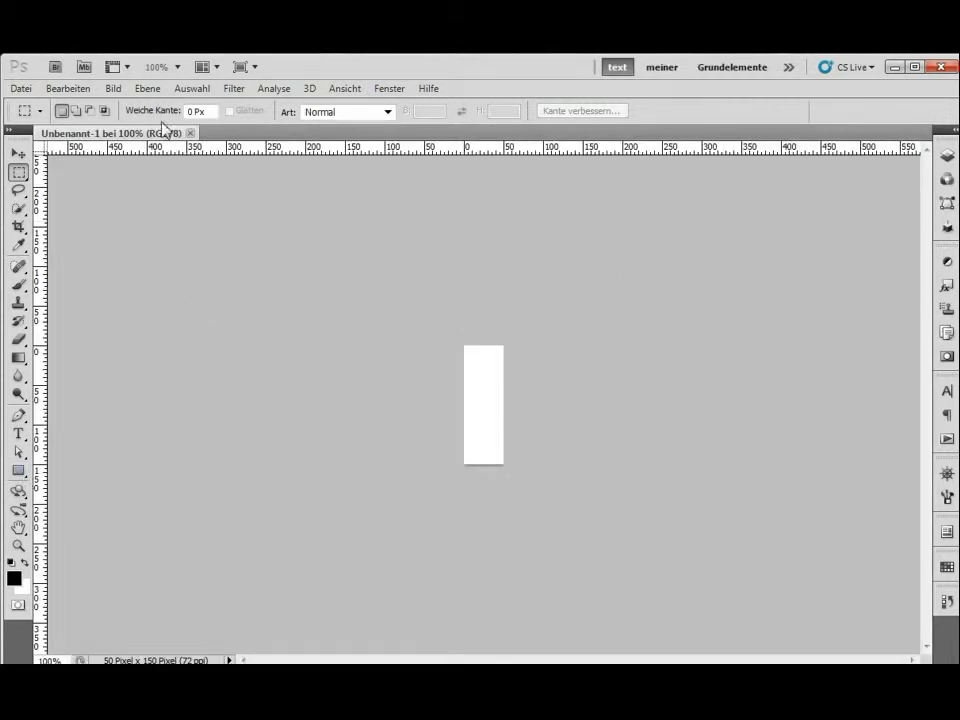
Draw a rectangular path over the narrow canvas with the Rectangle tool in Paths mode
{"action": "left_click", "coordinate": [112, 89]}
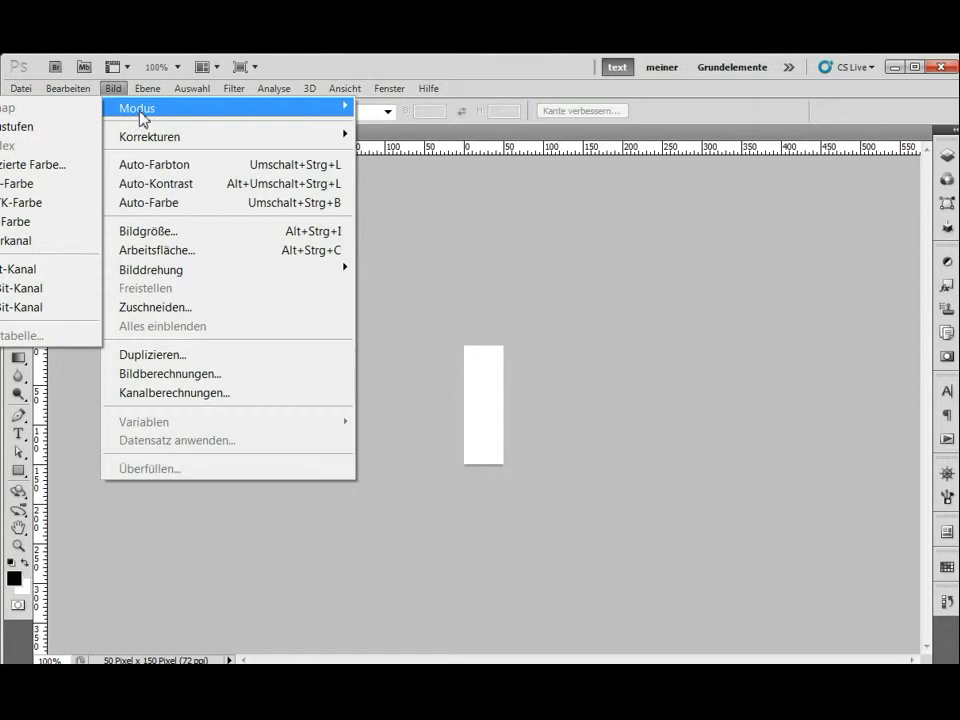
{"action": "mouse_move", "coordinate": [428, 88]}
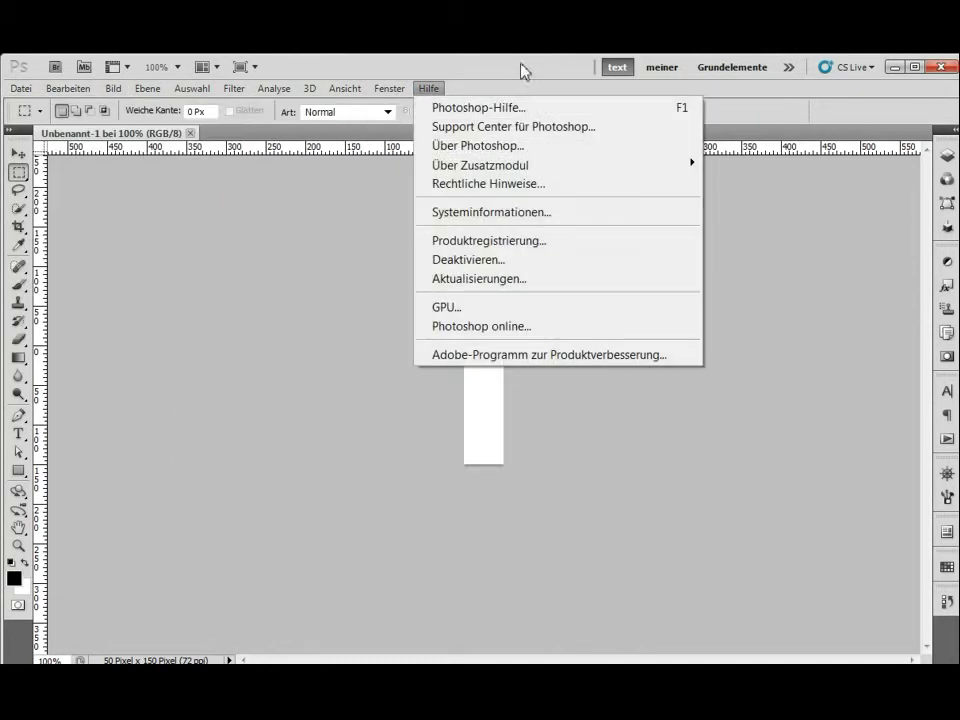
{"action": "left_click", "coordinate": [19, 471]}
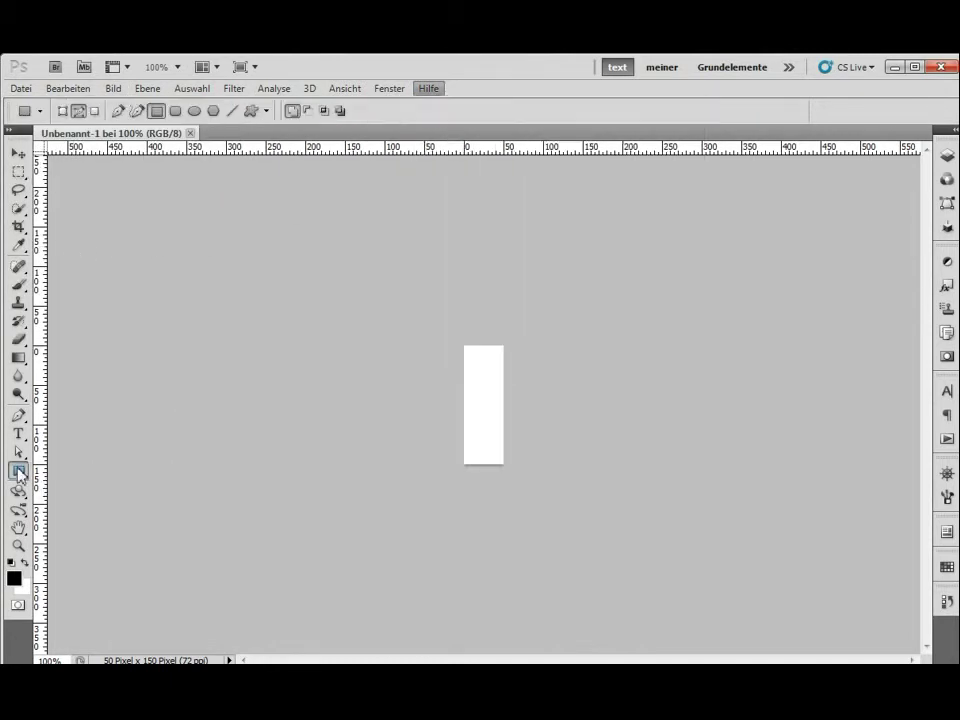
{"action": "left_click", "coordinate": [80, 469]}
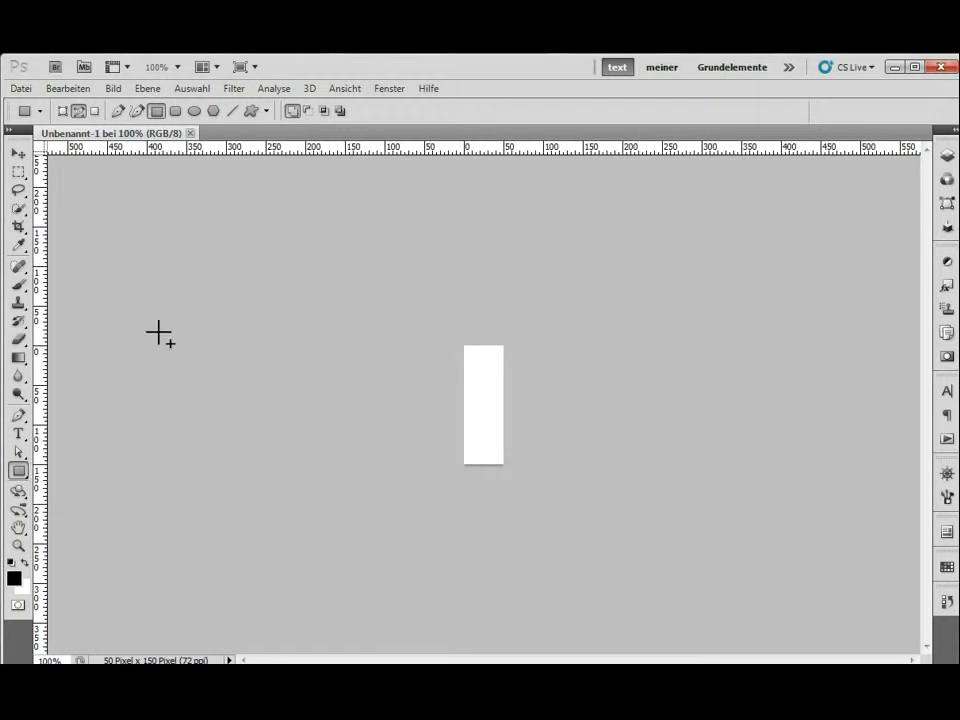
{"action": "left_click", "coordinate": [80, 112]}
{"action": "left_click_drag", "start_coordinate": [466, 349], "coordinate": [502, 459]}
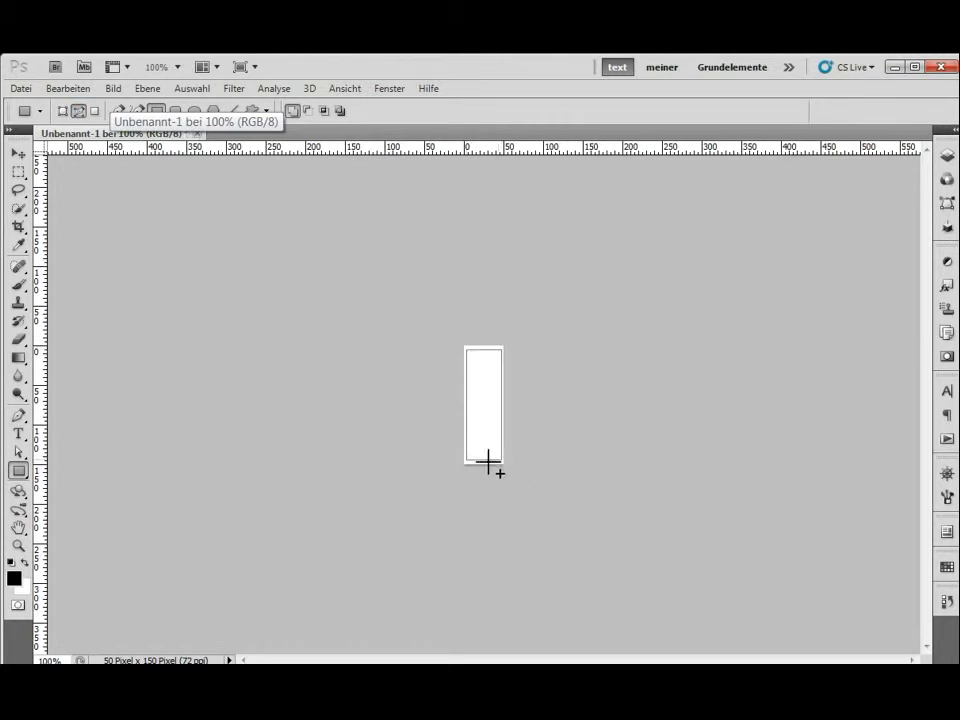
Select the path's two top anchor points with the Direct Selection tool
{"action": "left_click", "coordinate": [22, 455]}
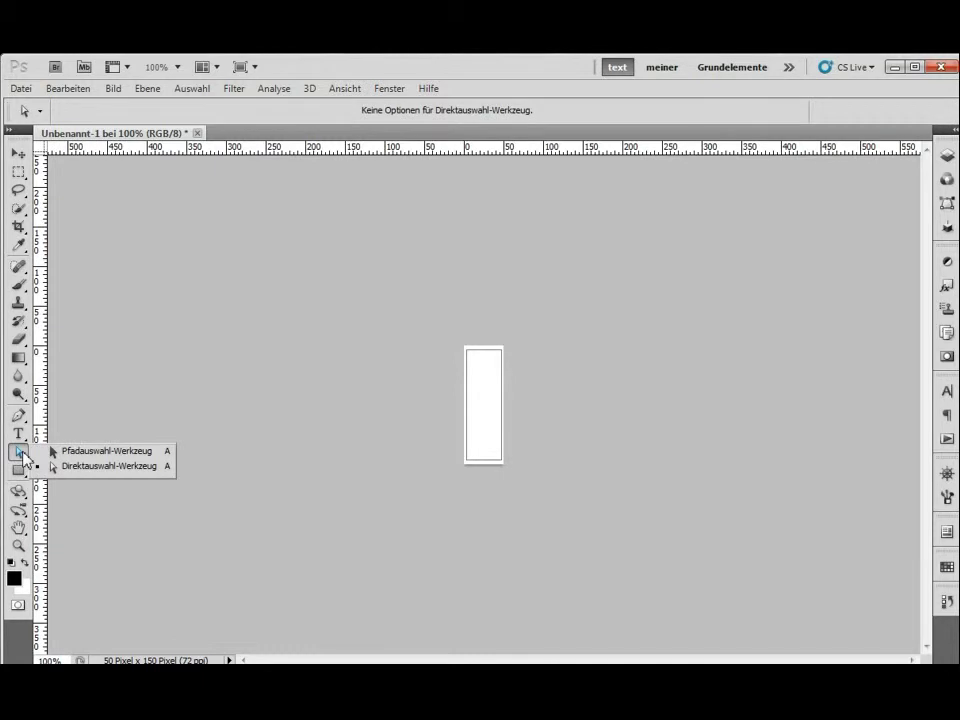
{"action": "left_click", "coordinate": [99, 468]}
{"action": "left_click_drag", "start_coordinate": [428, 306], "coordinate": [574, 390]}
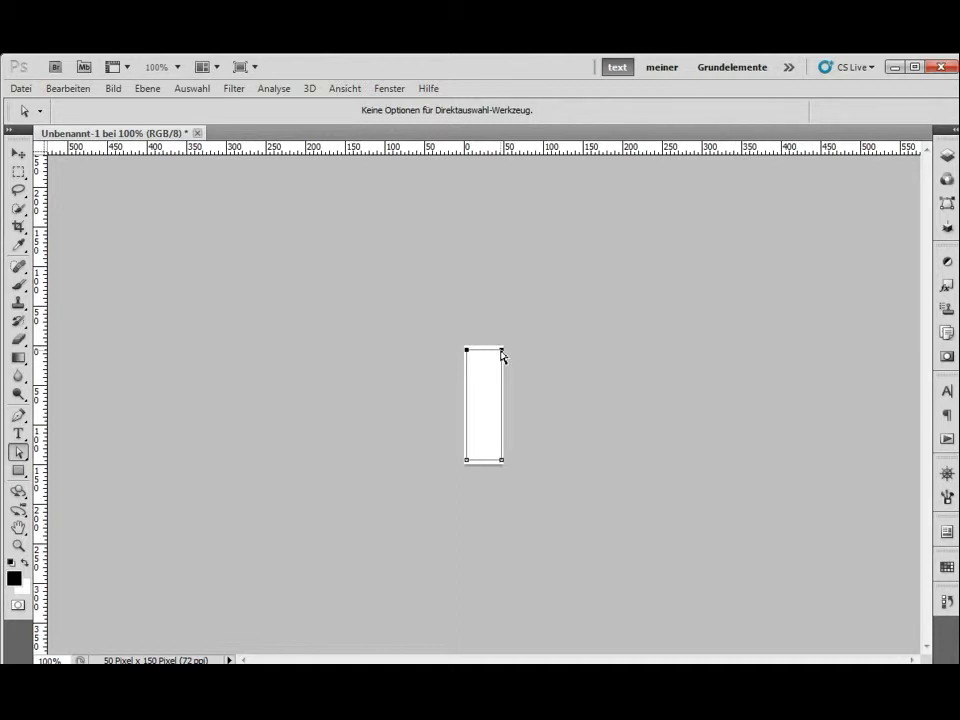
Free-transform the top anchor points inward to about 27% width so the path tapers
{"action": "right_click", "coordinate": [502, 355]}
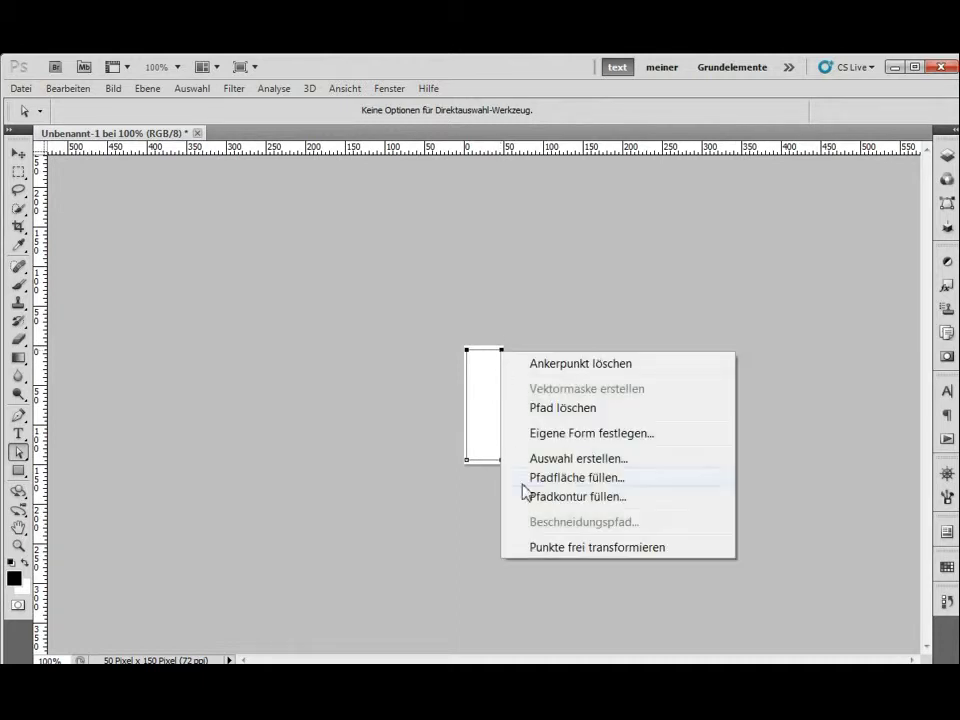
{"action": "left_click", "coordinate": [558, 547]}
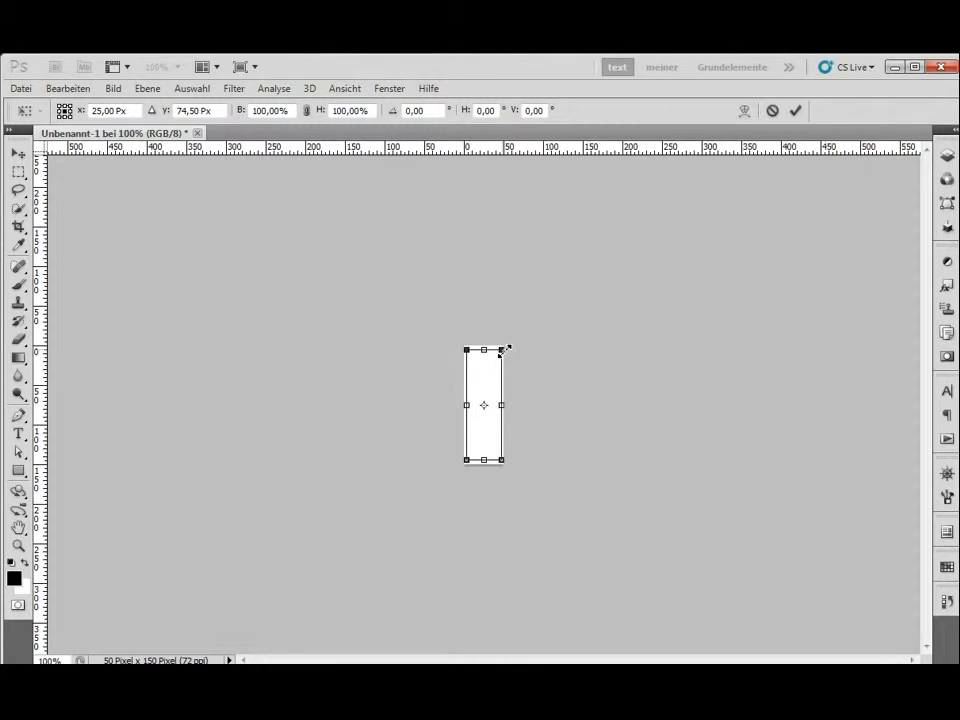
{"action": "left_click_drag", "start_coordinate": [504, 349], "coordinate": [491, 352]}
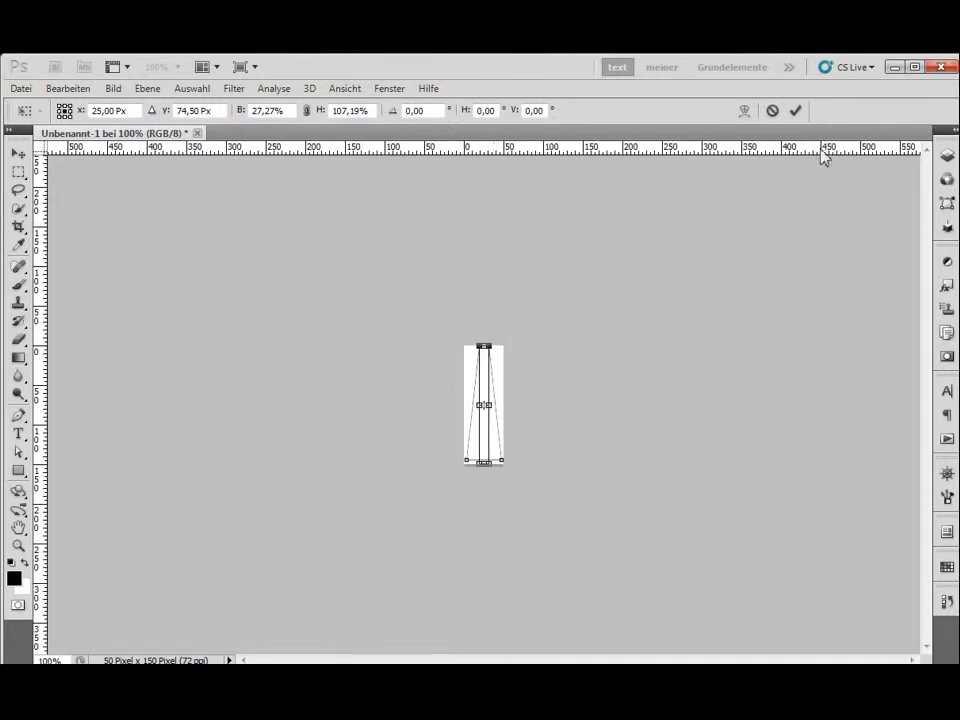
{"action": "left_click", "coordinate": [796, 111]}
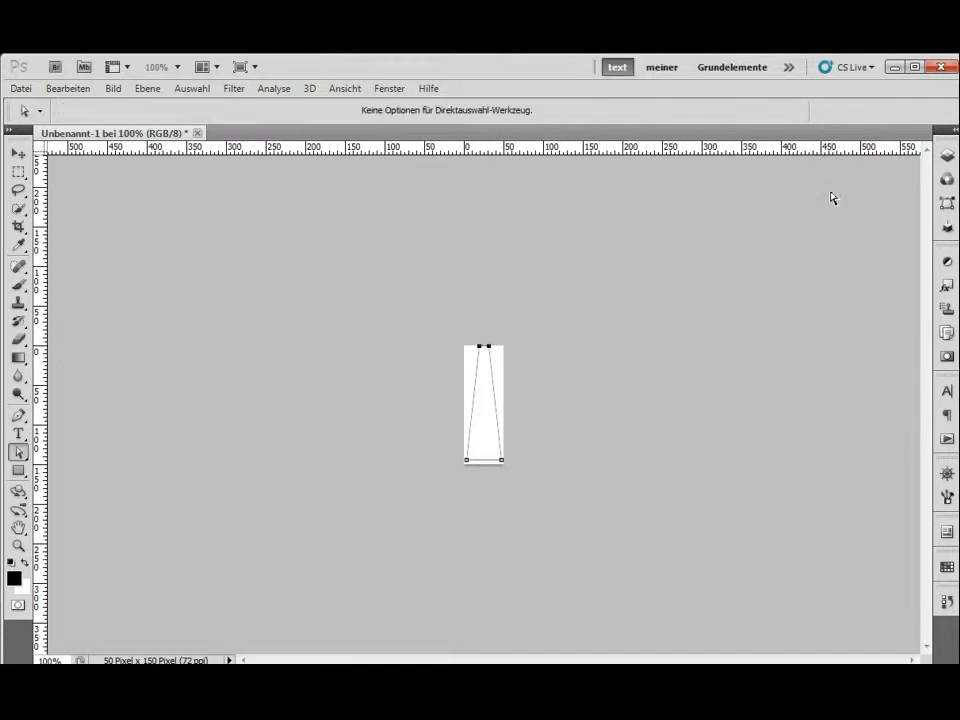
Fill the tapered path with black, deselect Arbeitspfad, and return to the Ebenen panel
{"action": "left_click", "coordinate": [947, 205]}
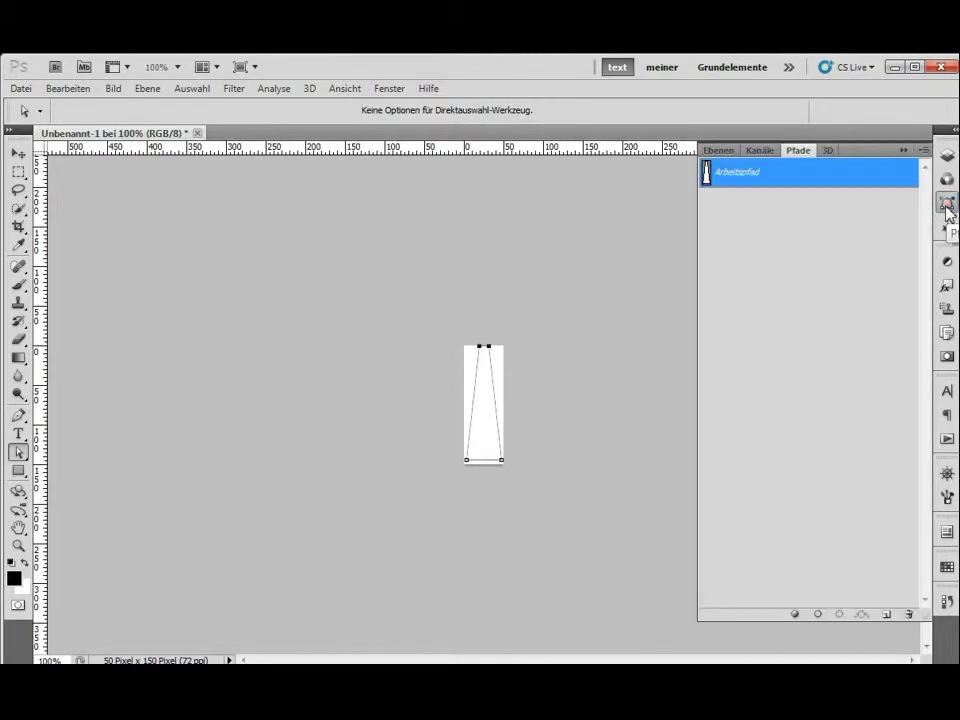
{"action": "left_click", "coordinate": [795, 614]}
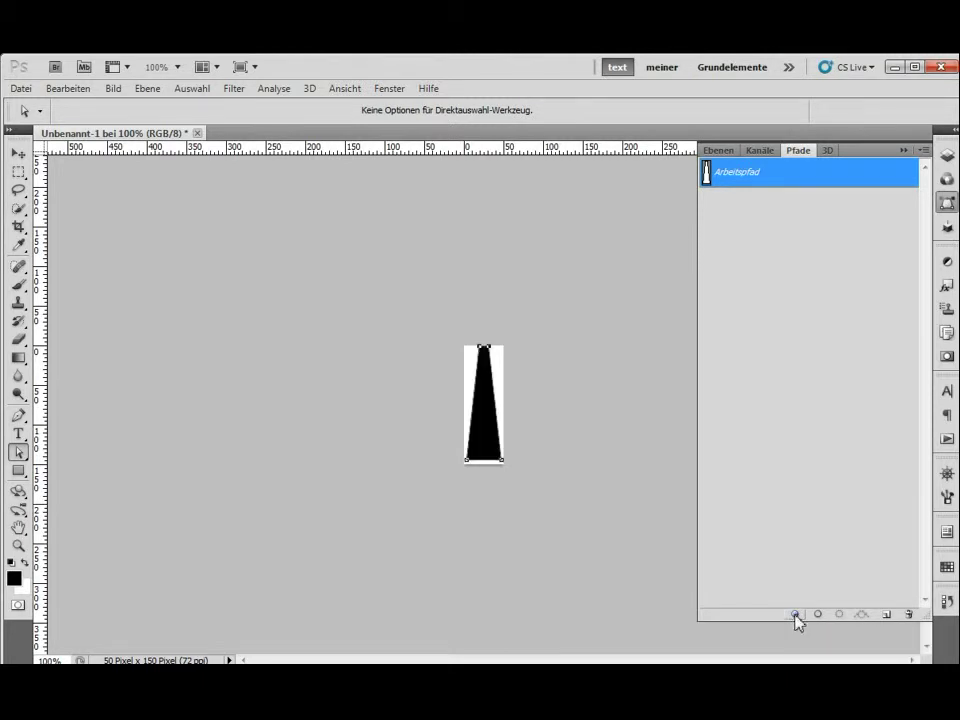
{"action": "left_click", "coordinate": [741, 214]}
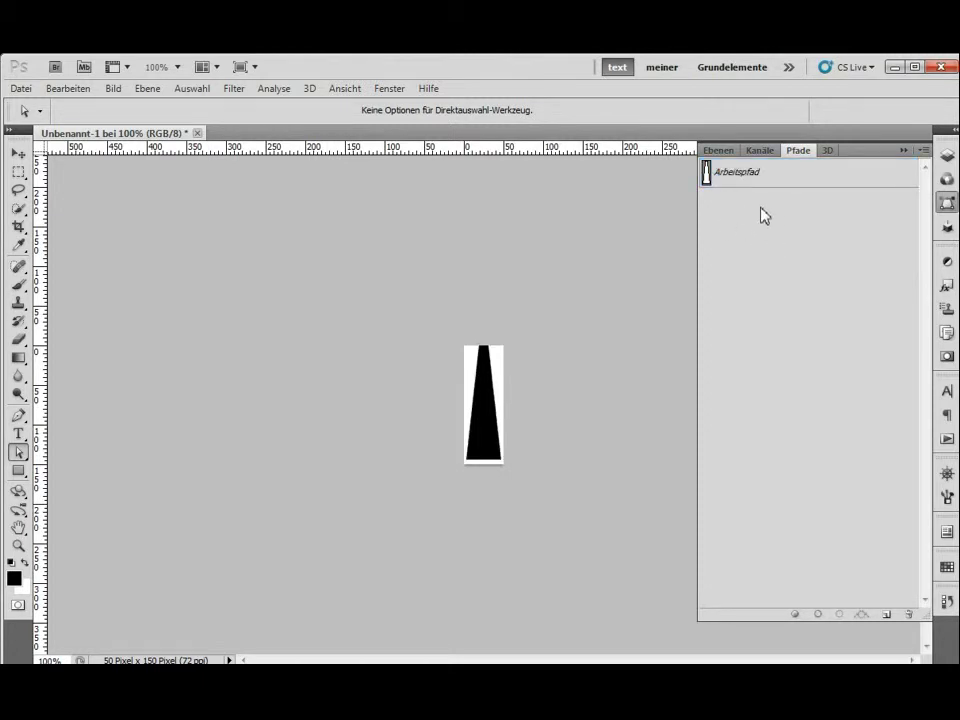
{"action": "left_click", "coordinate": [720, 151]}
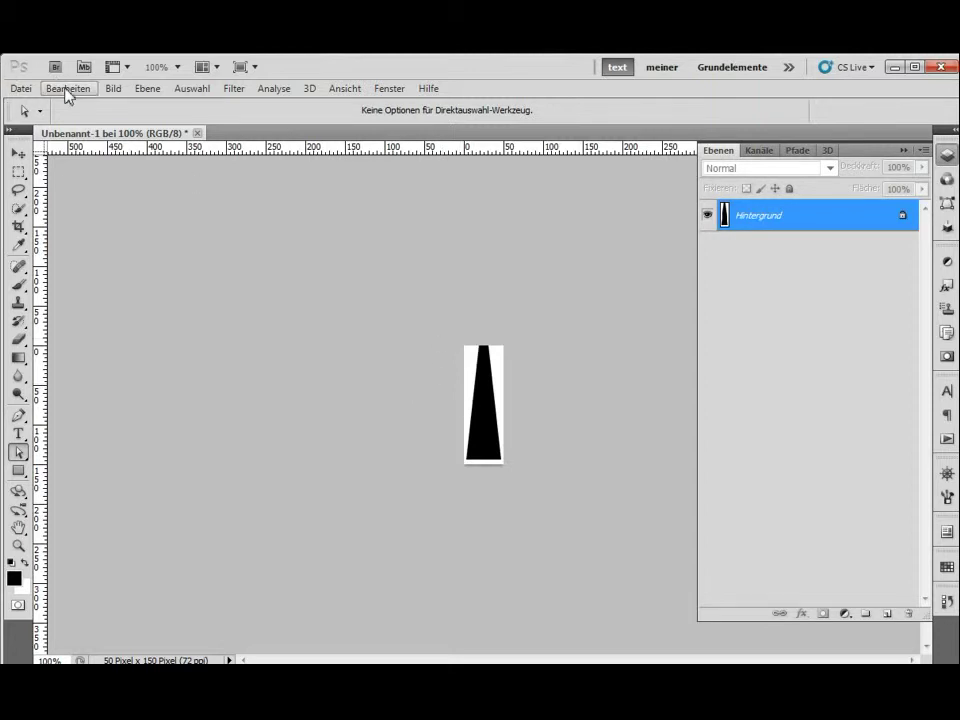
Define the black wedge as brush preset Aufgenommener Pinsel 3 and close the document
{"action": "left_click", "coordinate": [68, 90]}
{"action": "left_click", "coordinate": [193, 495]}
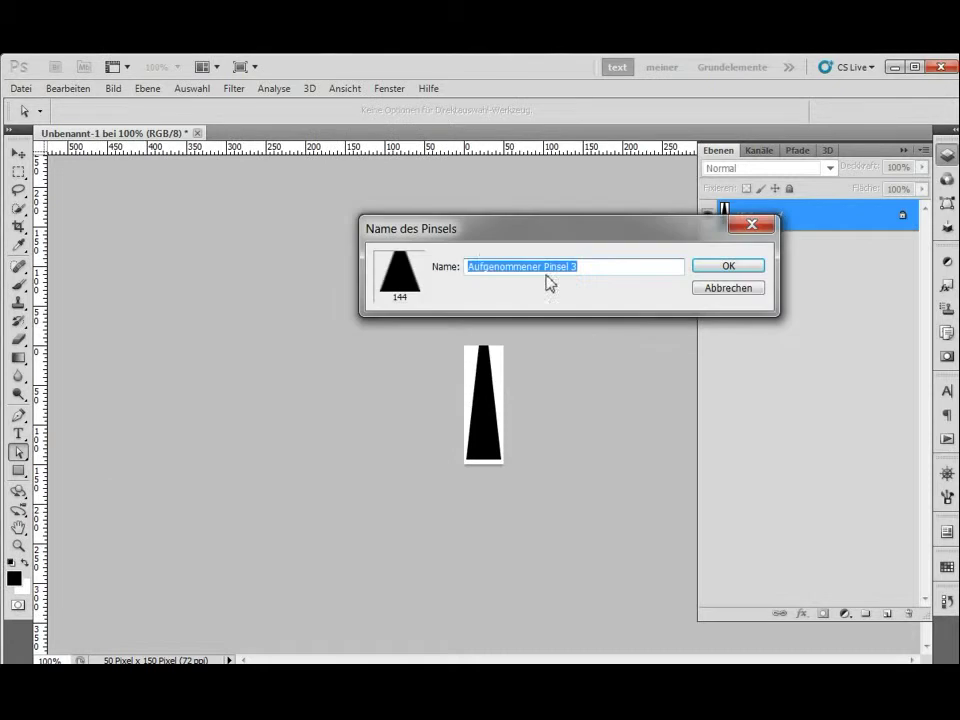
{"action": "left_click", "coordinate": [746, 269]}
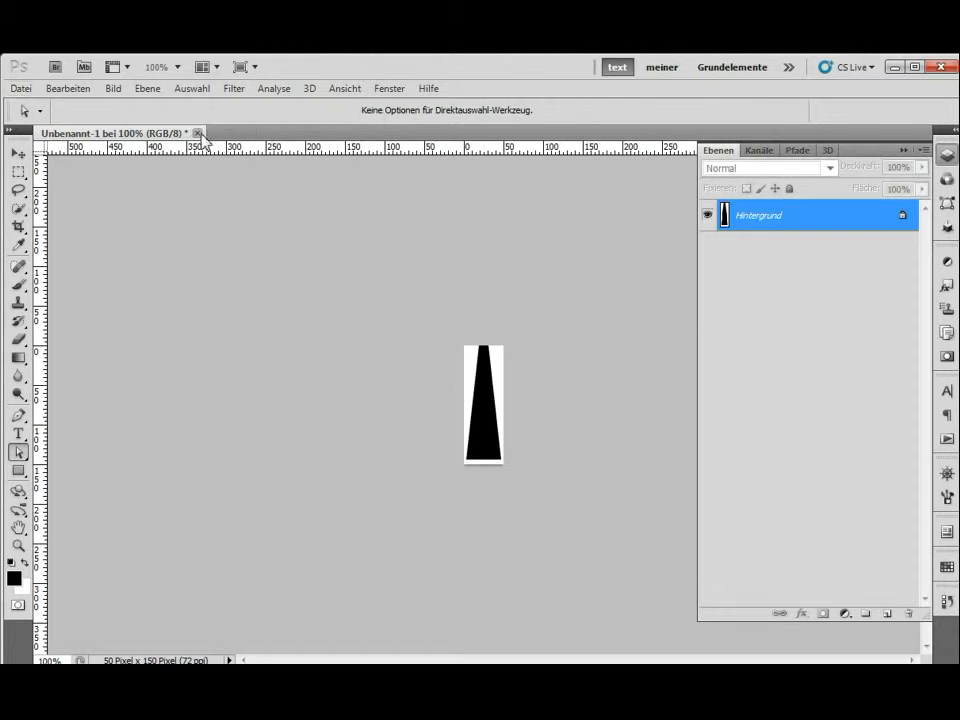
{"action": "left_click", "coordinate": [198, 133]}
Discard the small document and create a new 1000 × 1000 pixel white document
{"action": "left_click", "coordinate": [690, 312]}
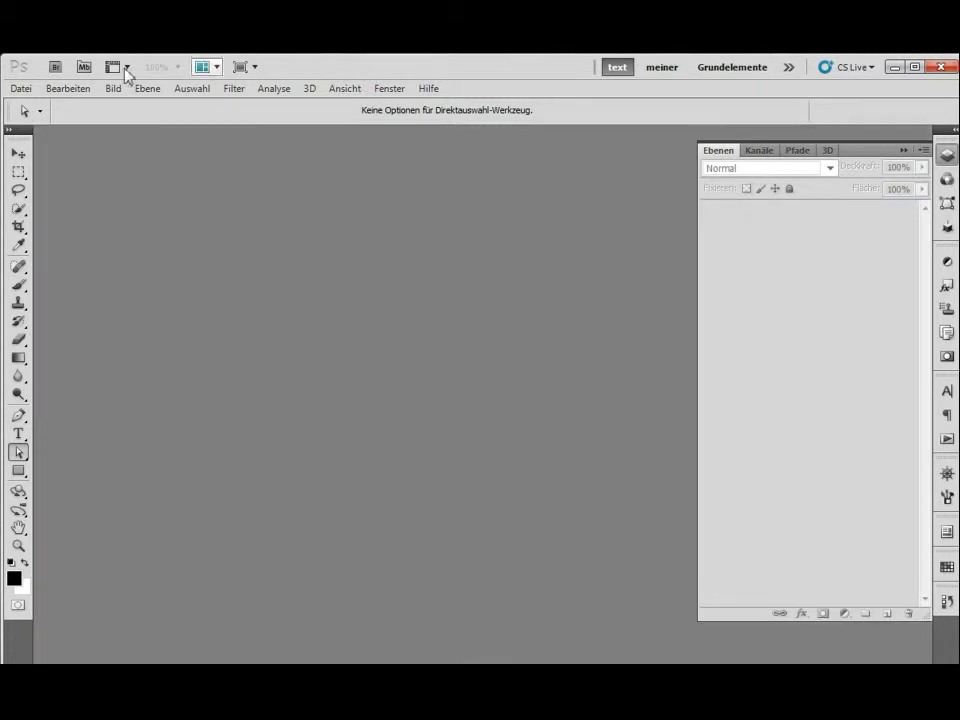
{"action": "left_click", "coordinate": [28, 88]}
{"action": "left_click", "coordinate": [61, 112]}
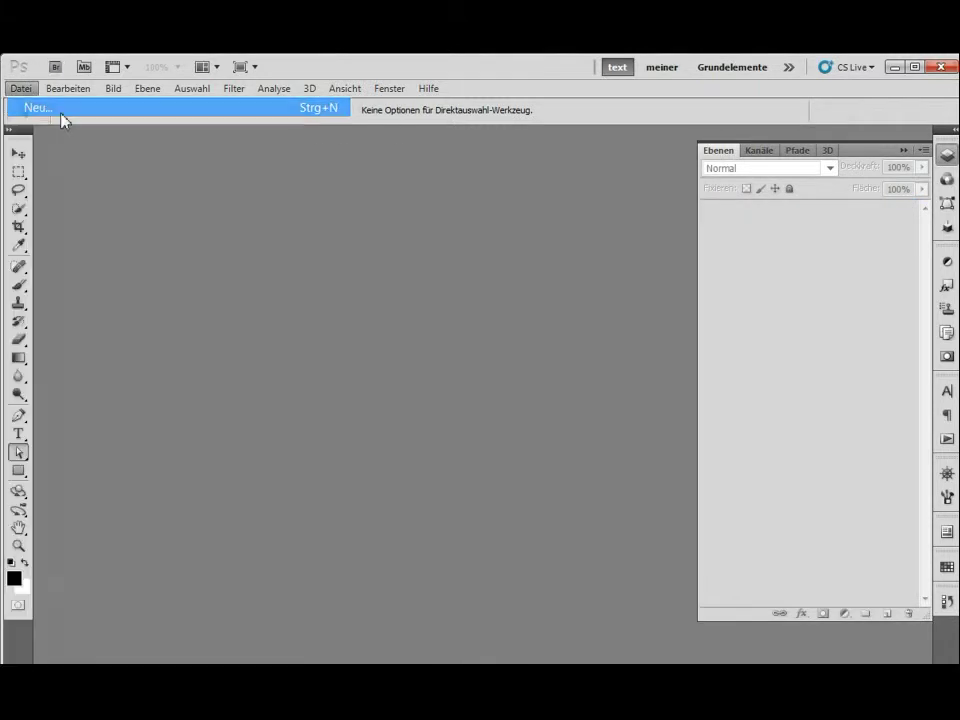
{"action": "left_click", "coordinate": [495, 270]}
{"action": "key", "text": "BackSpace"}
{"action": "key", "text": "BackSpace"}
{"action": "type", "text": "1000"}
{"action": "key", "text": "Tab"}
{"action": "type", "text": "1000"}
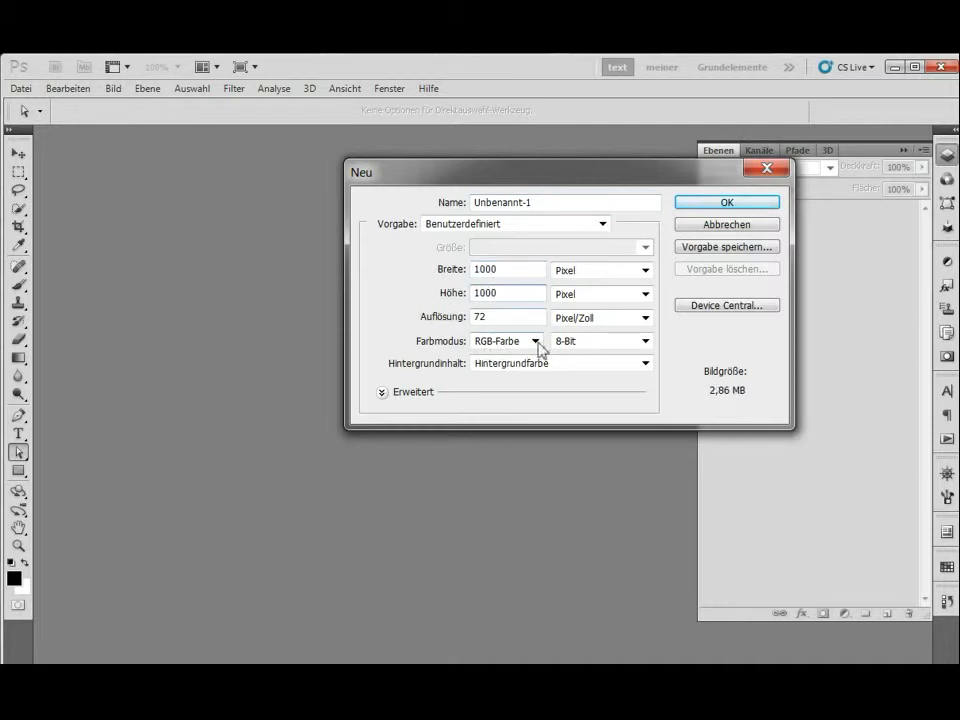
{"action": "left_click", "coordinate": [712, 204]}
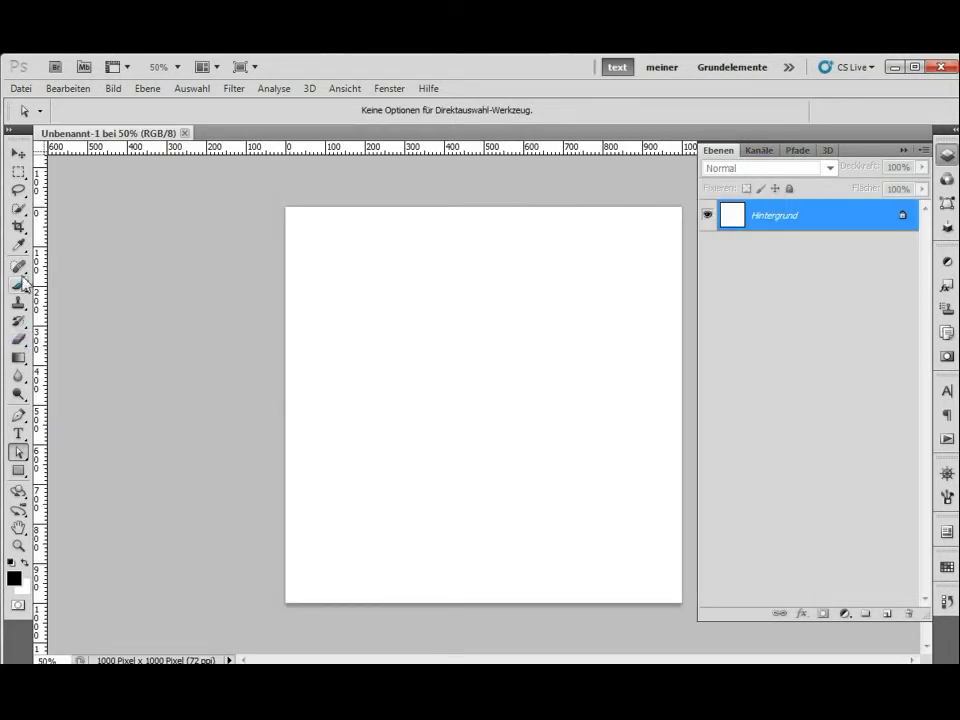
Paint a horizontal test stroke with the 144 px tapered brush preset
{"action": "key", "text": "b"}
{"action": "left_click", "coordinate": [82, 111]}
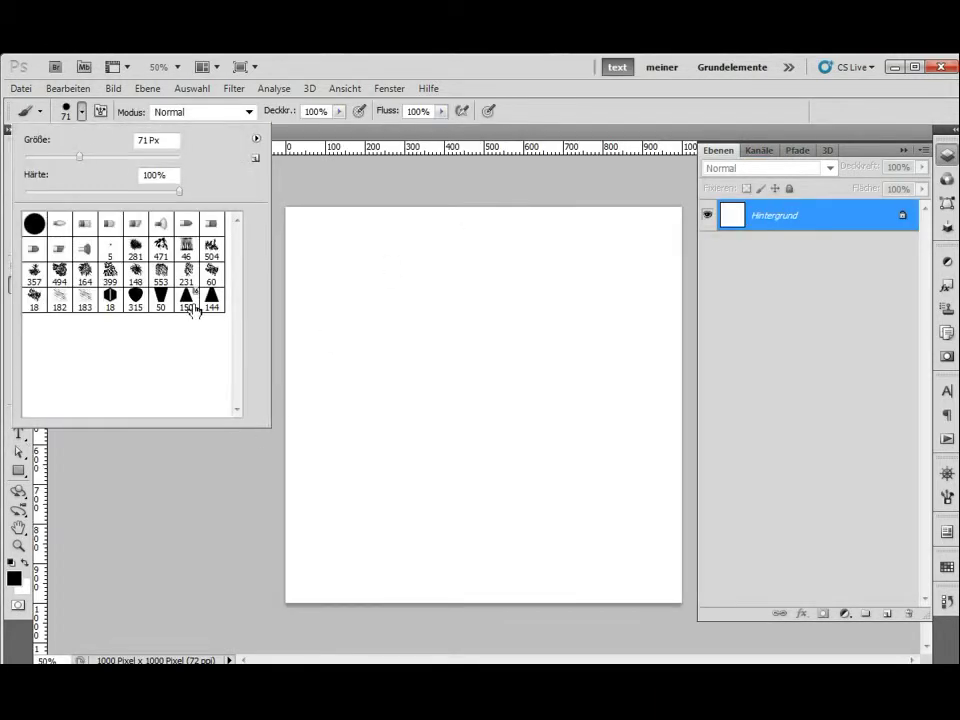
{"action": "left_click", "coordinate": [212, 298]}
{"action": "left_click_drag", "start_coordinate": [311, 390], "coordinate": [540, 390]}
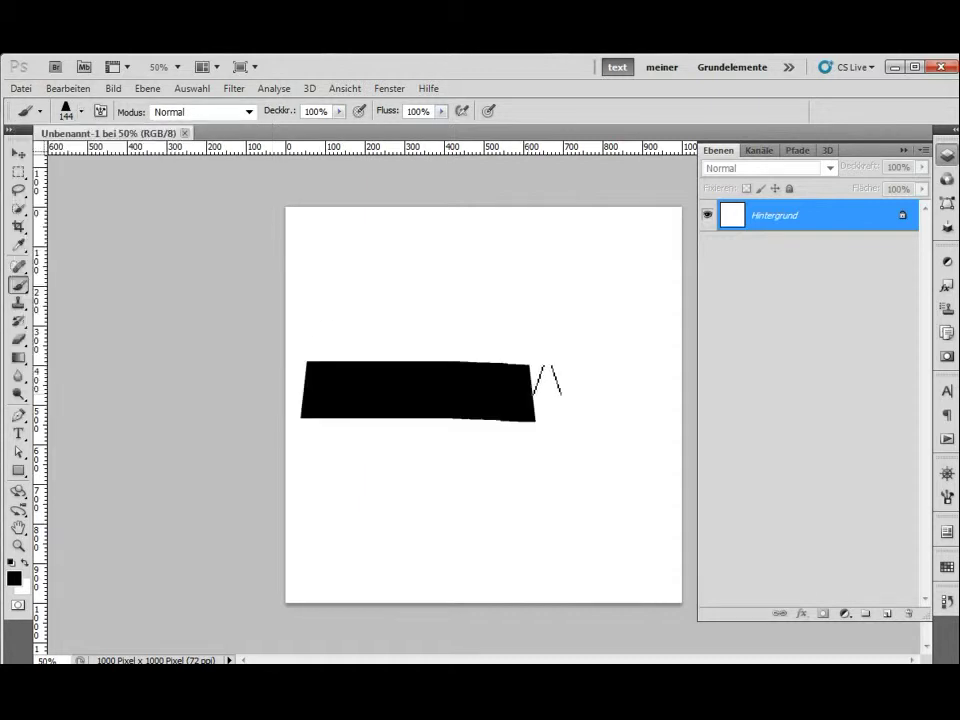
{"action": "left_click", "coordinate": [68, 88]}
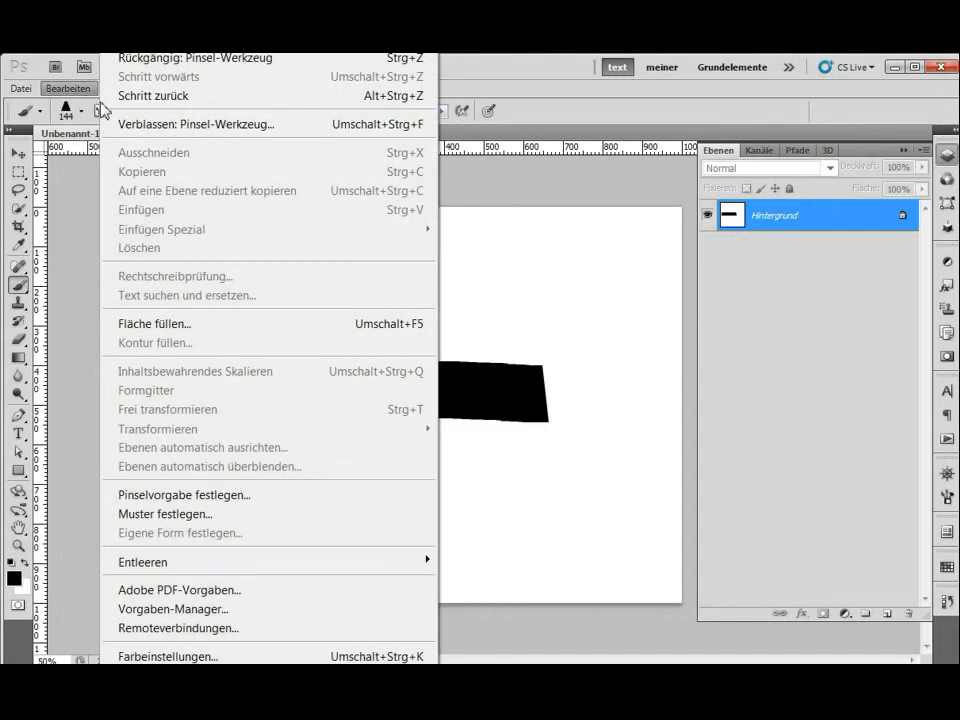
Undo the test stroke and set the wedge brush to 150% spacing and 76 px size
{"action": "left_click", "coordinate": [110, 138]}
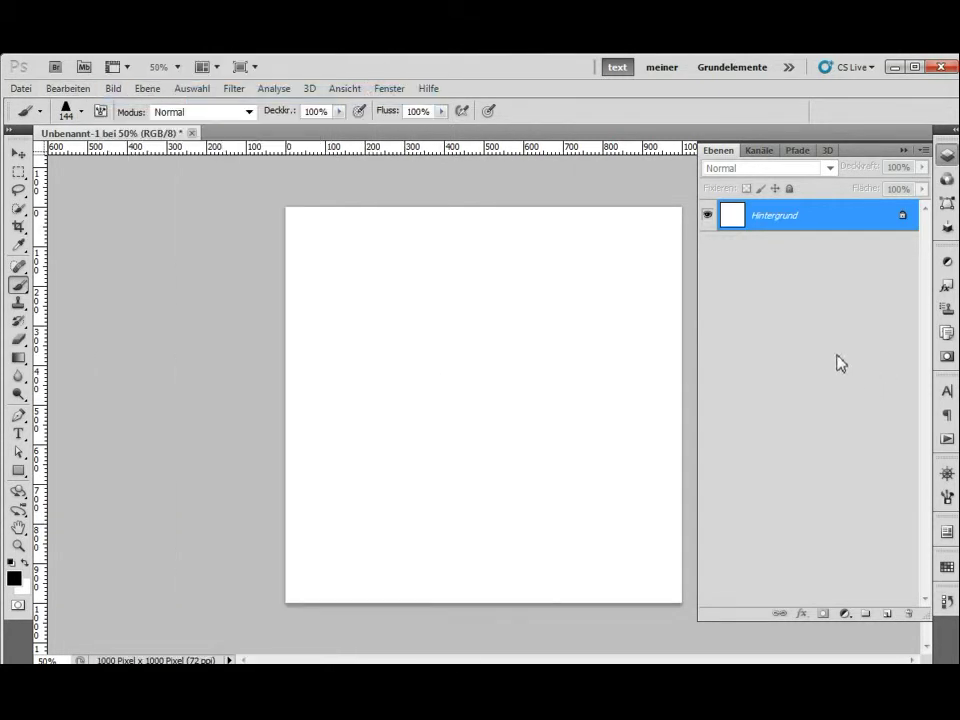
{"action": "left_click", "coordinate": [947, 497]}
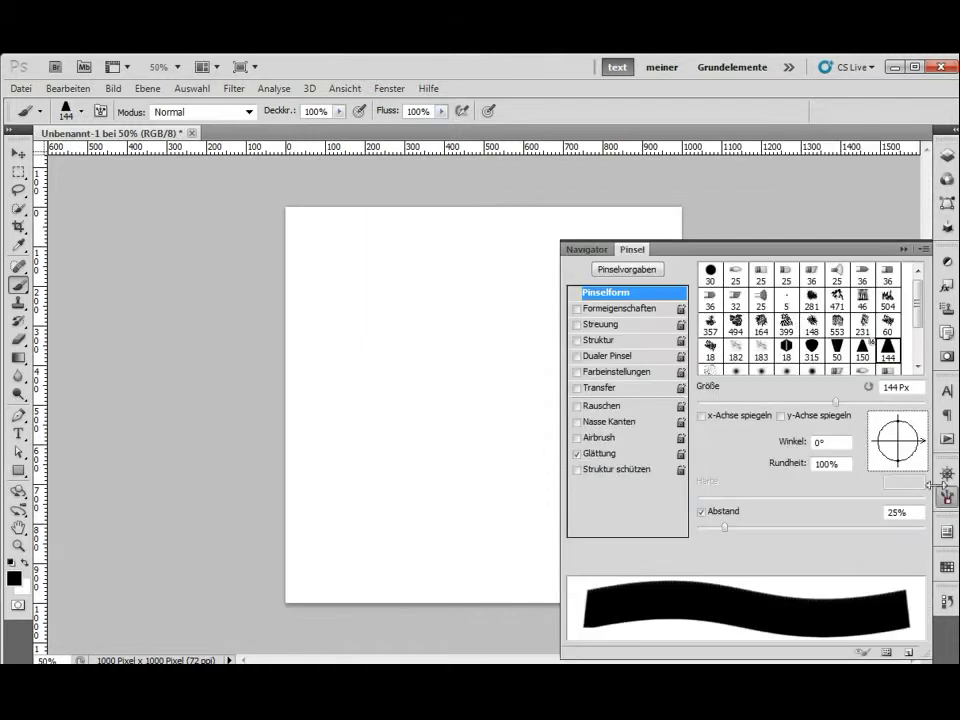
{"action": "left_click", "coordinate": [384, 89]}
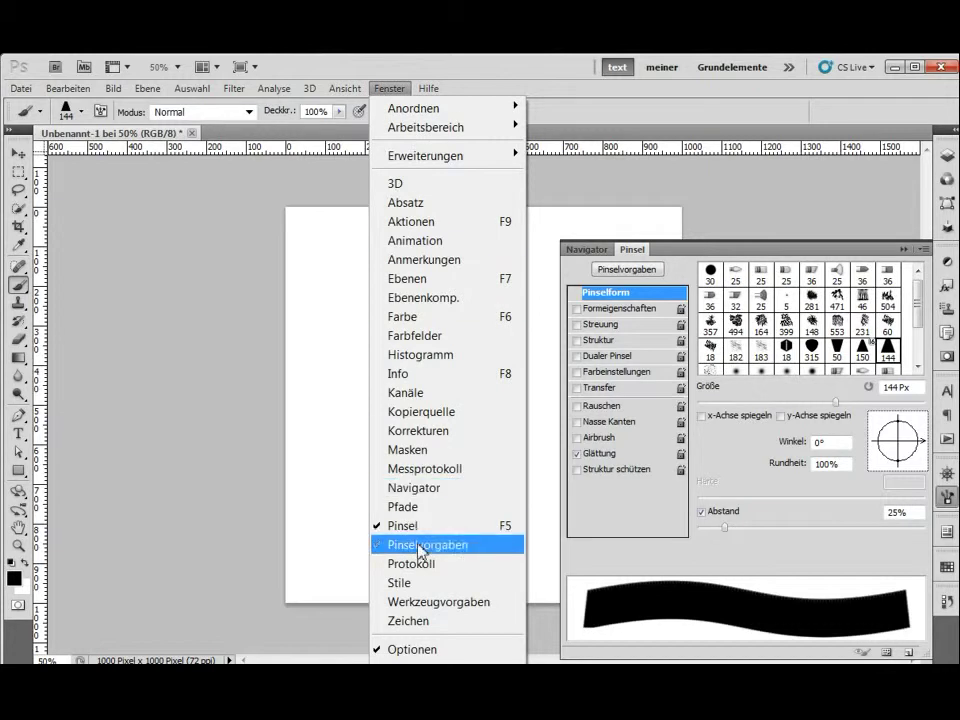
{"action": "left_click", "coordinate": [622, 338]}
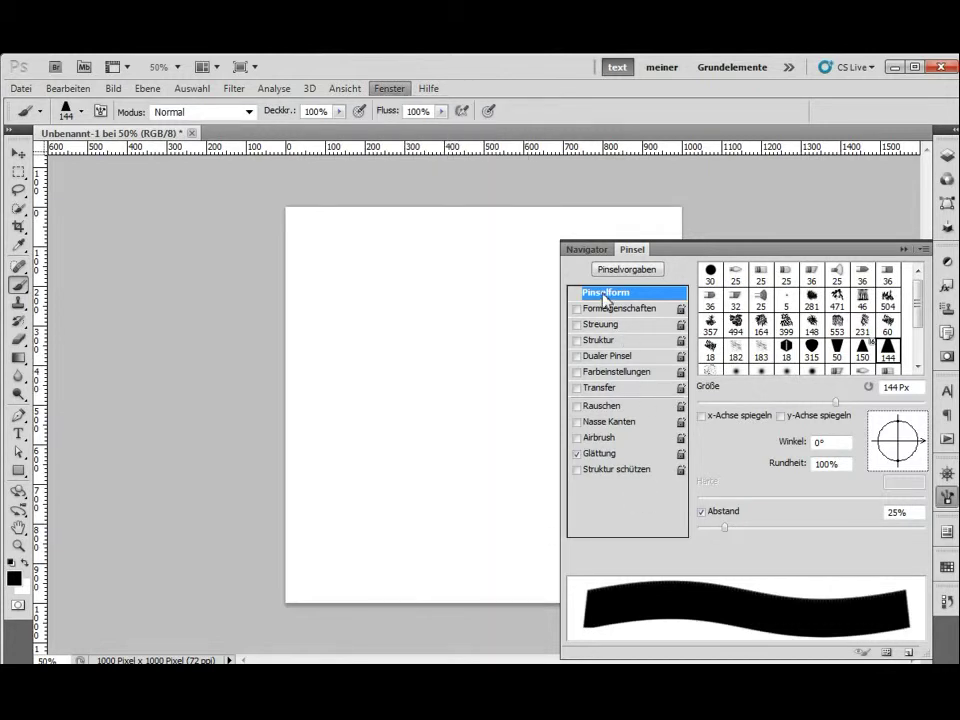
{"action": "left_click_drag", "start_coordinate": [726, 536], "coordinate": [843, 537]}
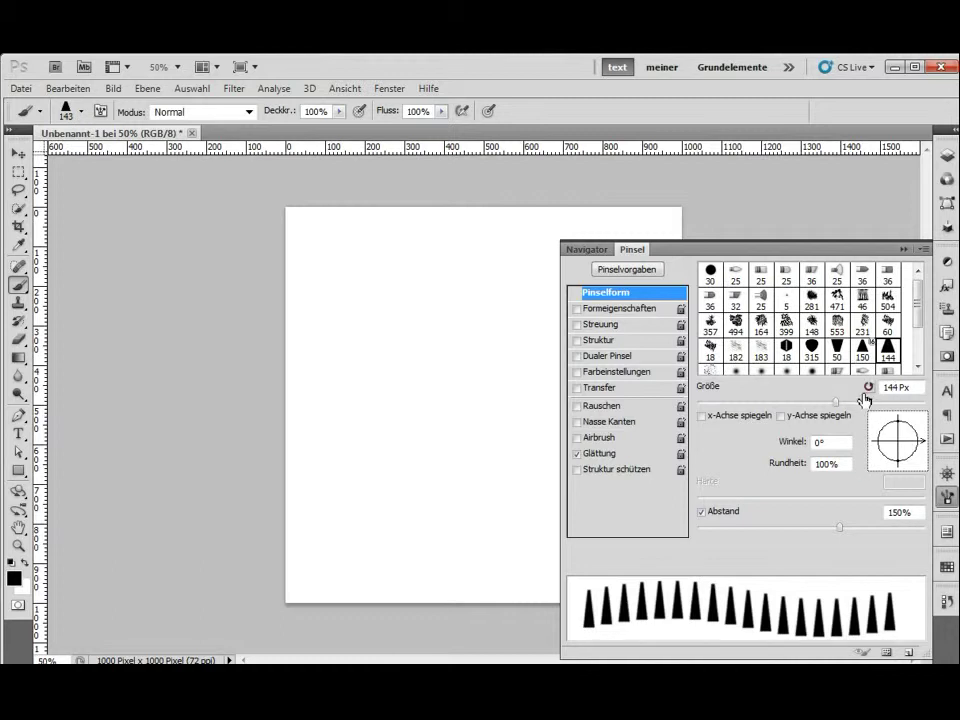
{"action": "left_click_drag", "start_coordinate": [834, 404], "coordinate": [783, 406]}
Stamp a straight row of separate black cone teeth along the canvas bottom edge
{"action": "left_click", "coordinate": [902, 251]}
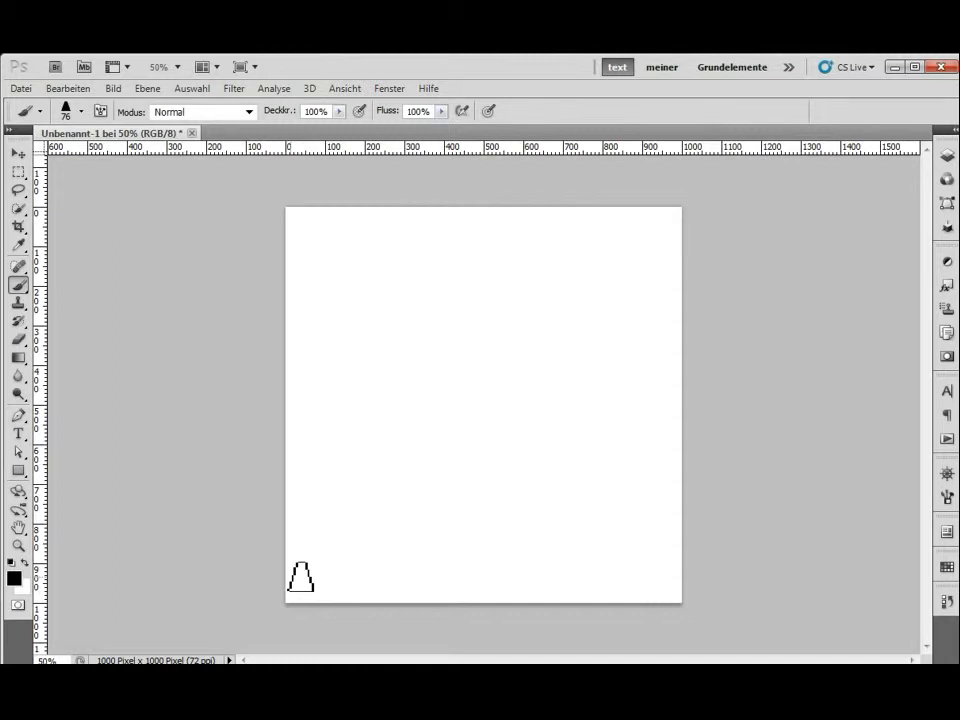
{"action": "left_click_drag", "start_coordinate": [301, 577], "coordinate": [806, 583]}
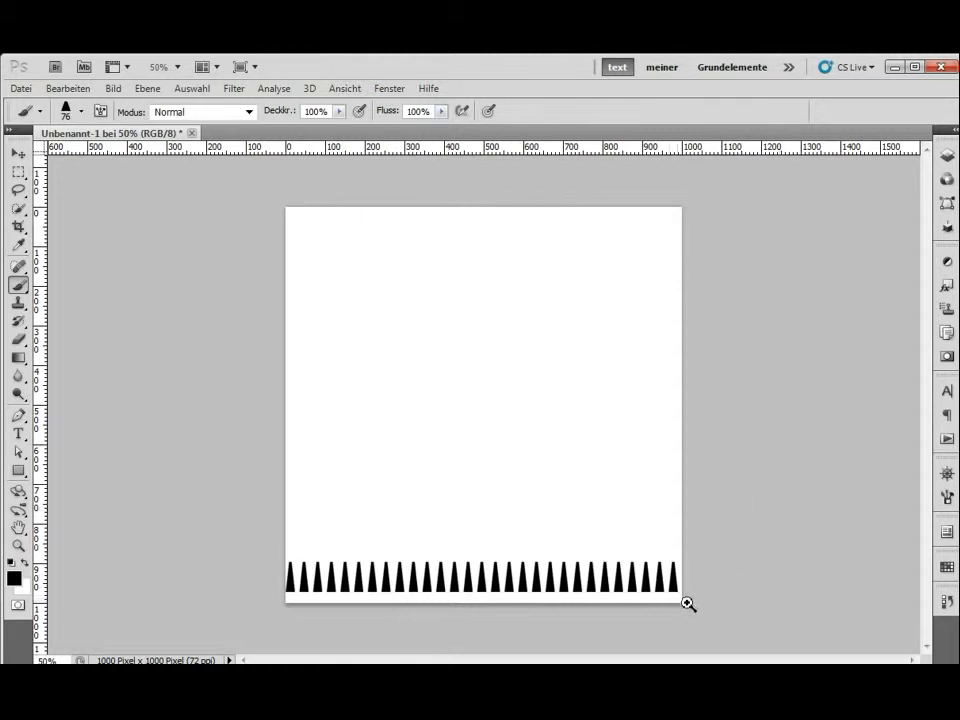
Zoom in on the teeth and drop a vertical guide at the last full cone
{"action": "left_click_drag", "start_coordinate": [709, 602], "coordinate": [731, 602]}
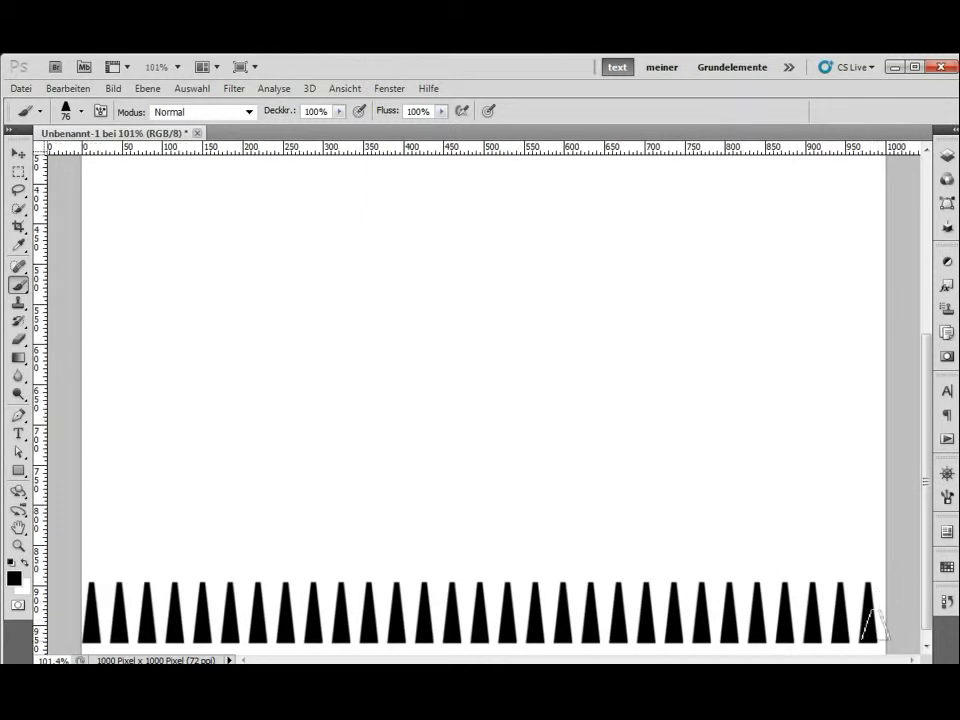
{"action": "mouse_move", "coordinate": [842, 628]}
{"action": "left_mouse_down"}
{"action": "mouse_move", "coordinate": [885, 615]}
{"action": "mouse_move", "coordinate": [790, 528]}
{"action": "left_mouse_up"}
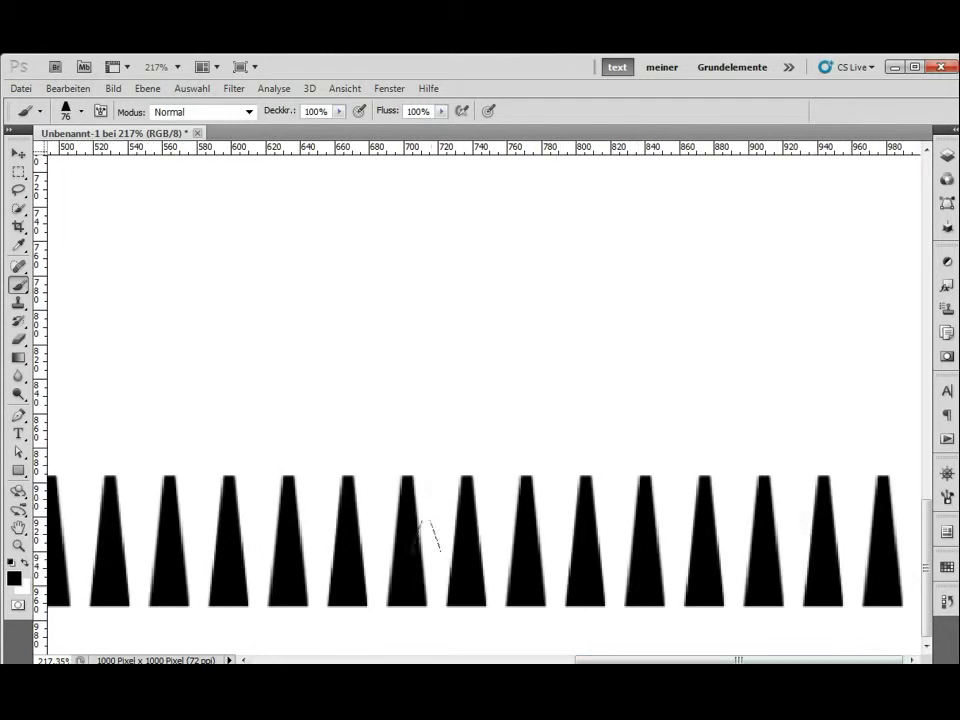
{"action": "left_click_drag", "start_coordinate": [744, 561], "coordinate": [722, 555]}
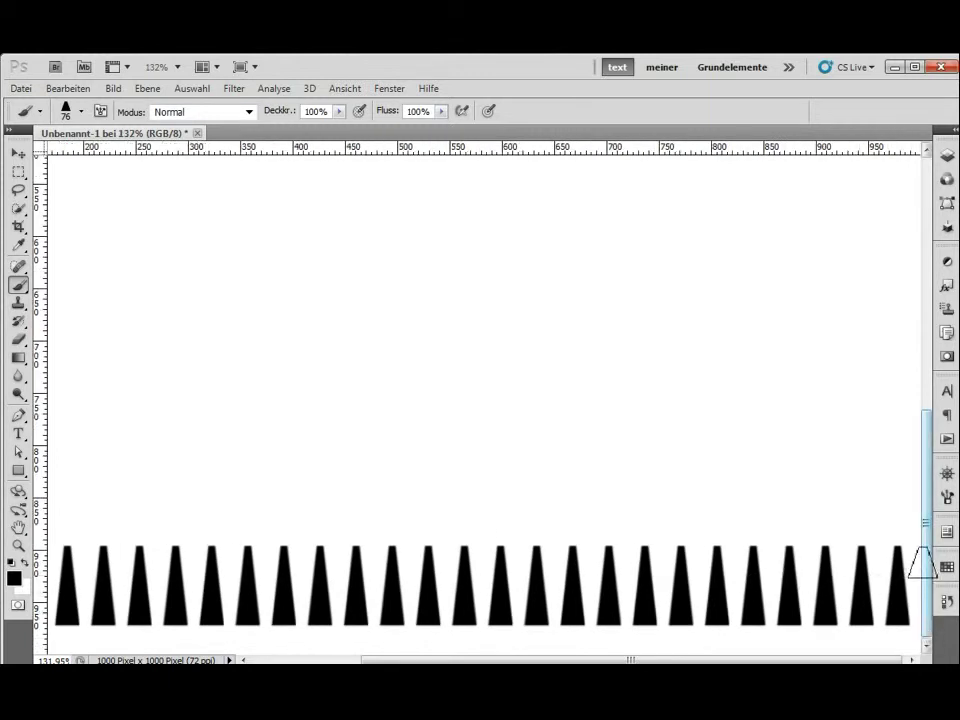
{"action": "left_click_drag", "start_coordinate": [44, 392], "coordinate": [886, 484]}
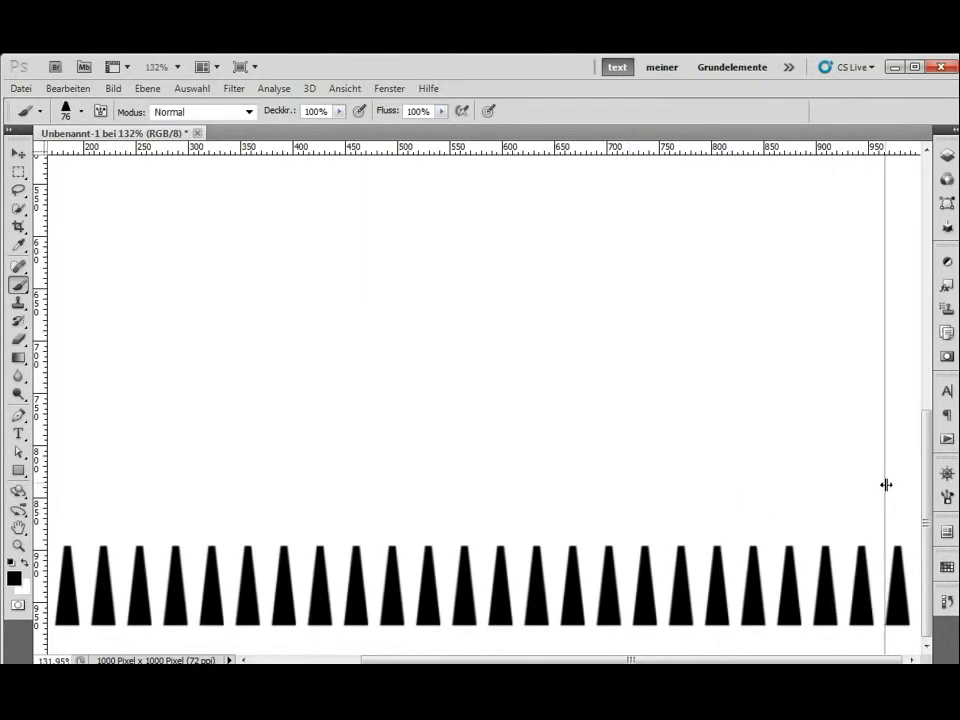
{"action": "left_click_drag", "start_coordinate": [886, 484], "coordinate": [886, 484]}
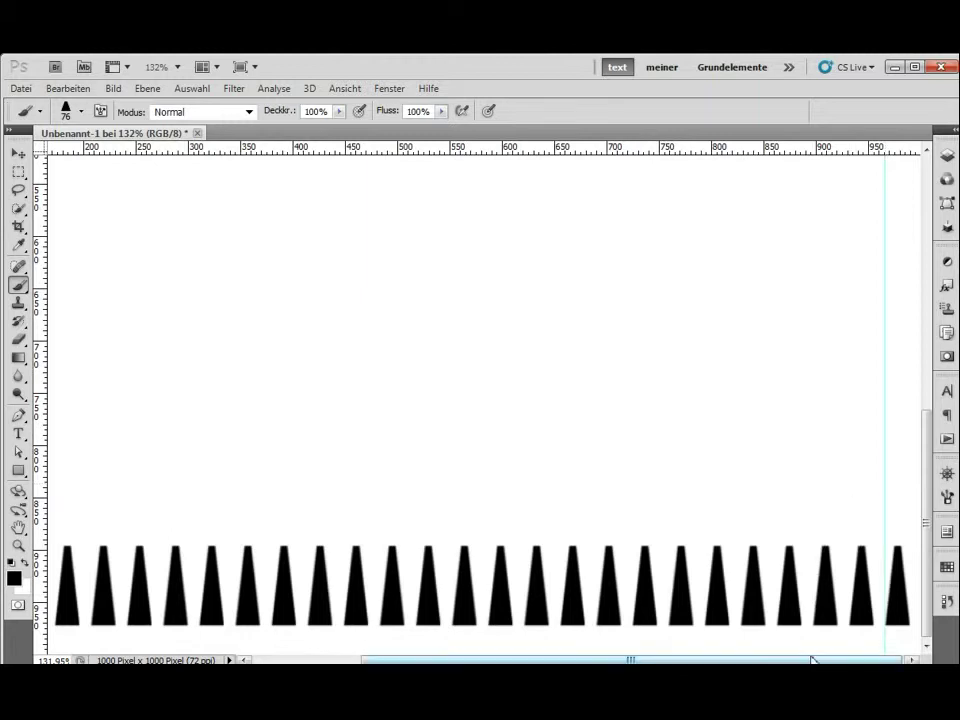
{"action": "left_click_drag", "start_coordinate": [811, 661], "coordinate": [521, 659]}
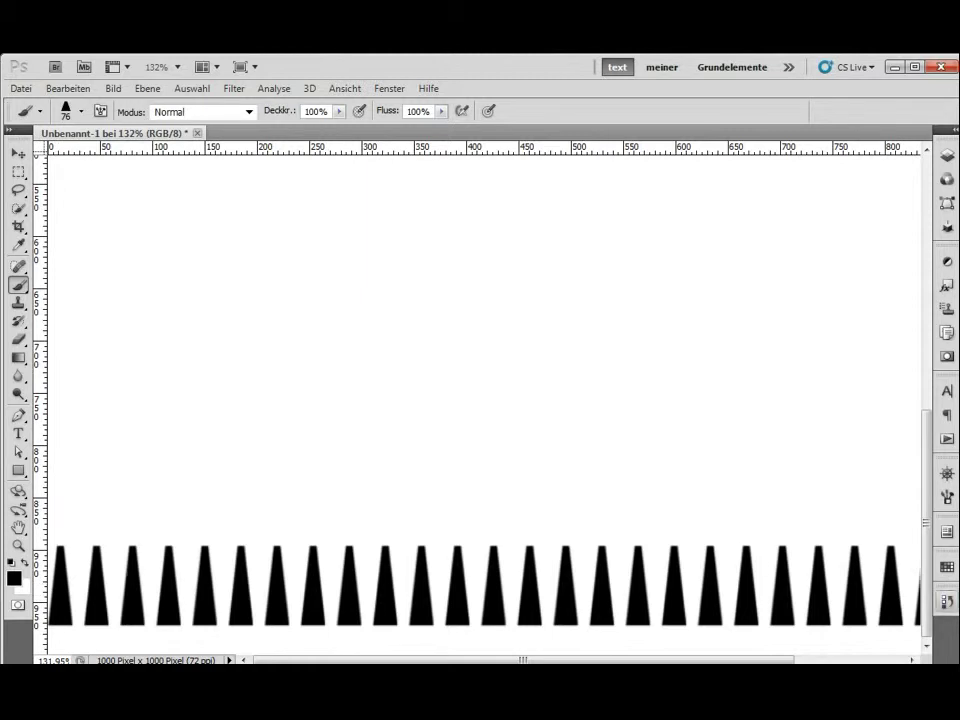
{"action": "mouse_move", "coordinate": [793, 660]}
{"action": "left_mouse_down"}
{"action": "mouse_move", "coordinate": [880, 659]}
{"action": "mouse_move", "coordinate": [852, 641]}
{"action": "left_mouse_up"}
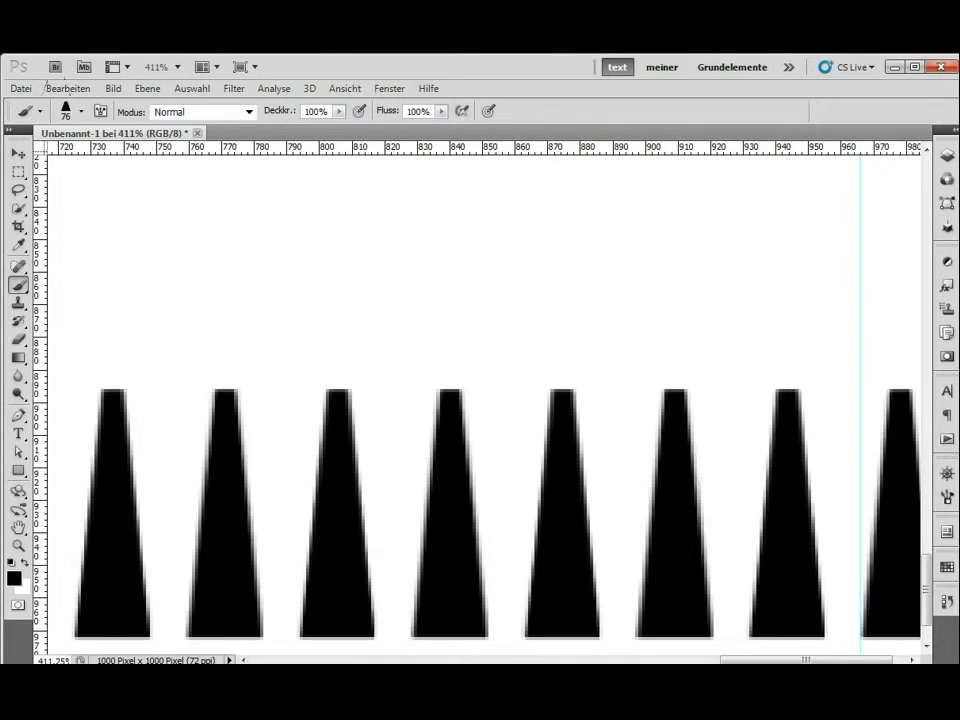
Nudge the guide slightly right to about 962 px and zoom back out
{"action": "left_click", "coordinate": [18, 153]}
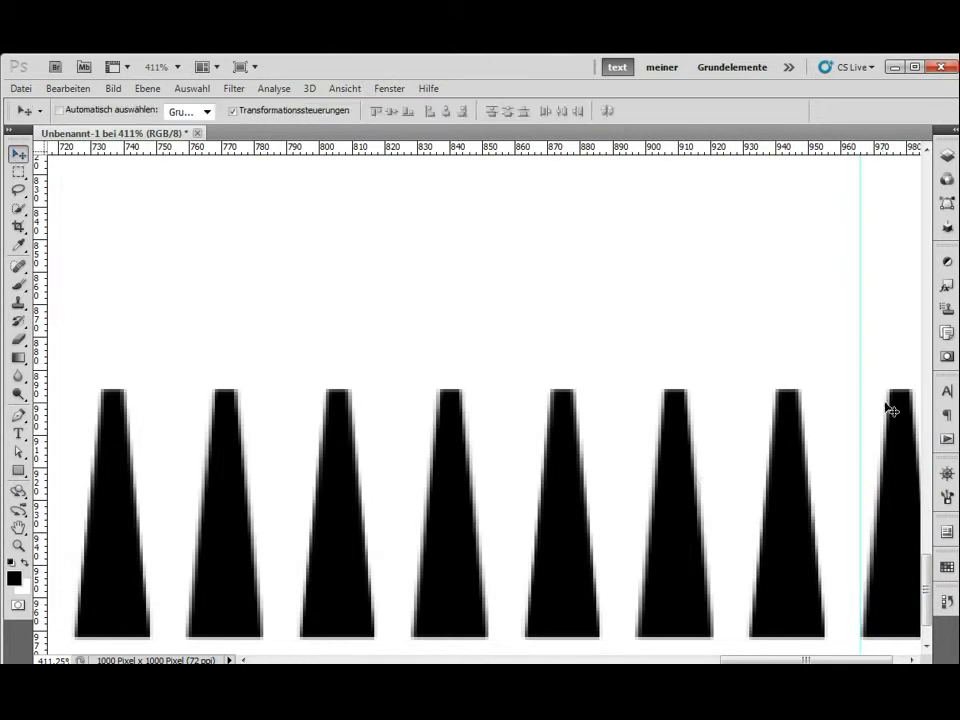
{"action": "left_click_drag", "start_coordinate": [866, 400], "coordinate": [864, 401]}
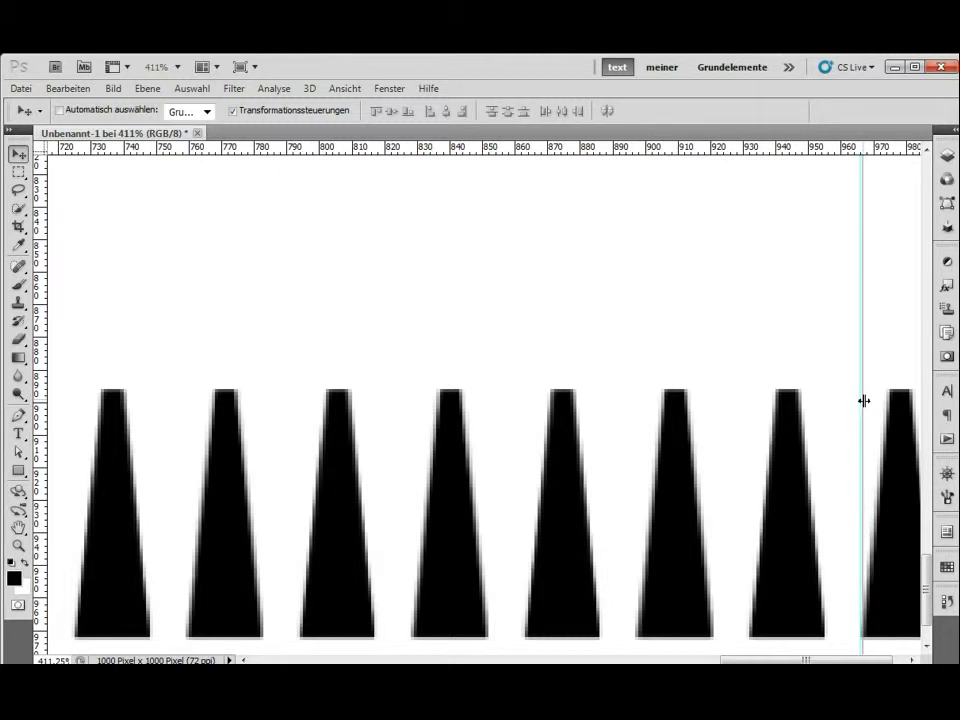
{"action": "left_click_drag", "start_coordinate": [677, 375], "coordinate": [504, 333]}
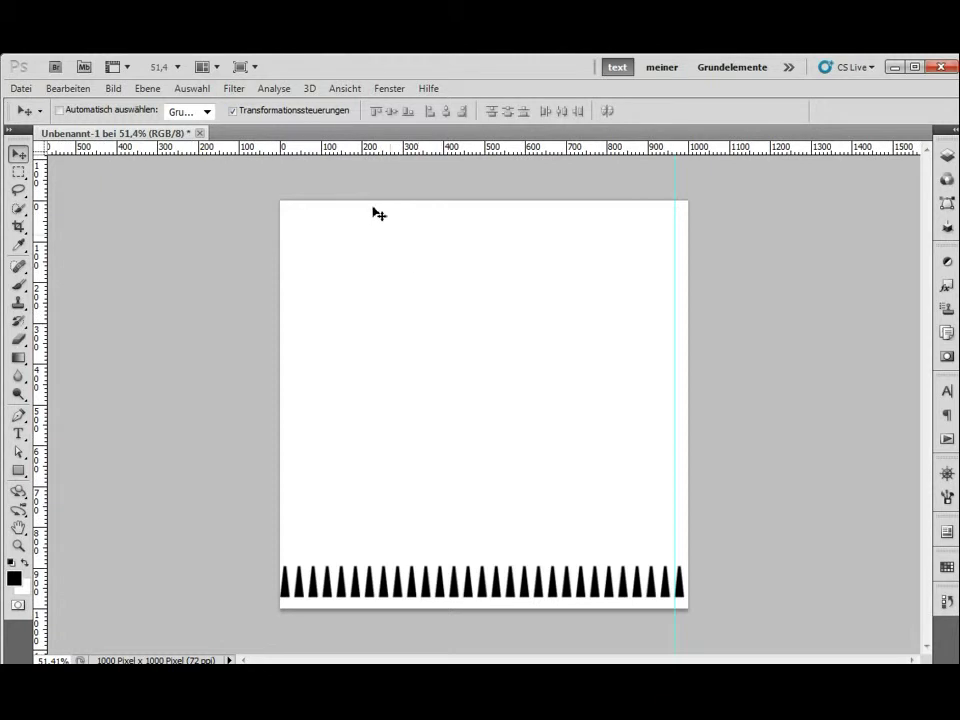
{"action": "left_click", "coordinate": [345, 90]}
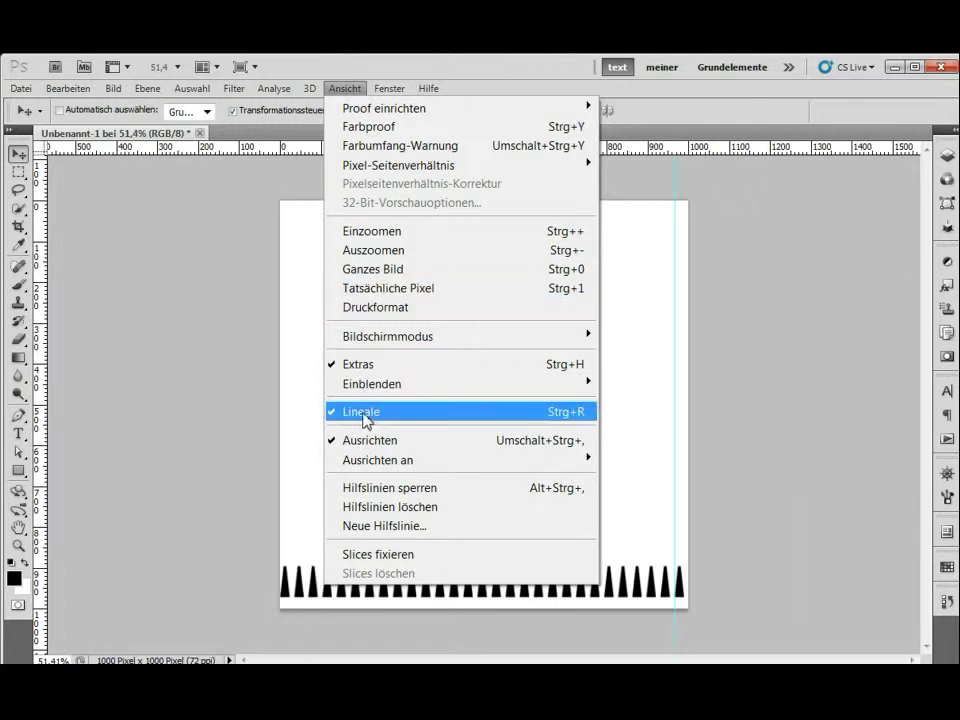
Crop the canvas at the guide to 967 × 1000 pixels with Bild > Freistellen
{"action": "left_click", "coordinate": [688, 116]}
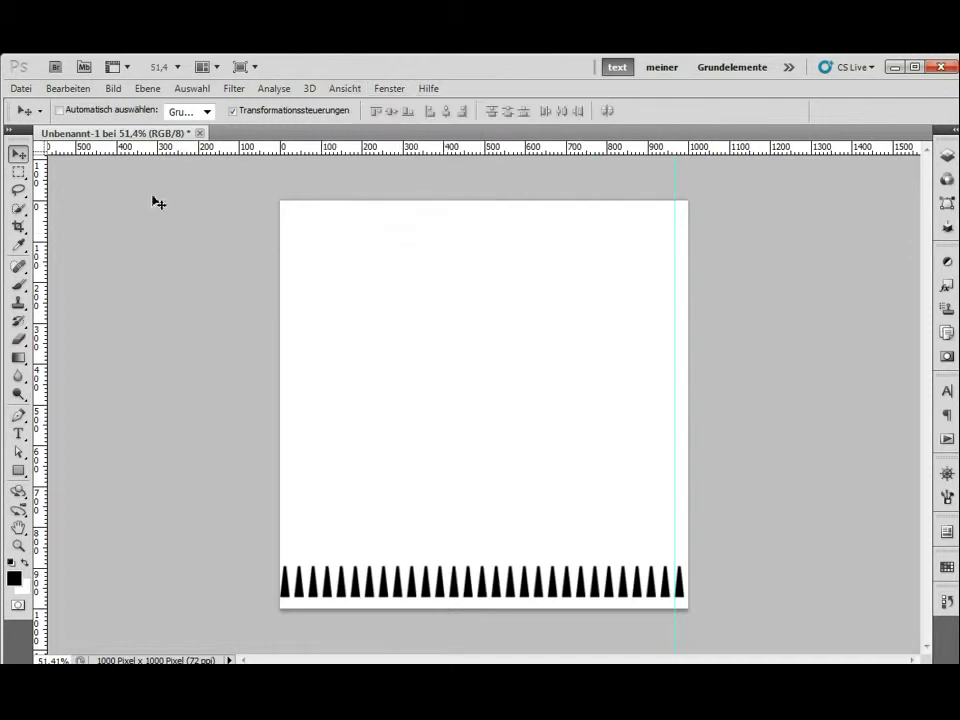
{"action": "left_click", "coordinate": [18, 172]}
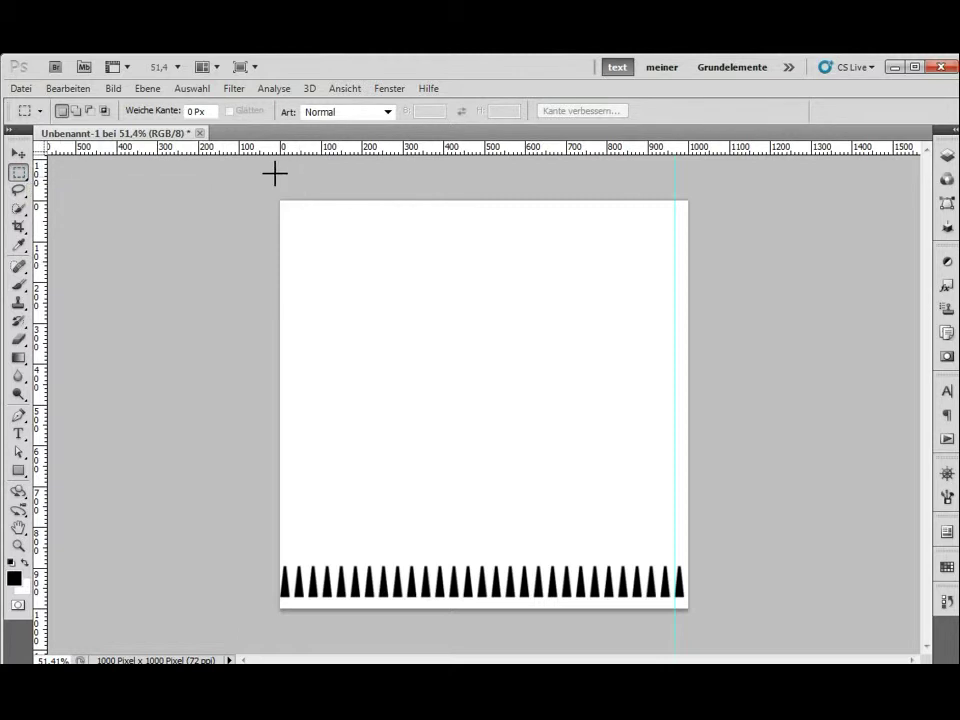
{"action": "left_click_drag", "start_coordinate": [360, 541], "coordinate": [676, 605]}
{"action": "left_click", "coordinate": [113, 89]}
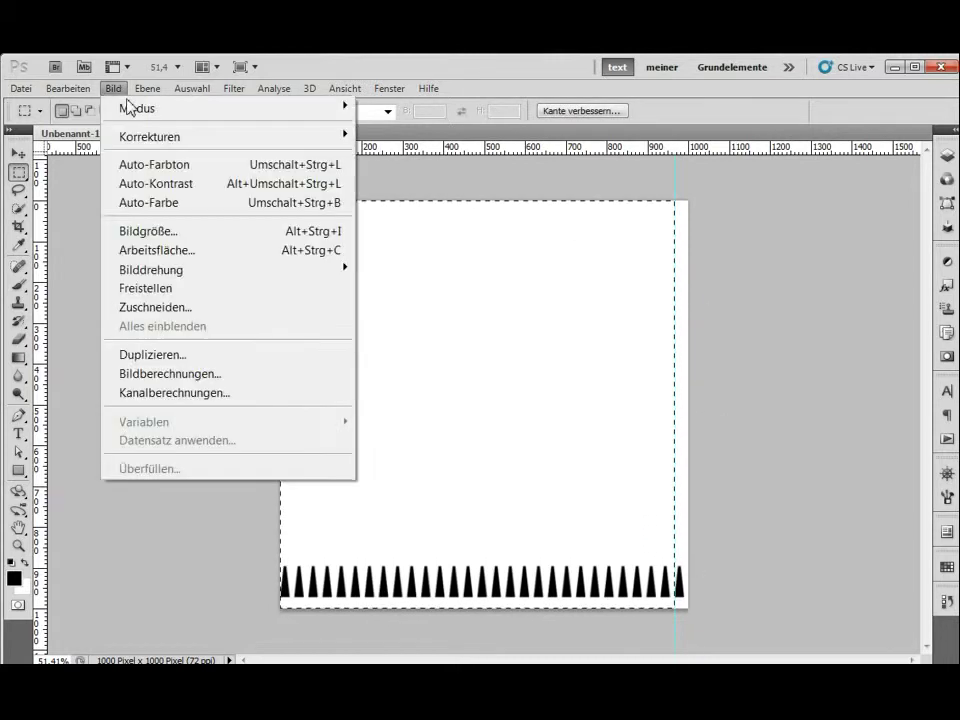
{"action": "left_click", "coordinate": [152, 290]}
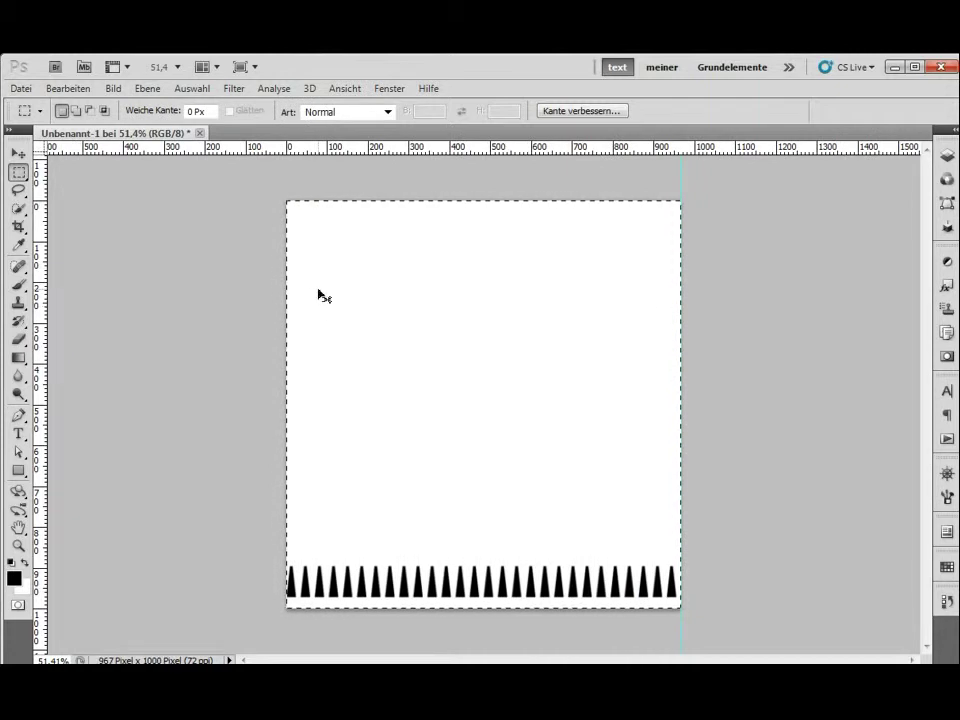
Trim the canvas height to 967 px, anchored bottom-centre, making a 967 × 967 square
{"action": "left_click", "coordinate": [310, 294]}
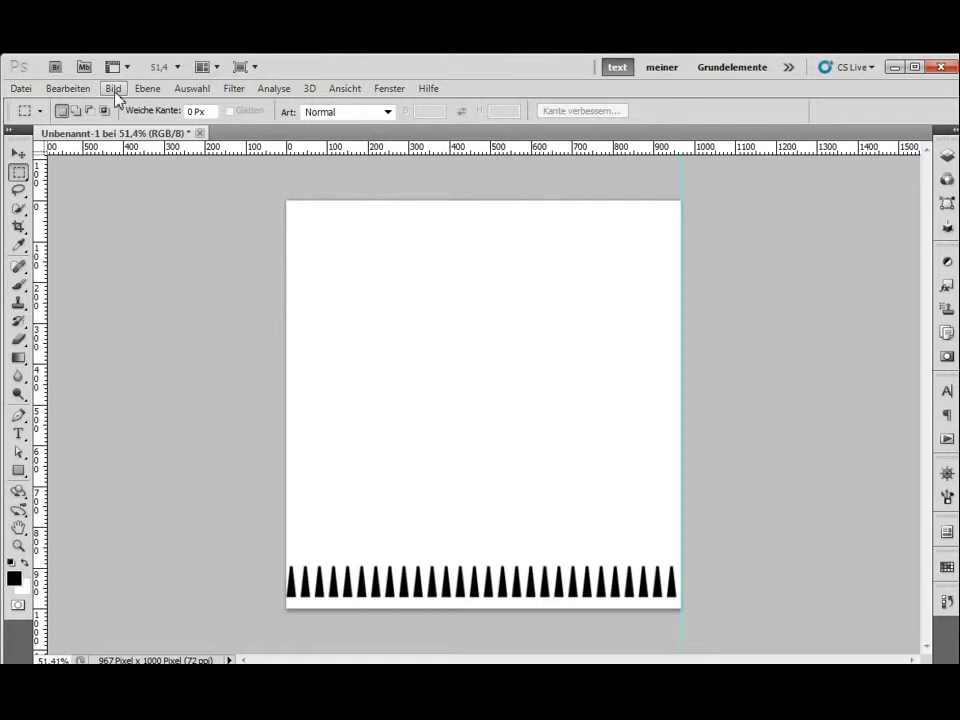
{"action": "left_click", "coordinate": [114, 89]}
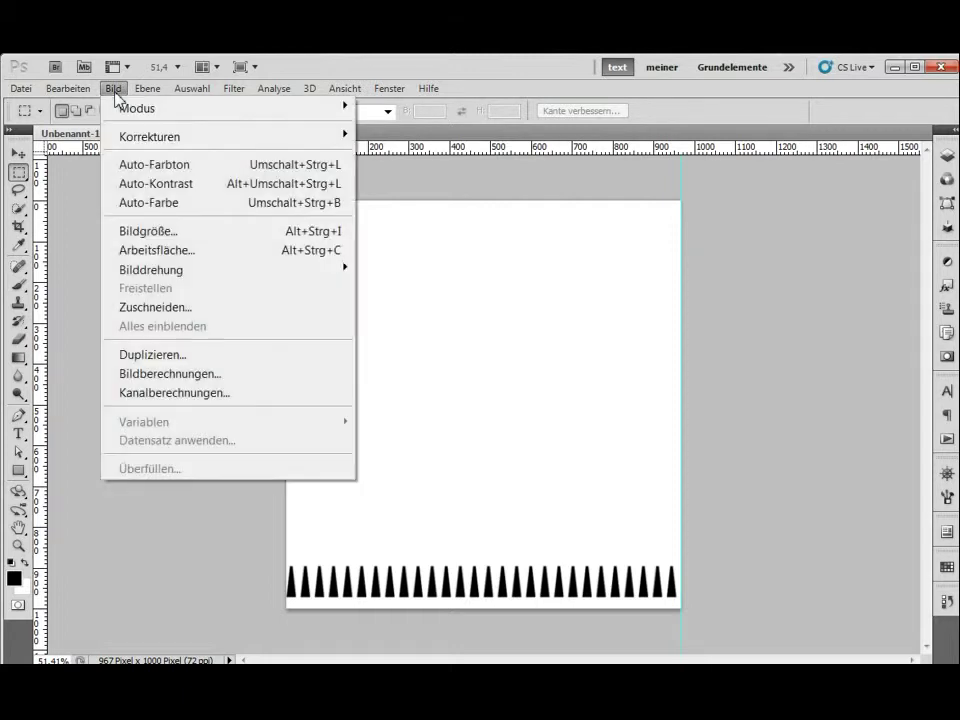
{"action": "left_click", "coordinate": [141, 256]}
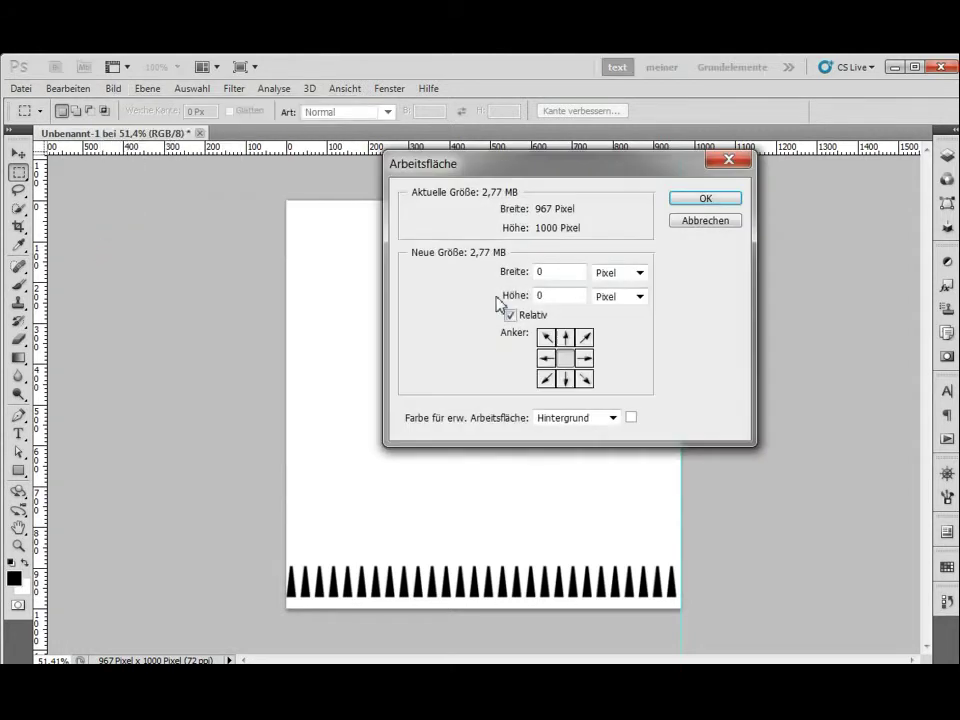
{"action": "left_click", "coordinate": [510, 316]}
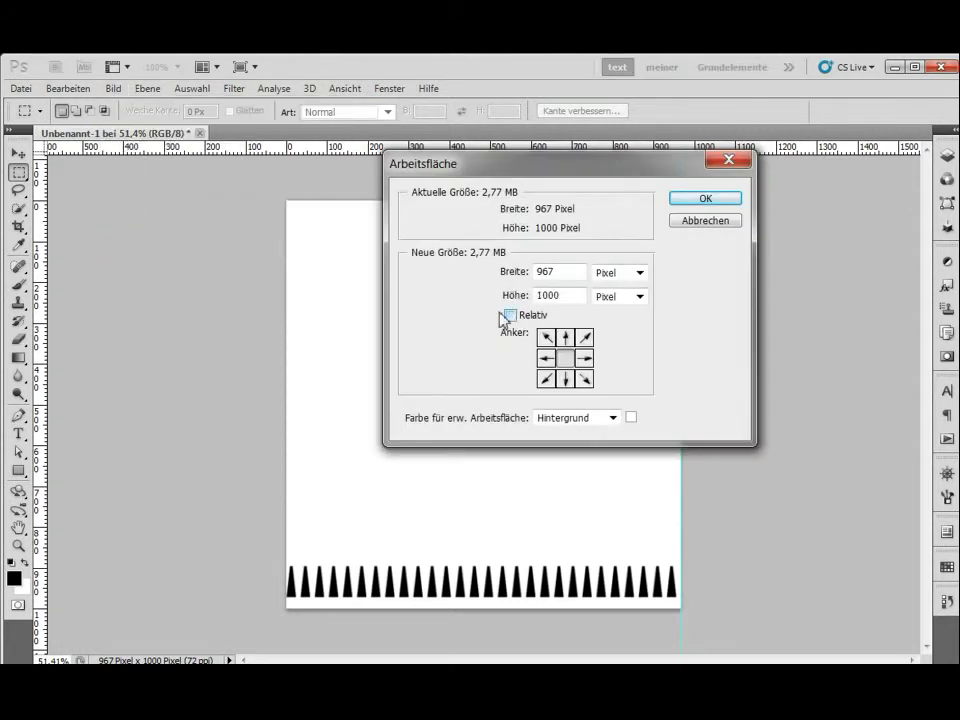
{"action": "double_click", "coordinate": [569, 298]}
{"action": "type", "text": "96"}
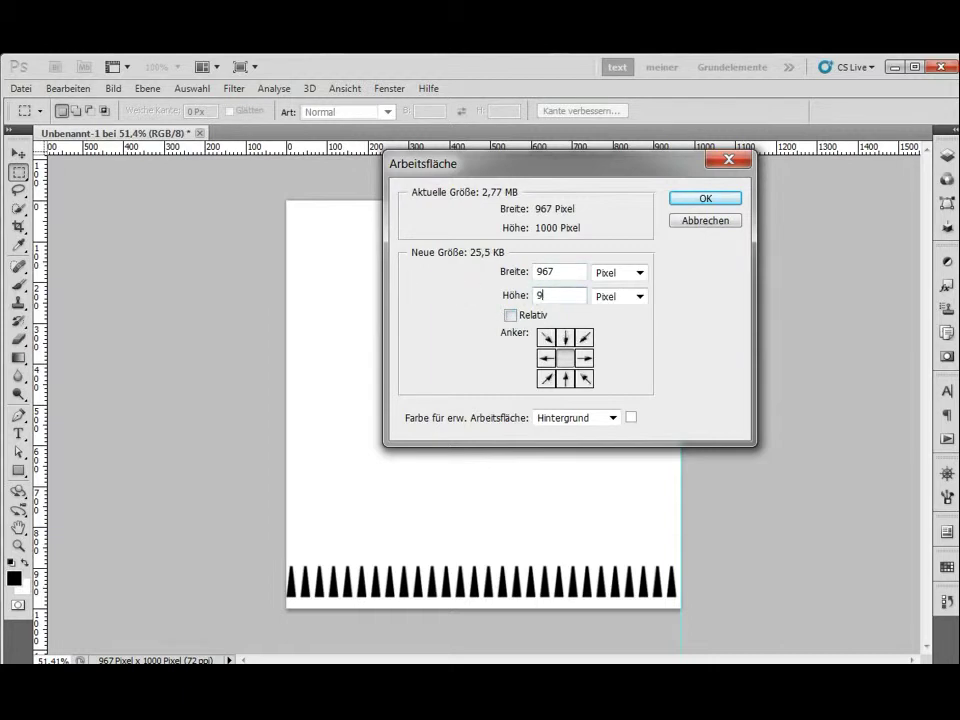
{"action": "type", "text": "7"}
{"action": "left_click", "coordinate": [566, 378]}
{"action": "left_click", "coordinate": [566, 378]}
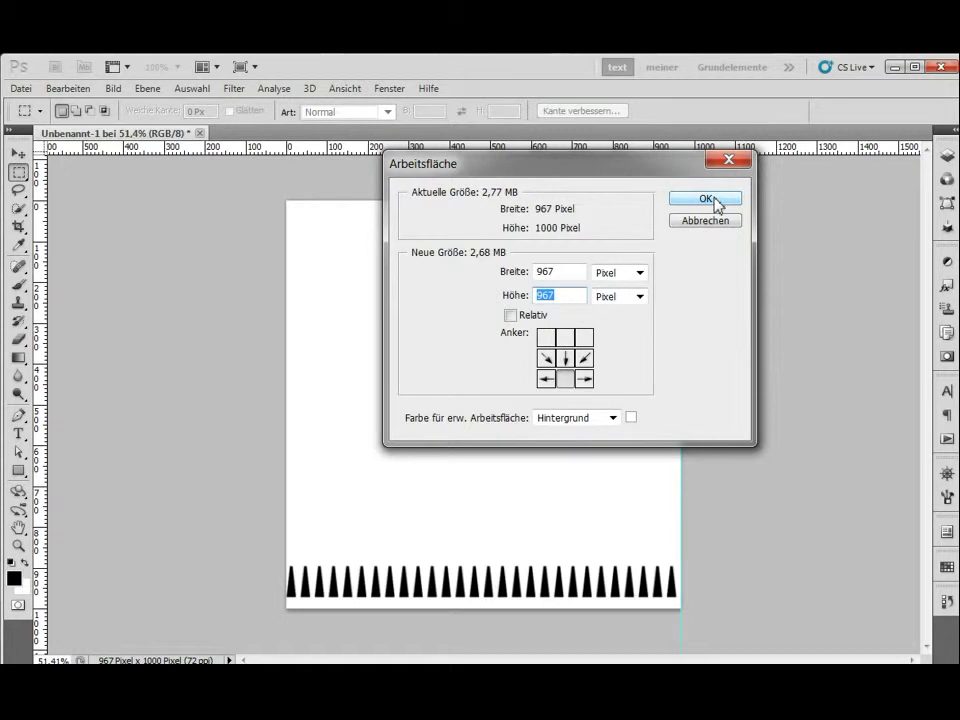
{"action": "left_click", "coordinate": [715, 203]}
{"action": "left_click", "coordinate": [611, 299]}
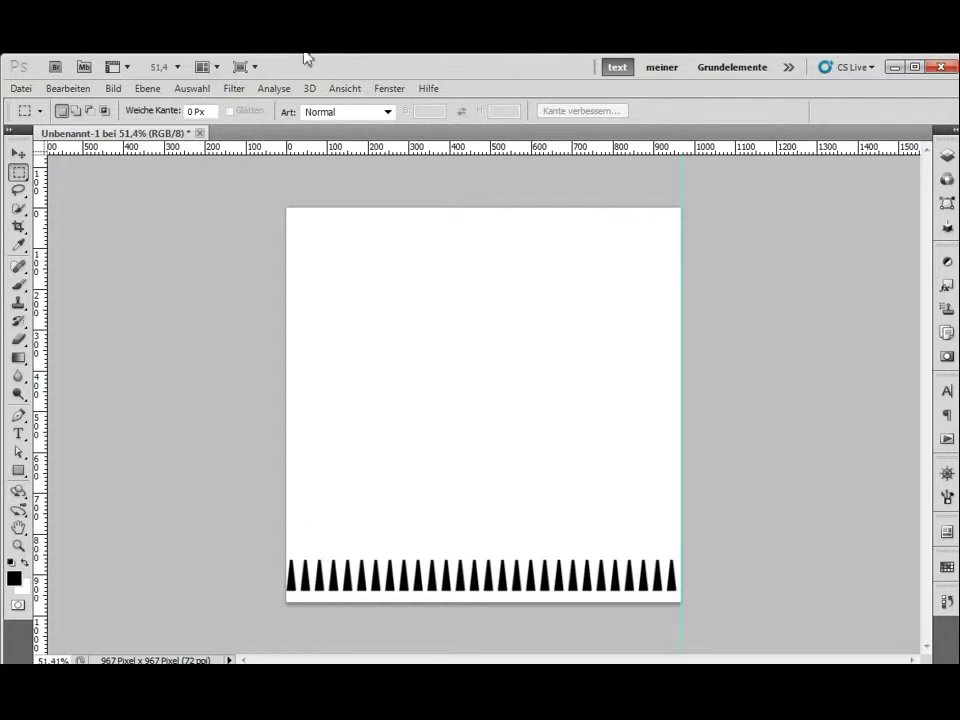
{"action": "left_click", "coordinate": [238, 89]}
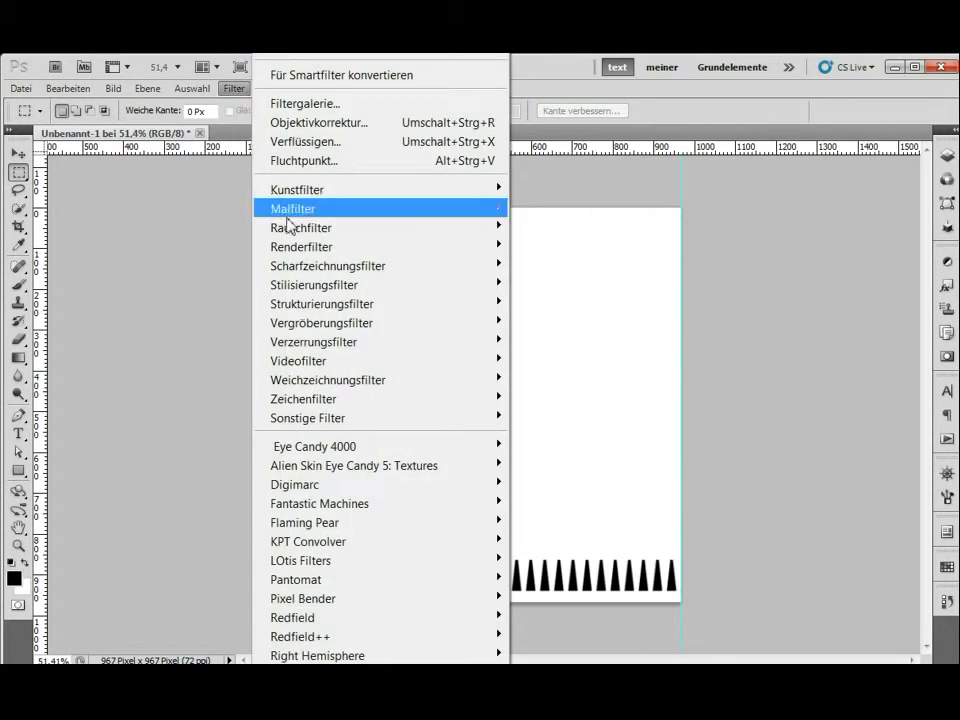
{"action": "mouse_move", "coordinate": [313, 341]}
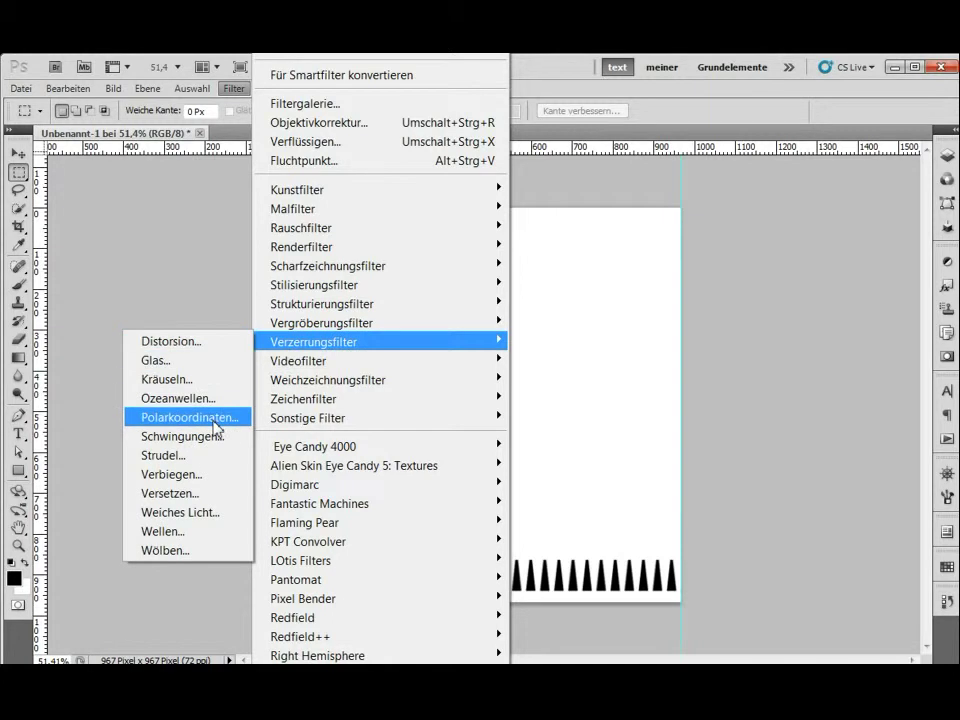
{"action": "left_click", "coordinate": [195, 417]}
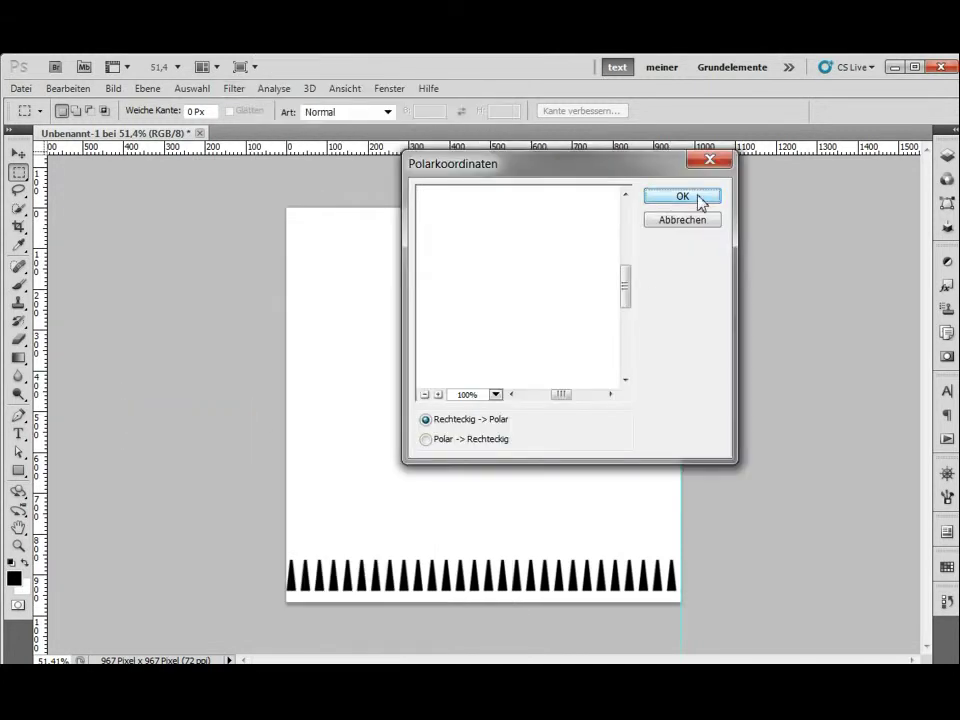
{"action": "left_click", "coordinate": [686, 198]}
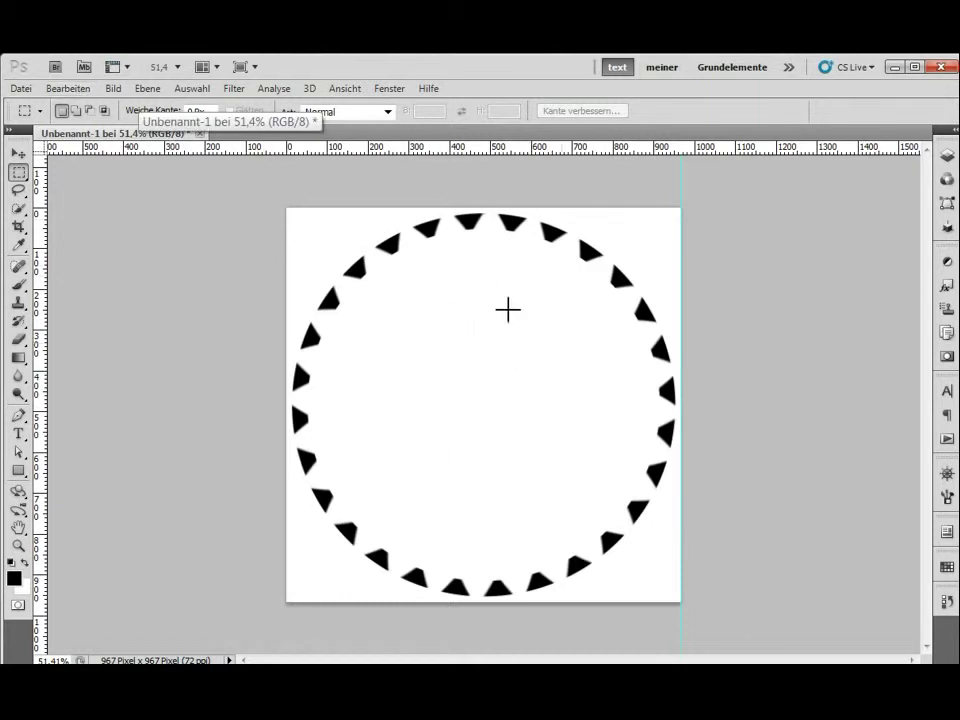
{"action": "left_click", "coordinate": [70, 89]}
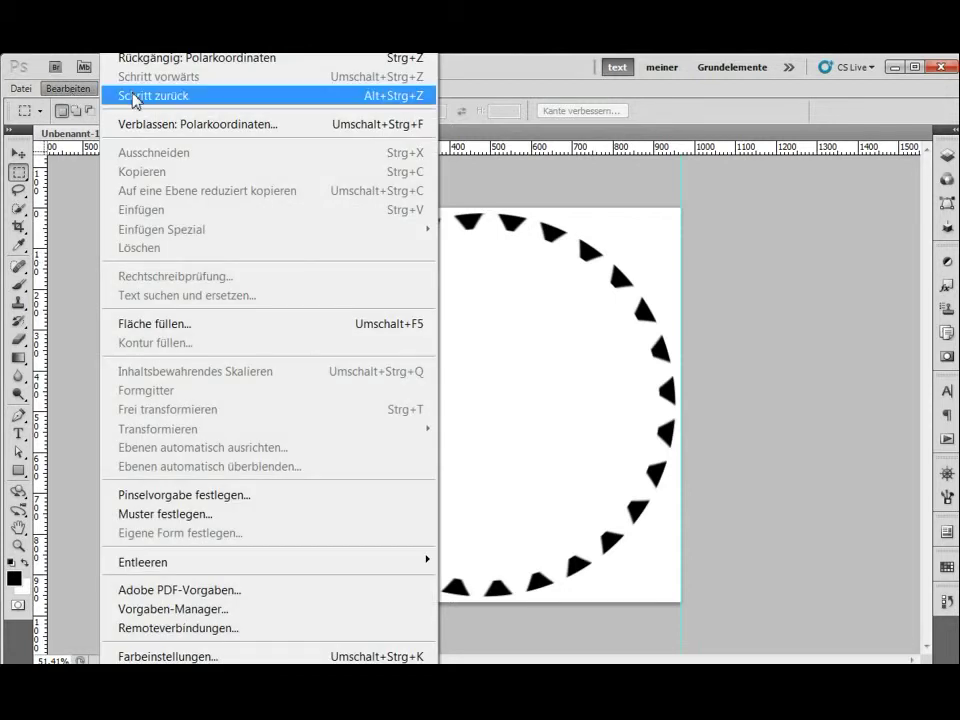
{"action": "left_click", "coordinate": [133, 97]}
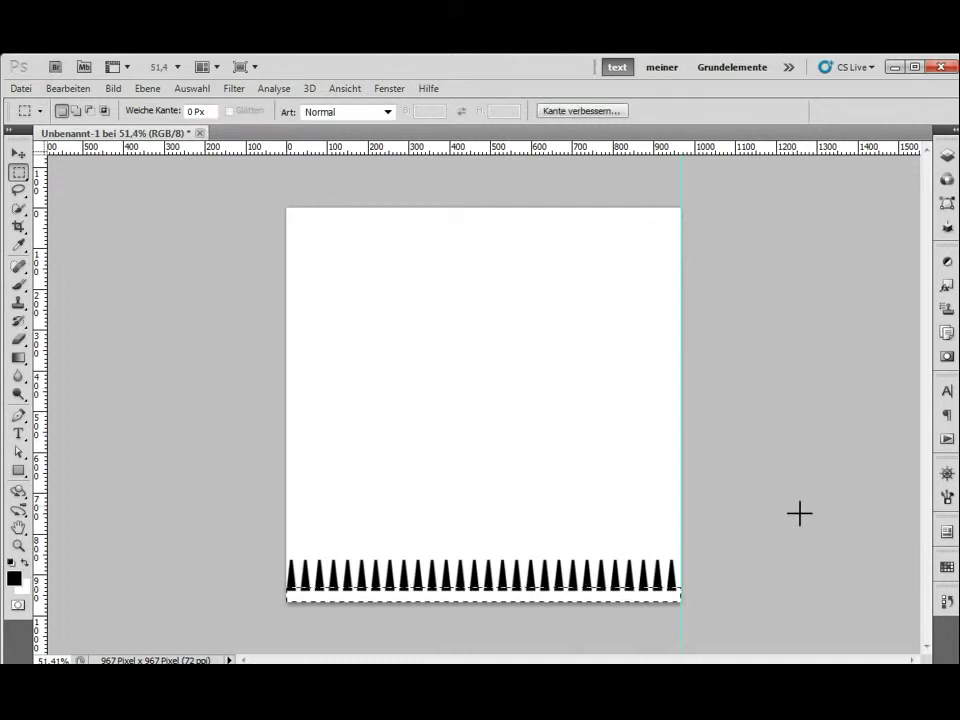
Fill the bottom strip black, then fill a wide band across the image middle black
{"action": "key", "text": "alt+BackSpace"}
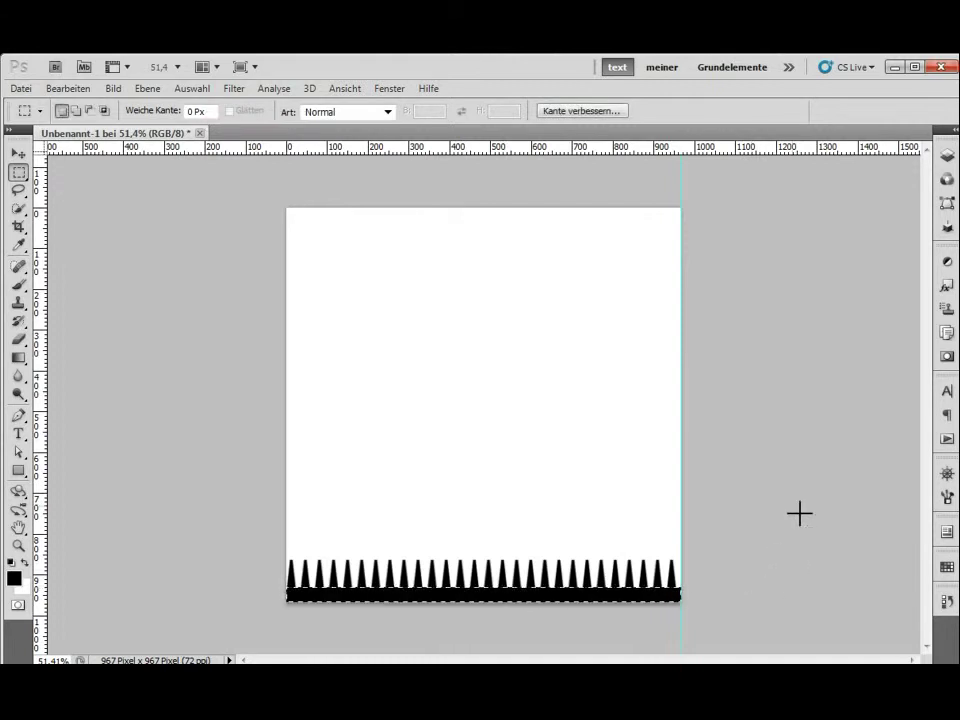
{"action": "key", "text": "ctrl+d"}
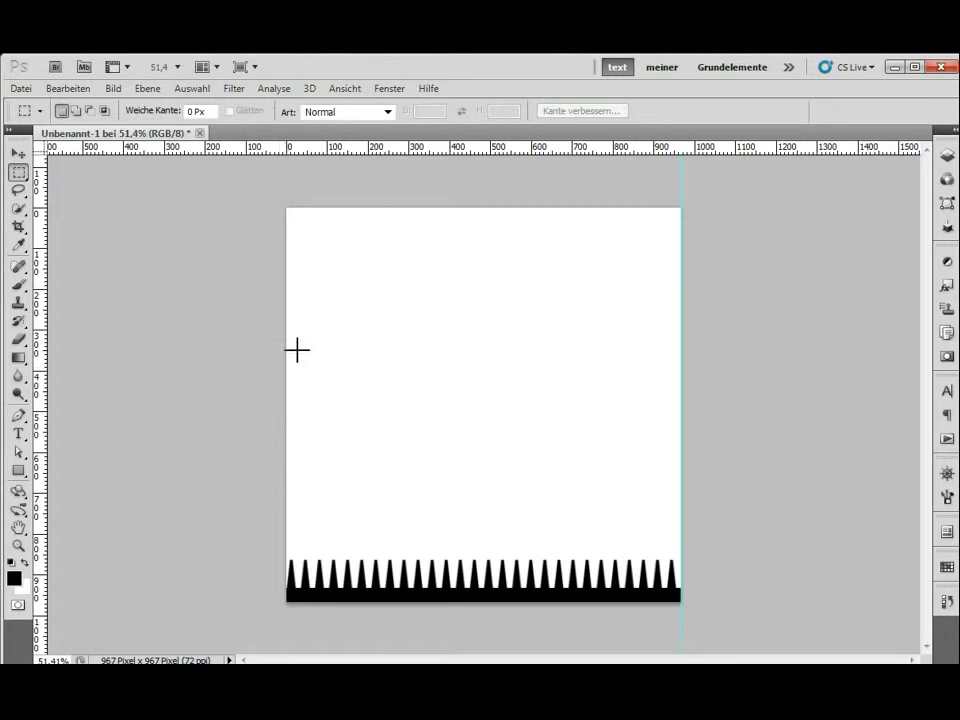
{"action": "mouse_move", "coordinate": [289, 355]}
{"action": "left_mouse_down"}
{"action": "mouse_move", "coordinate": [308, 488]}
{"action": "mouse_move", "coordinate": [738, 531]}
{"action": "mouse_move", "coordinate": [876, 523]}
{"action": "left_mouse_up"}
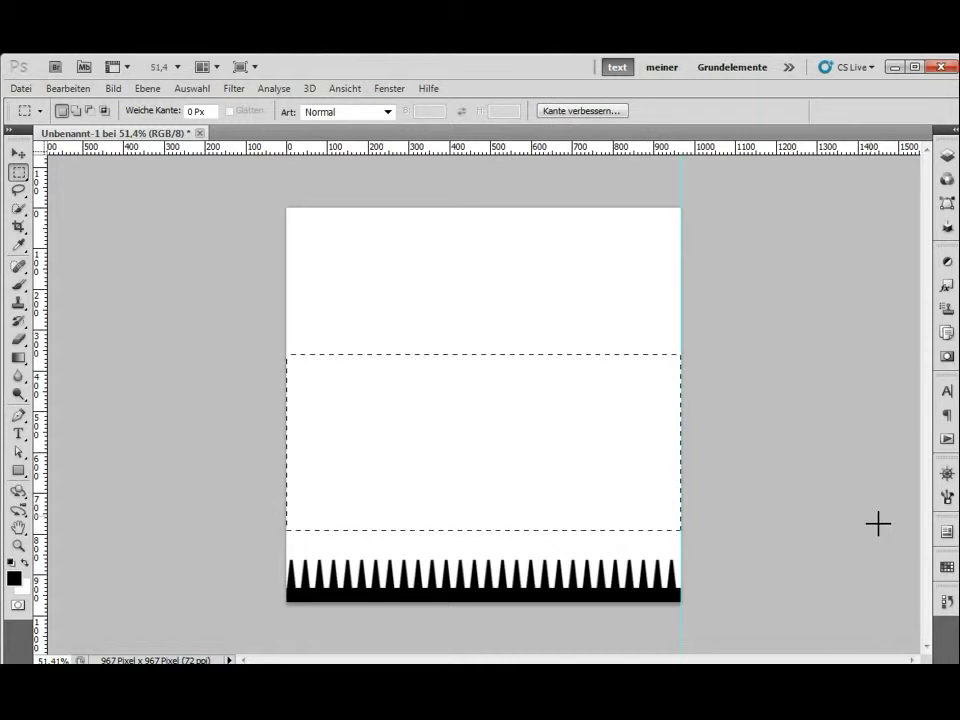
{"action": "key", "text": "alt+BackSpace"}
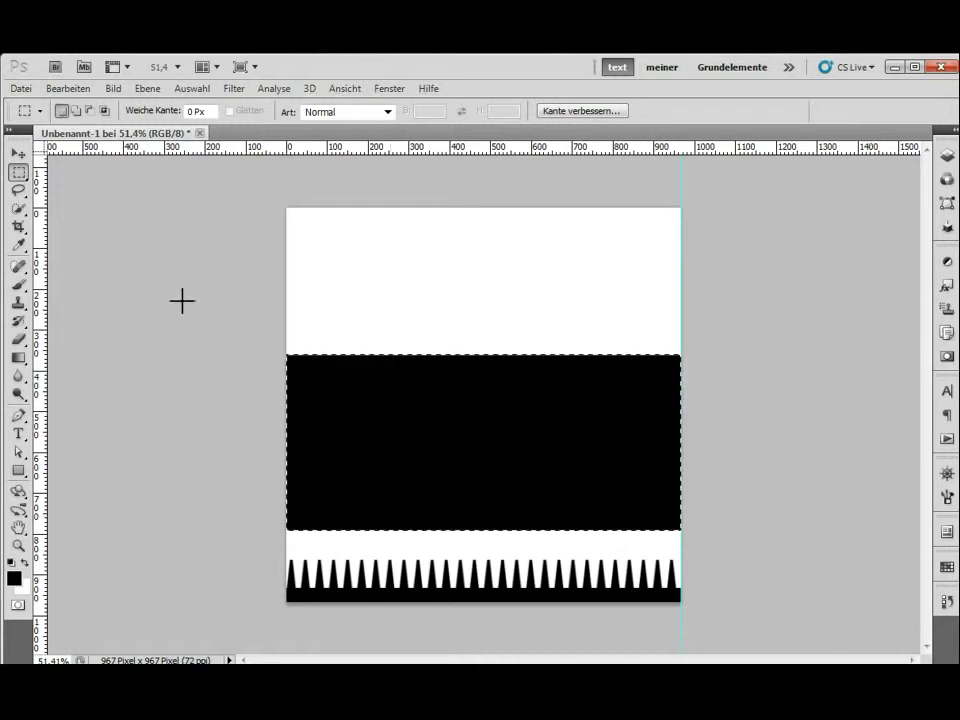
{"action": "key", "text": "ctrl+d"}
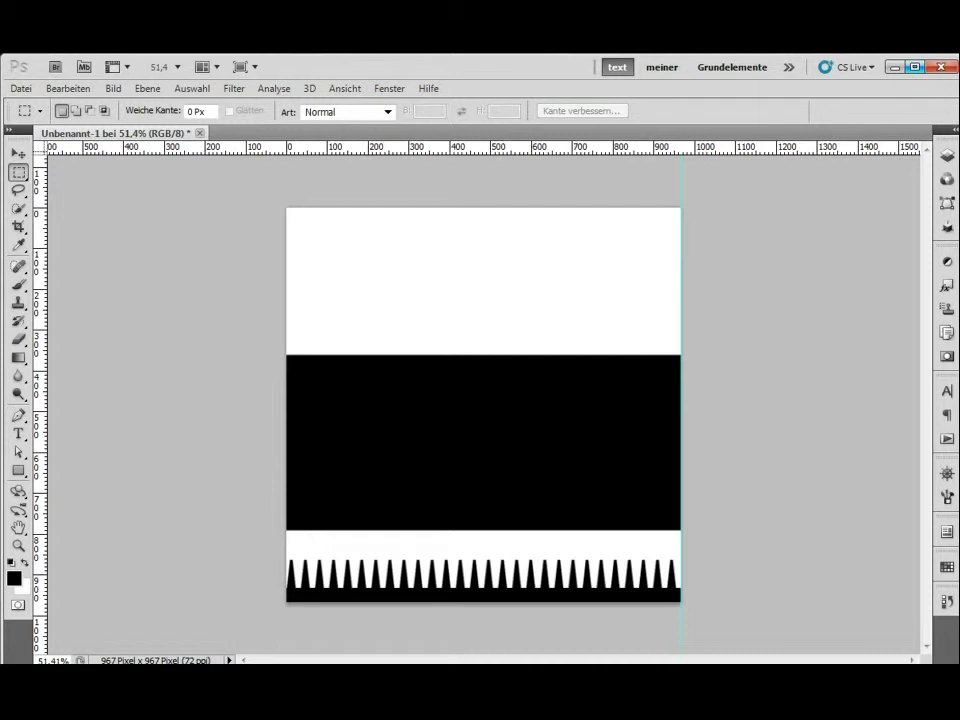
On a new layer, fill a thin white strip at the black band's left end
{"action": "left_click", "coordinate": [954, 132]}
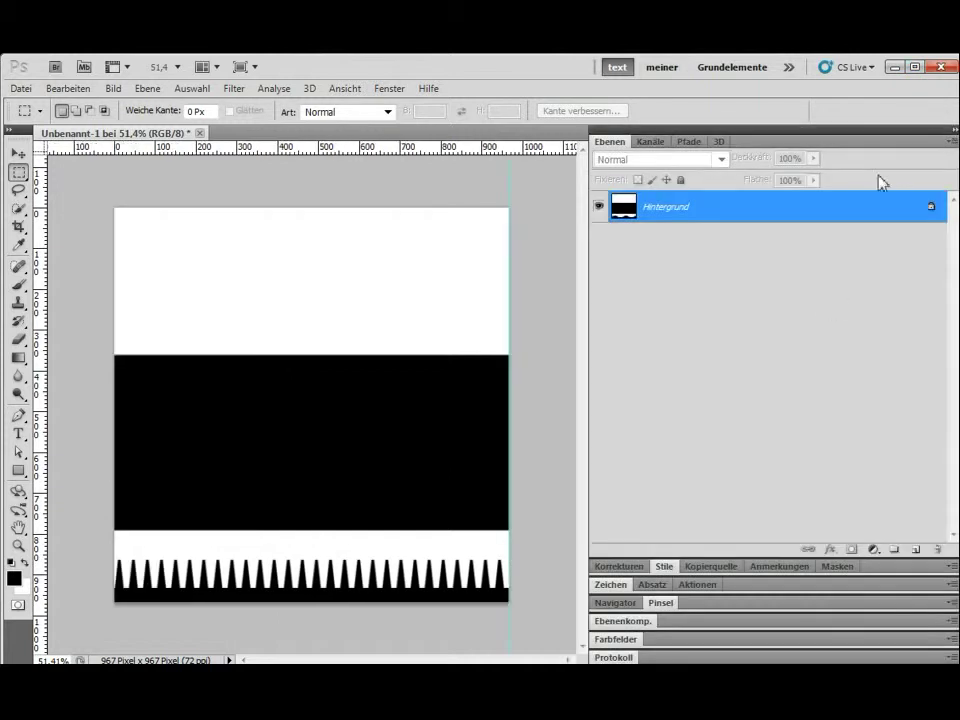
{"action": "left_click", "coordinate": [625, 603]}
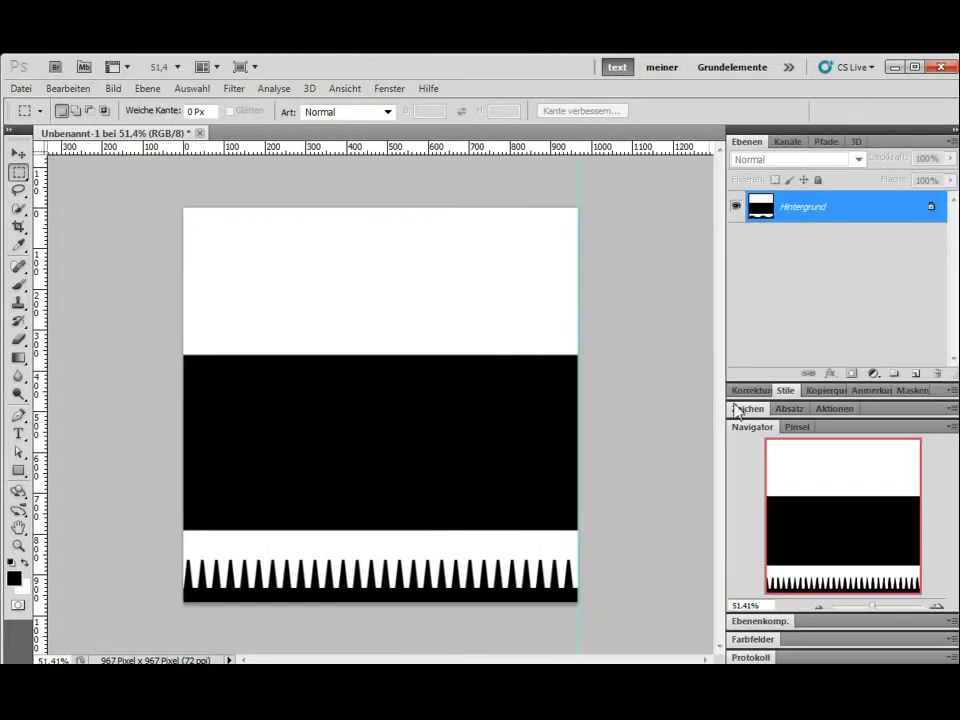
{"action": "left_click", "coordinate": [917, 373]}
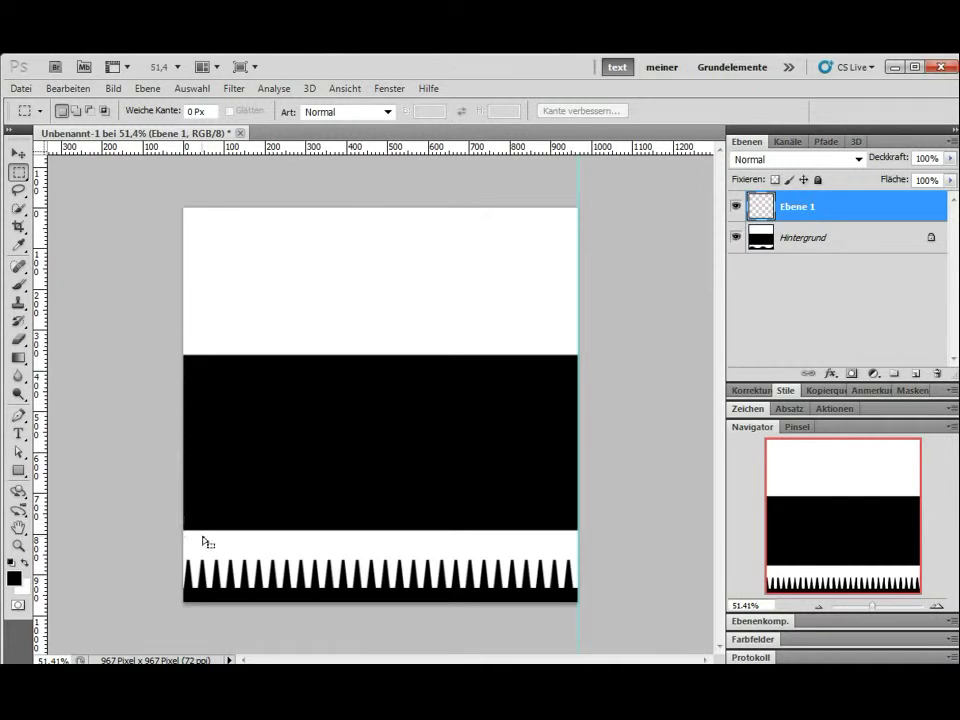
{"action": "left_click_drag", "start_coordinate": [203, 536], "coordinate": [183, 346]}
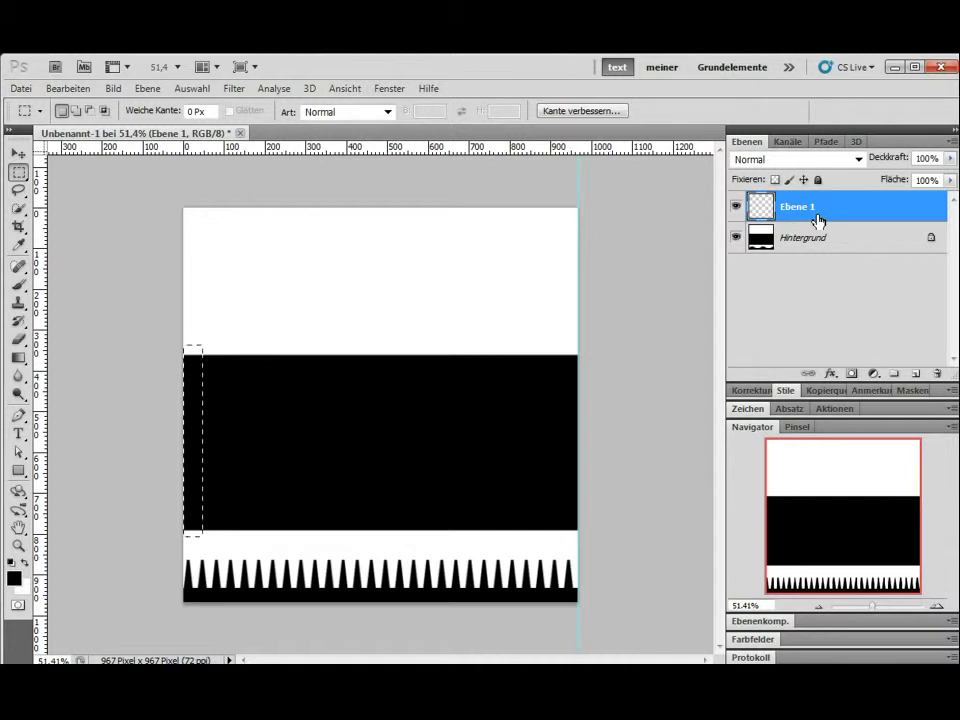
{"action": "key", "text": "ctrl+BackSpace"}
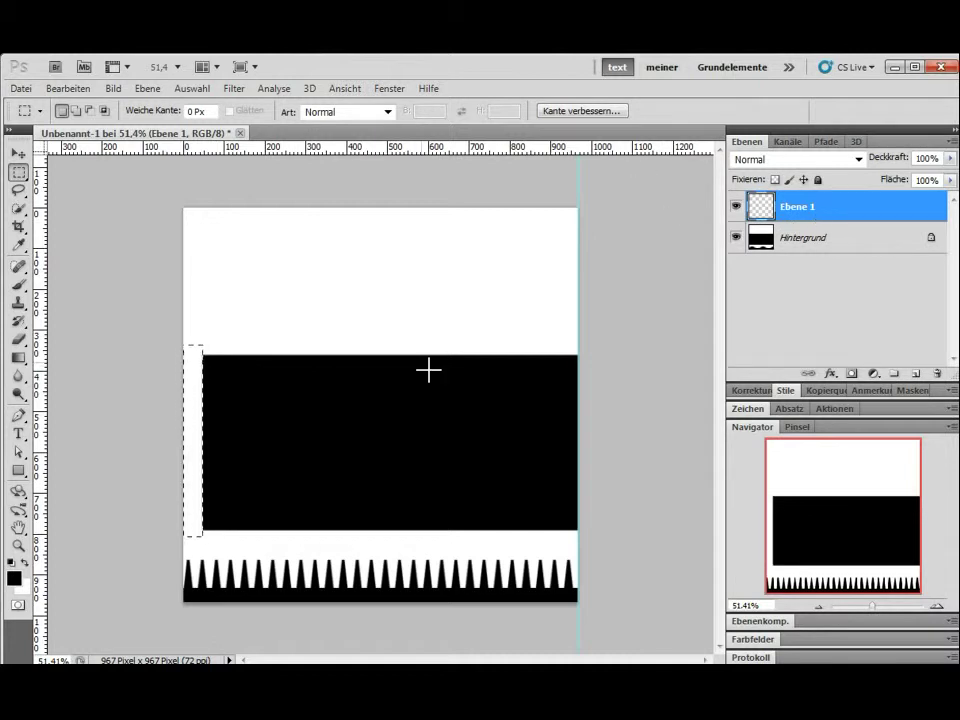
{"action": "key", "text": "ctrl+d"}
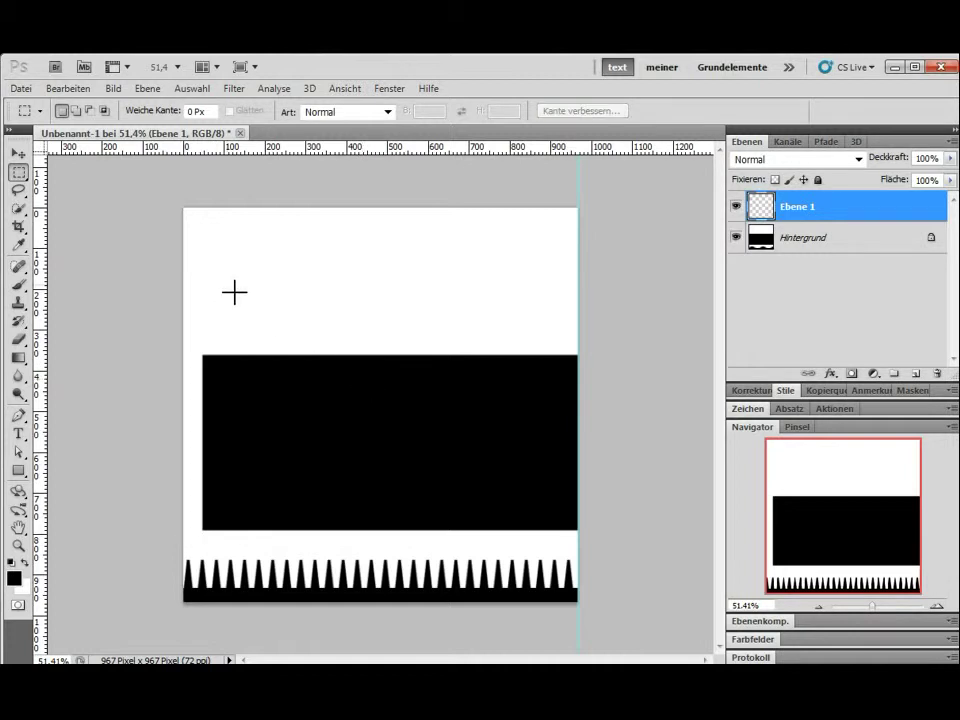
Move the white strip into the black block and duplicate its layer
{"action": "left_click", "coordinate": [22, 157]}
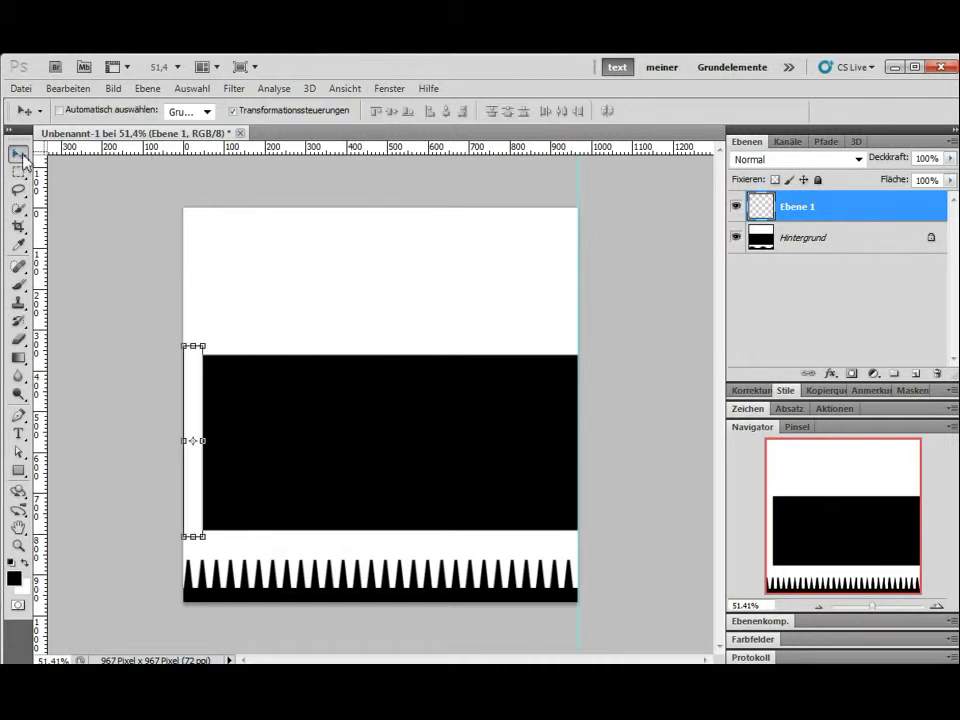
{"action": "left_click", "coordinate": [240, 111]}
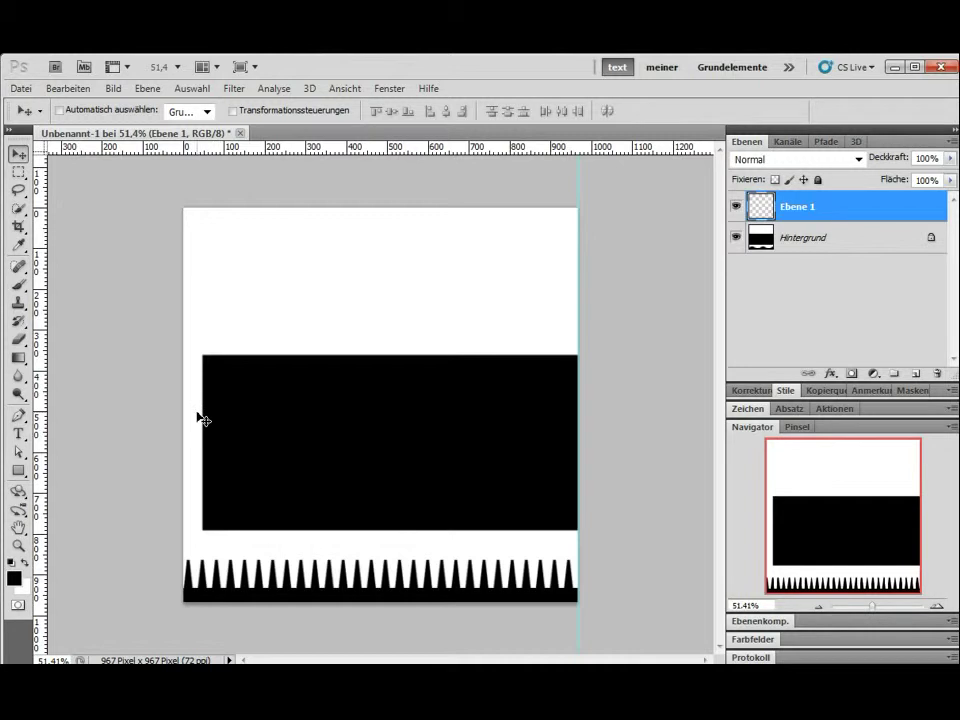
{"action": "left_click_drag", "start_coordinate": [198, 416], "coordinate": [235, 417]}
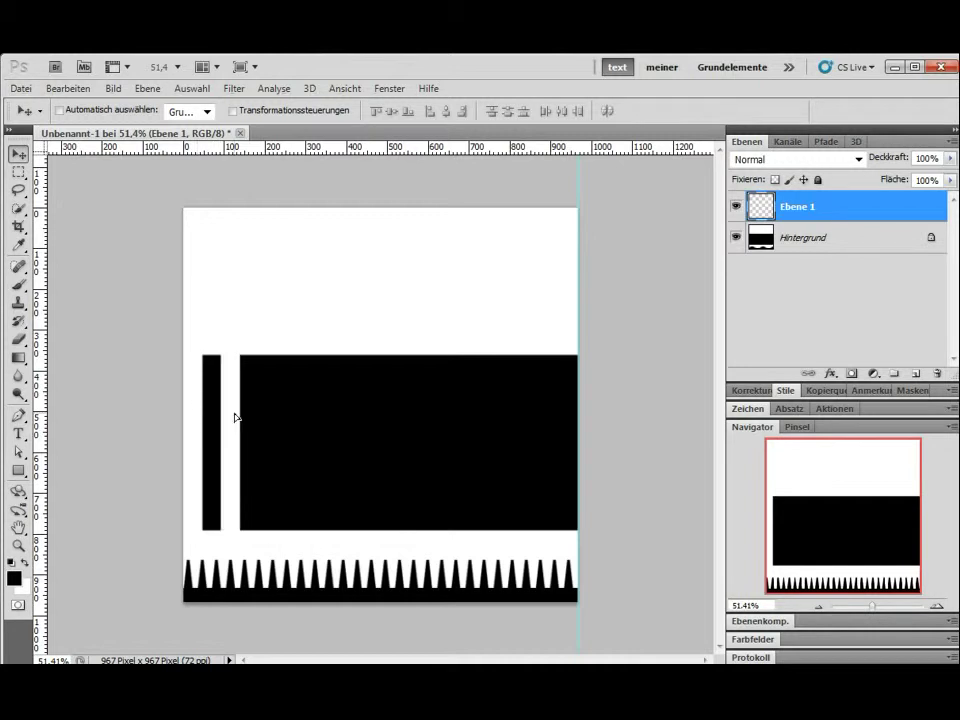
{"action": "key", "text": "ctrl+j"}
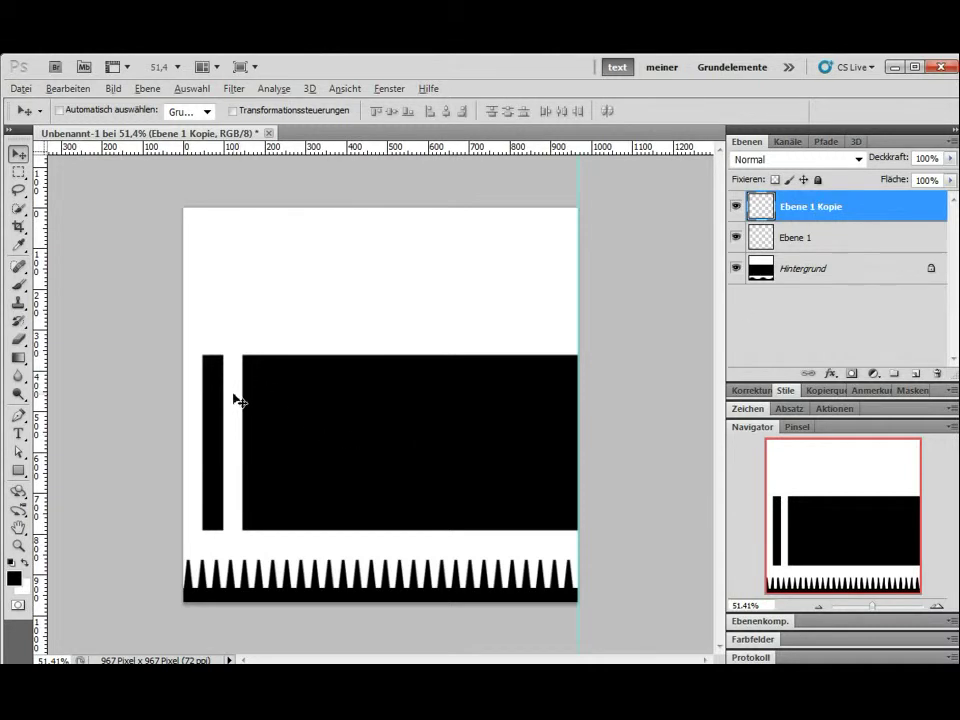
Duplicate and shift the white strip repeatedly until Ebene 1 Kopie 10 reaches the right edge
{"action": "mouse_move", "coordinate": [240, 399]}
{"action": "left_mouse_down"}
{"action": "mouse_move", "coordinate": [318, 414]}
{"action": "mouse_move", "coordinate": [360, 407]}
{"action": "mouse_move", "coordinate": [506, 446]}
{"action": "mouse_move", "coordinate": [491, 446]}
{"action": "mouse_move", "coordinate": [562, 452]}
{"action": "left_mouse_up"}
{"action": "key", "text": "ctrl+j"}
{"action": "key", "text": "ctrl+j"}
{"action": "key", "text": "ctrl+j"}
{"action": "key", "text": "ctrl+j"}
{"action": "key", "text": "ctrl+j"}
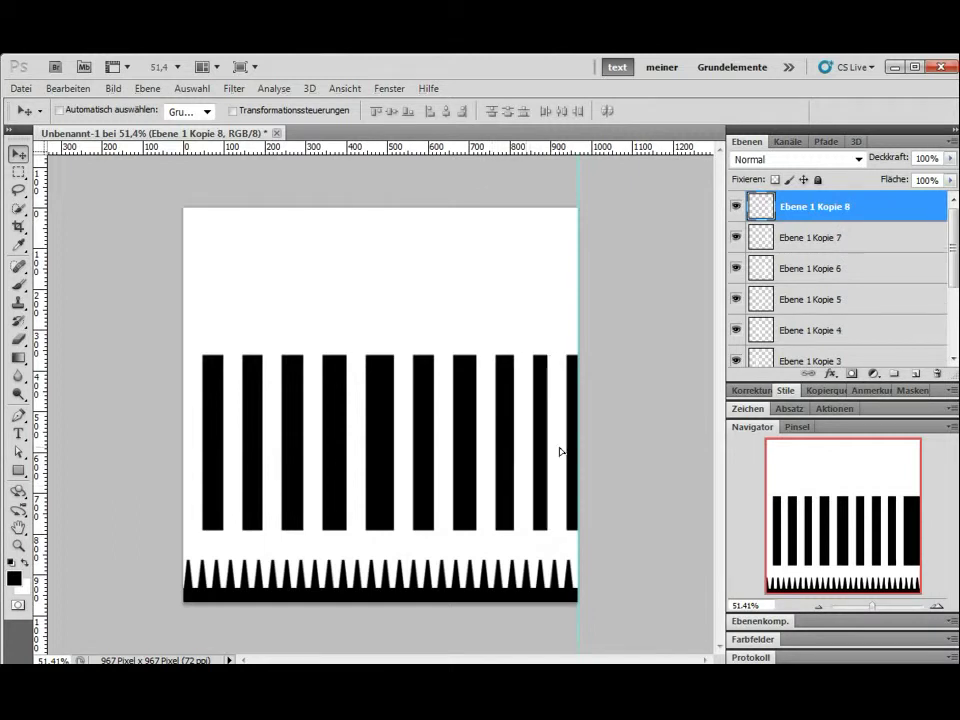
{"action": "key", "text": "ctrl+j"}
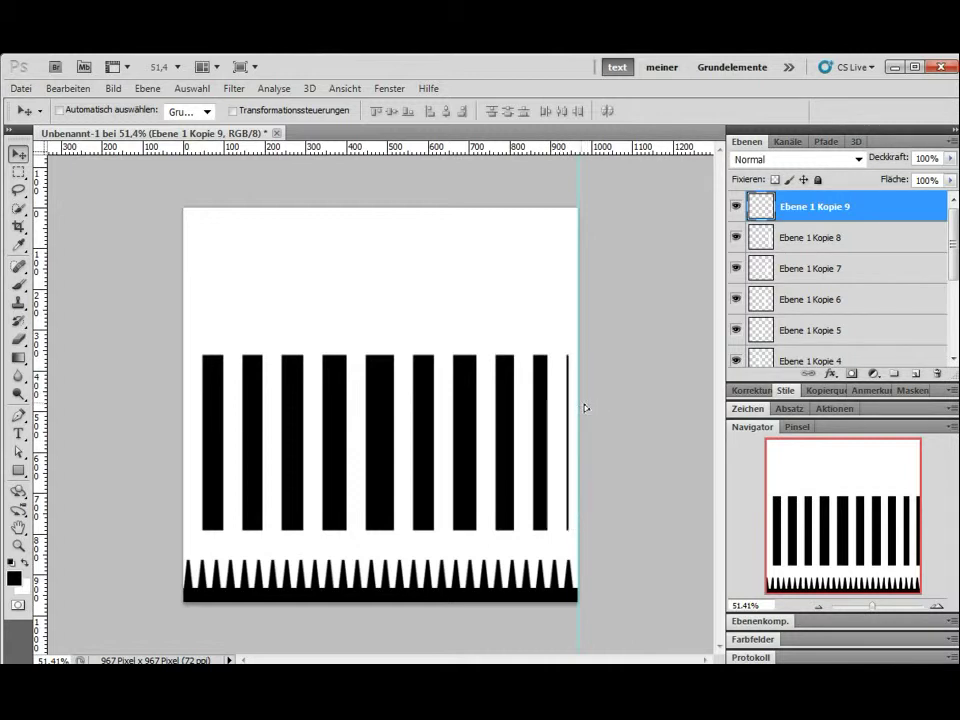
{"action": "key", "text": "ctrl+j"}
{"action": "scroll", "coordinate": [563, 352], "scroll_direction": "up", "scroll_amount": 3}
{"action": "scroll", "coordinate": [613, 381], "scroll_direction": "up", "scroll_amount": 1}
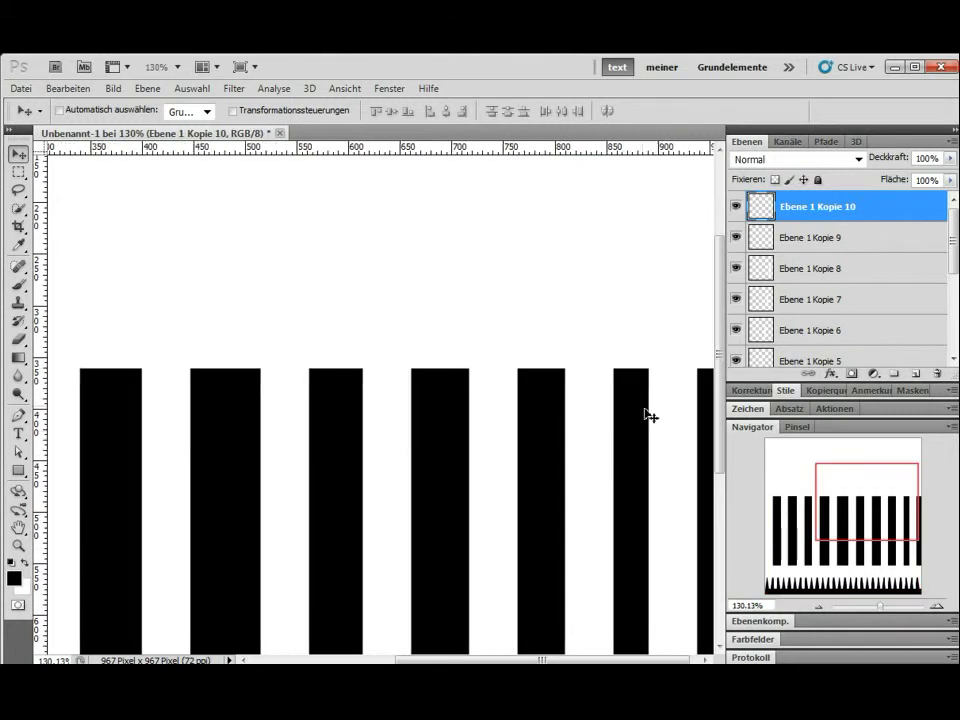
{"action": "scroll", "coordinate": [632, 501], "scroll_direction": "down", "scroll_amount": 2}
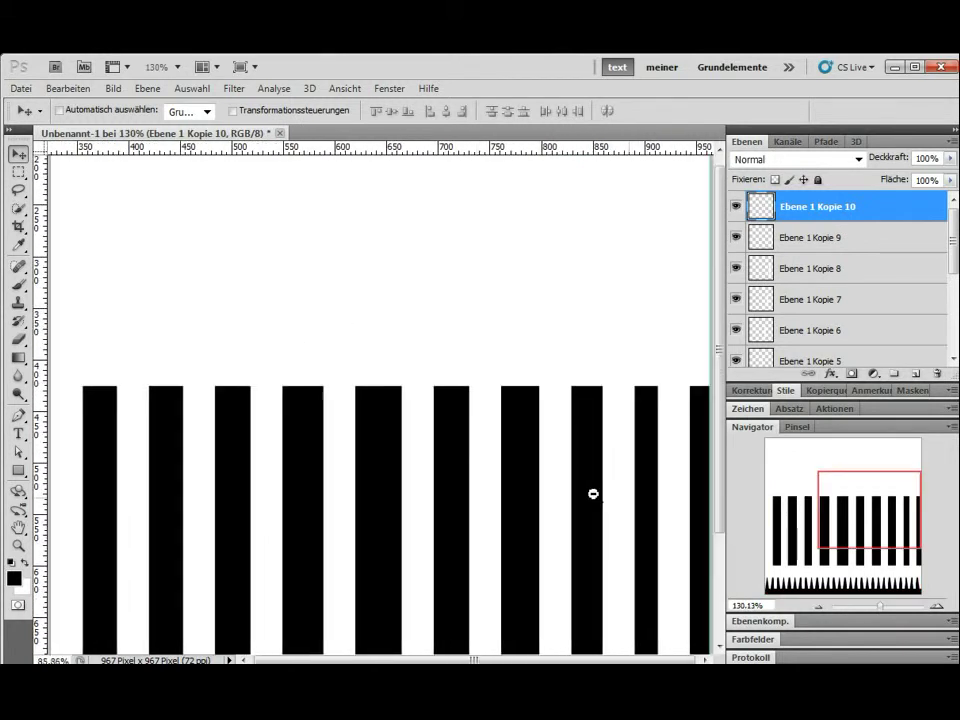
{"action": "scroll", "coordinate": [594, 495], "scroll_direction": "down", "scroll_amount": 2}
{"action": "left_click_drag", "start_coordinate": [613, 428], "coordinate": [621, 436]}
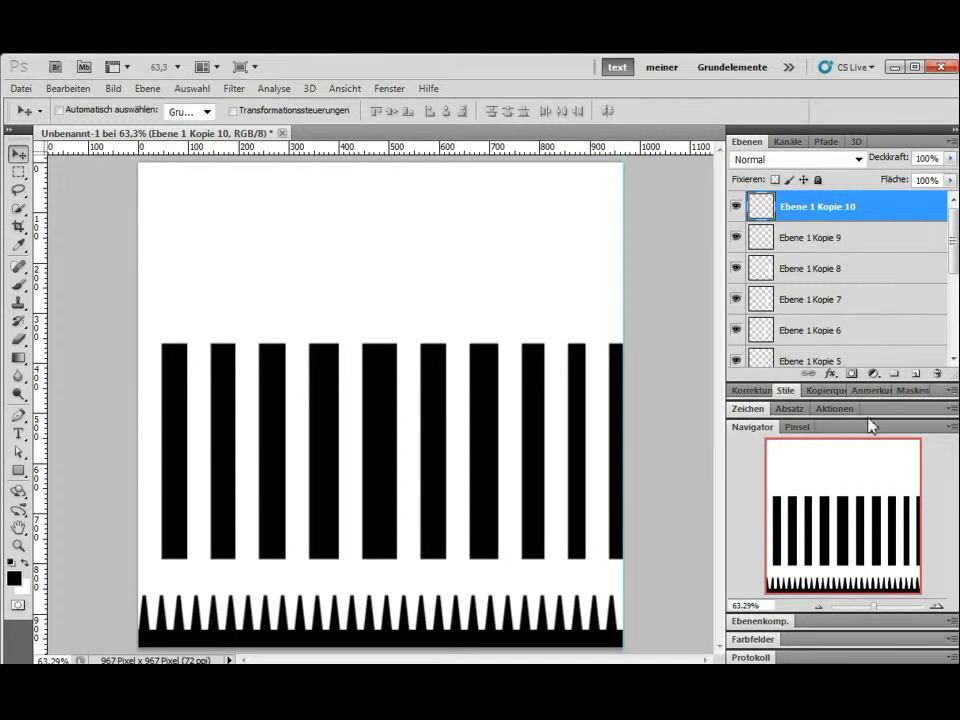
Select all the strip layers and distribute them evenly by their left edges
{"action": "double_click", "coordinate": [765, 430]}
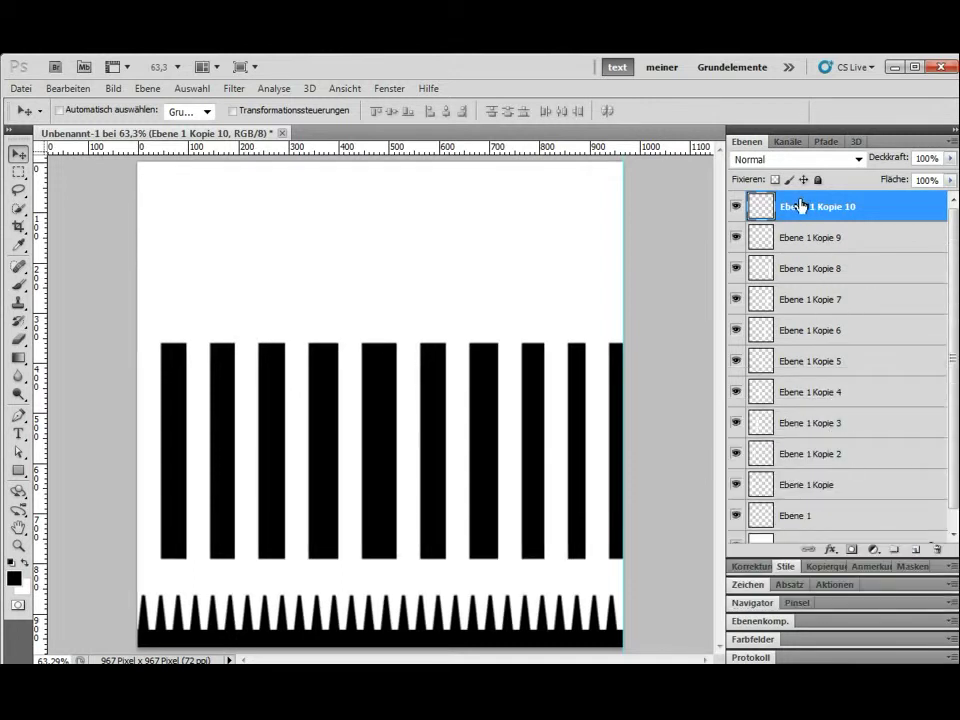
{"action": "scroll", "coordinate": [800, 205], "scroll_direction": "down", "scroll_amount": 1}
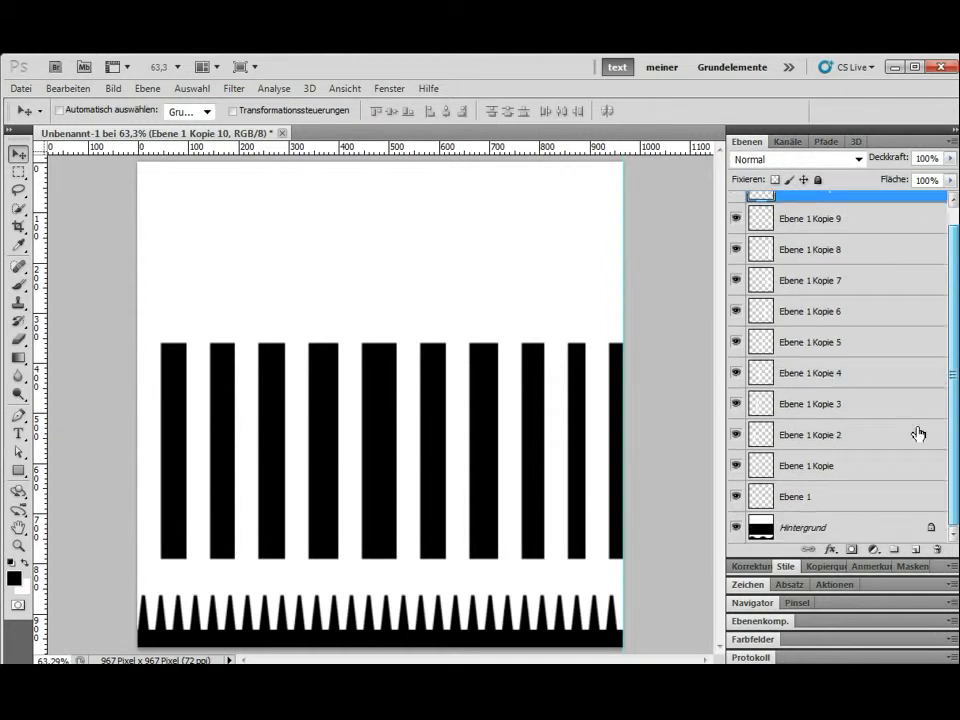
{"action": "left_click", "coordinate": [805, 503], "text": "shift"}
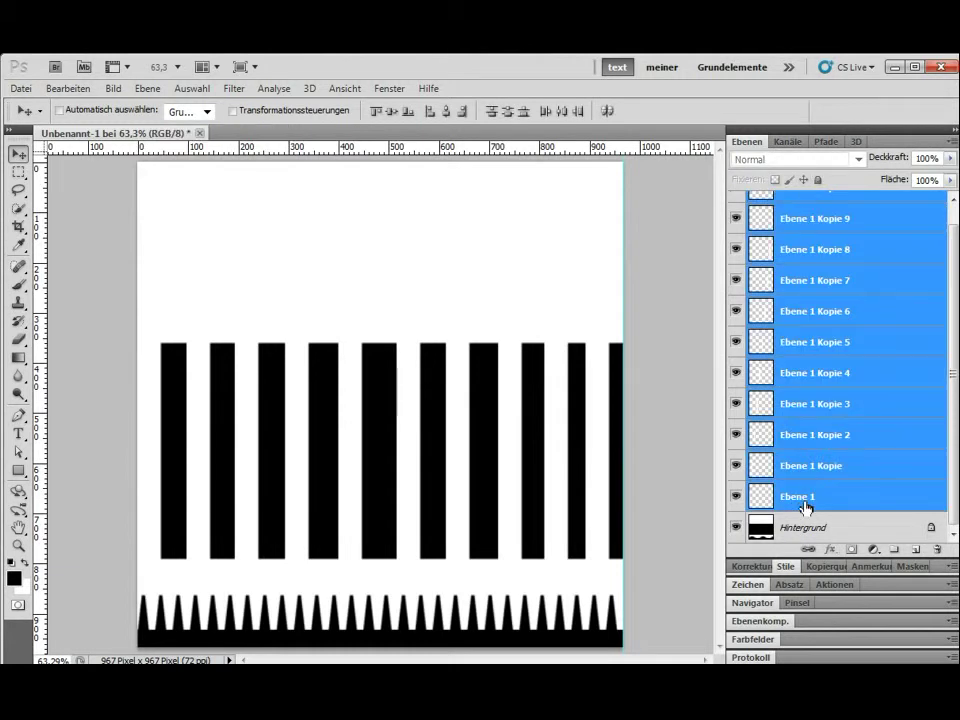
{"action": "mouse_move", "coordinate": [808, 277]}
{"action": "left_mouse_down"}
{"action": "mouse_move", "coordinate": [805, 538]}
{"action": "mouse_move", "coordinate": [658, 479]}
{"action": "left_mouse_up"}
{"action": "left_click", "coordinate": [543, 112]}
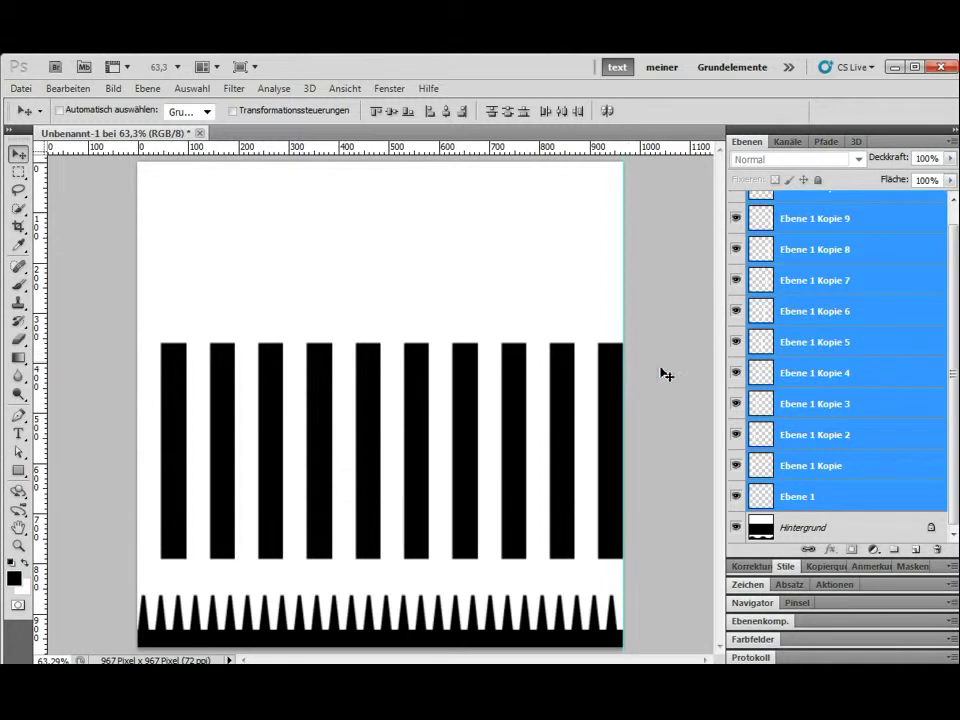
Merge every strip layer except Ebene 1 Kopie 10 into Ebene 1 Kopie 9
{"action": "scroll", "coordinate": [955, 335], "scroll_direction": "up", "scroll_amount": 1}
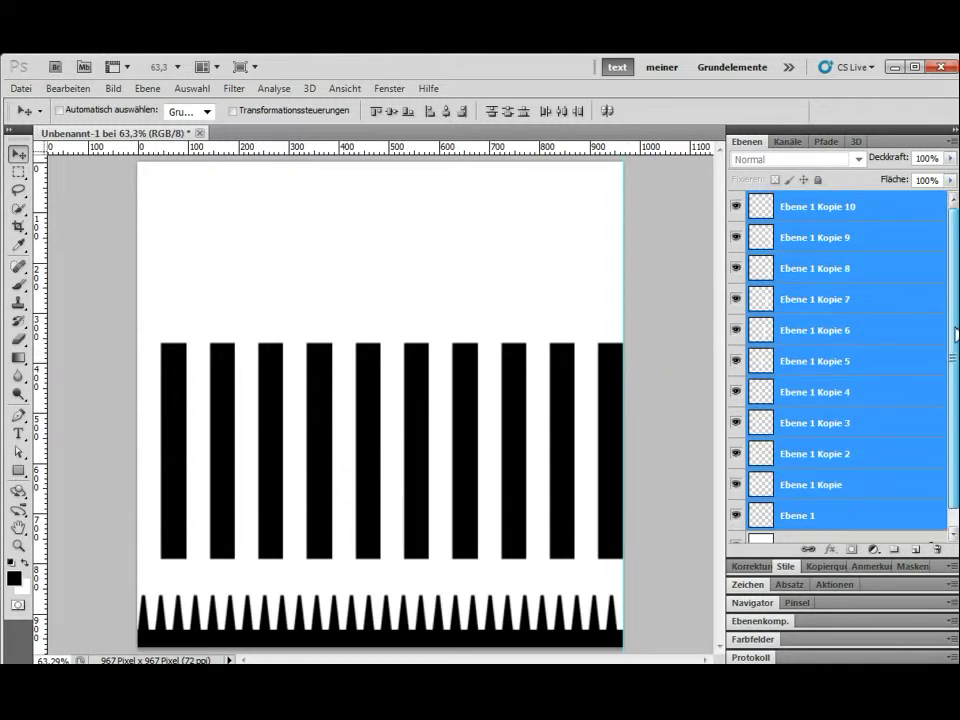
{"action": "left_click", "coordinate": [808, 210], "text": "ctrl"}
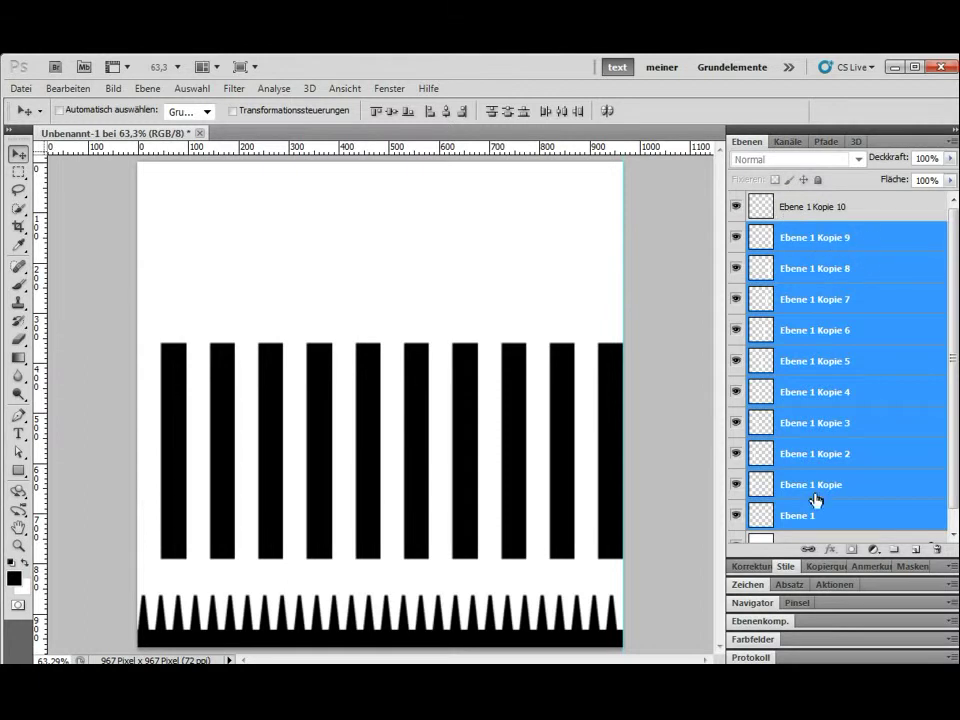
{"action": "left_click", "coordinate": [953, 145]}
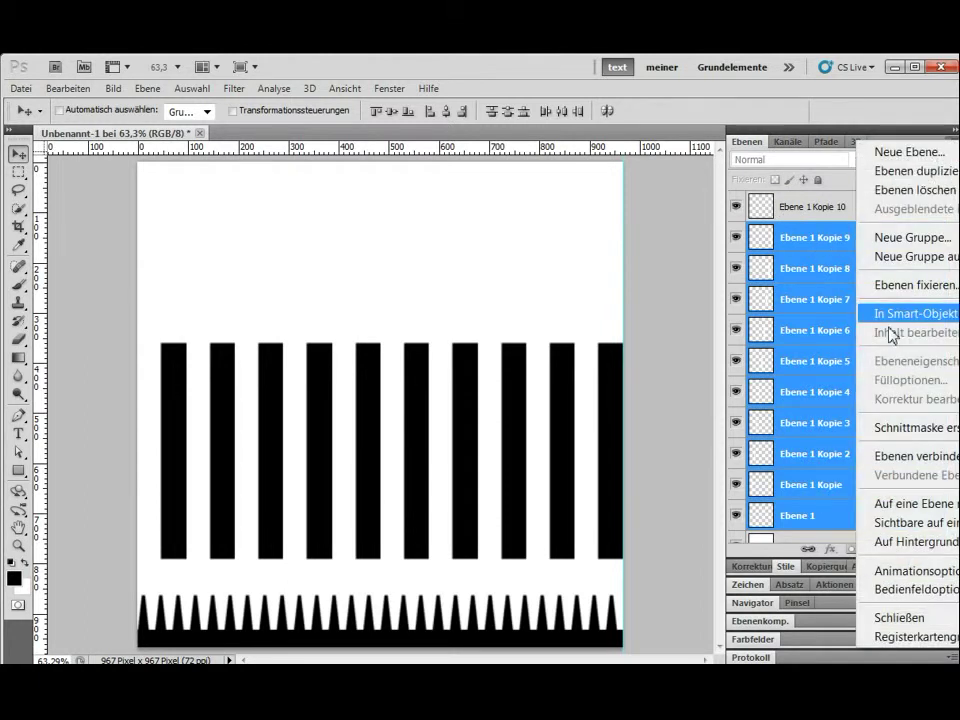
{"action": "left_click", "coordinate": [885, 511]}
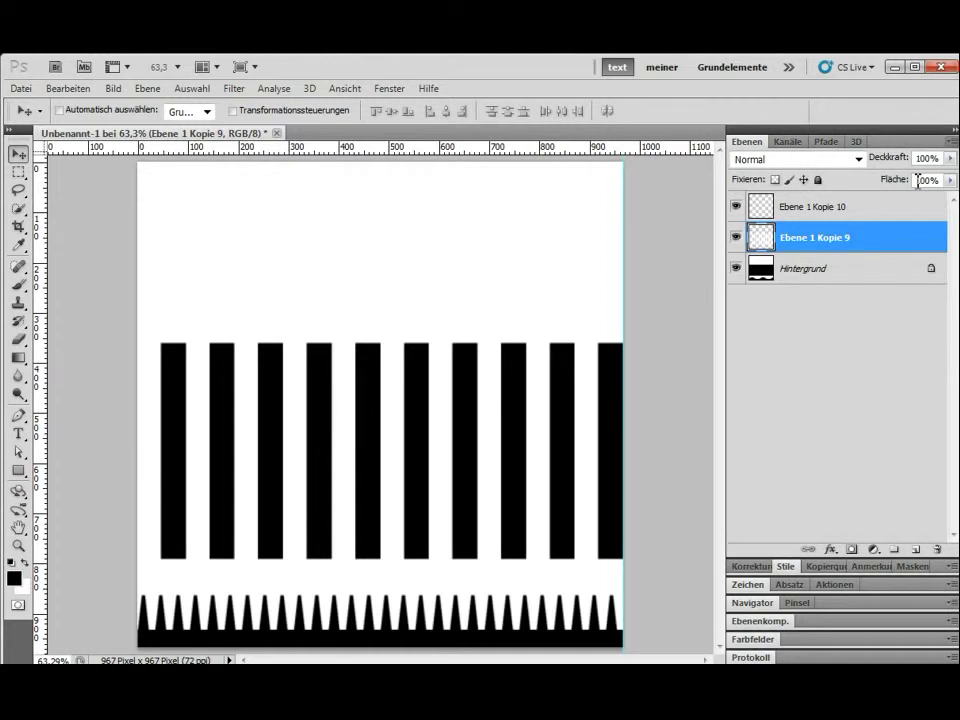
{"action": "left_click", "coordinate": [898, 210]}
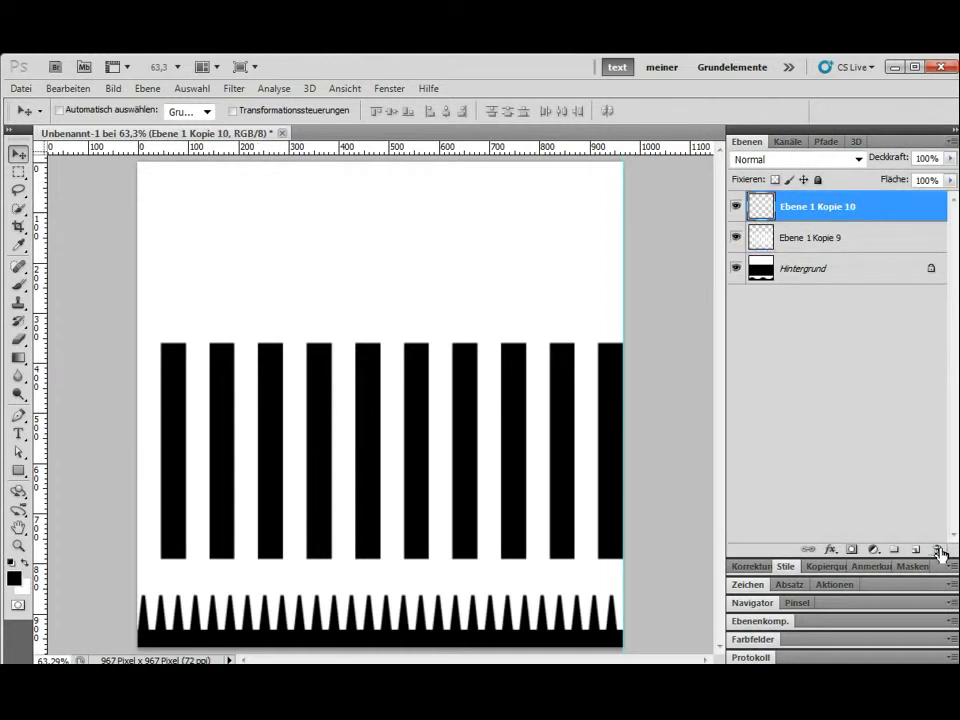
{"action": "left_click", "coordinate": [938, 550]}
Delete the leftover Ebene 1 Kopie 10 and stretch the merged strips upward
{"action": "left_click", "coordinate": [588, 304]}
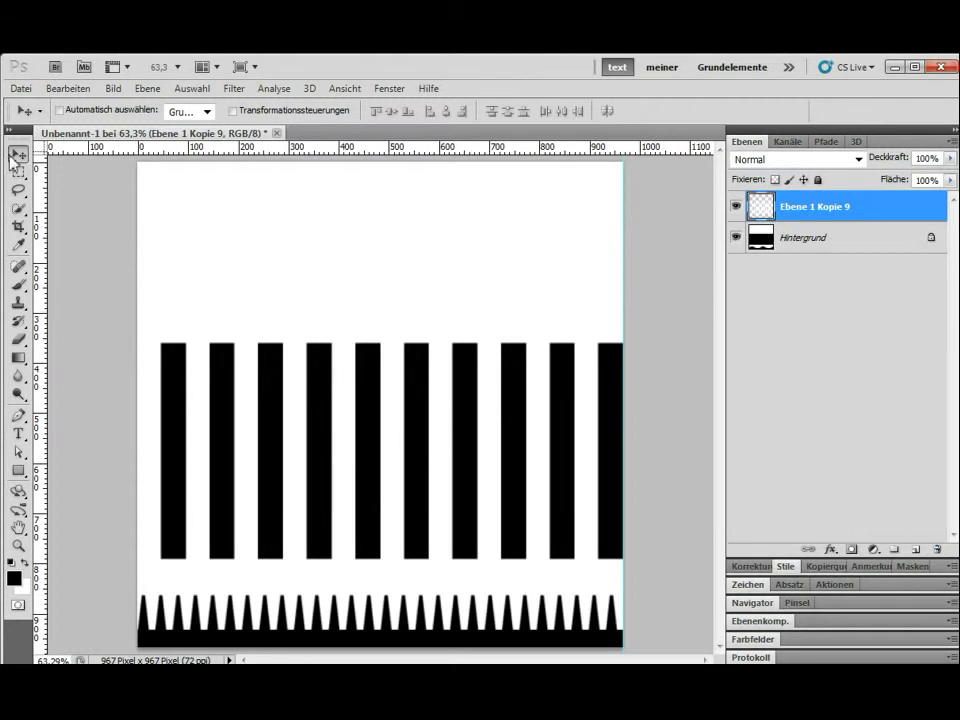
{"action": "left_click", "coordinate": [232, 110]}
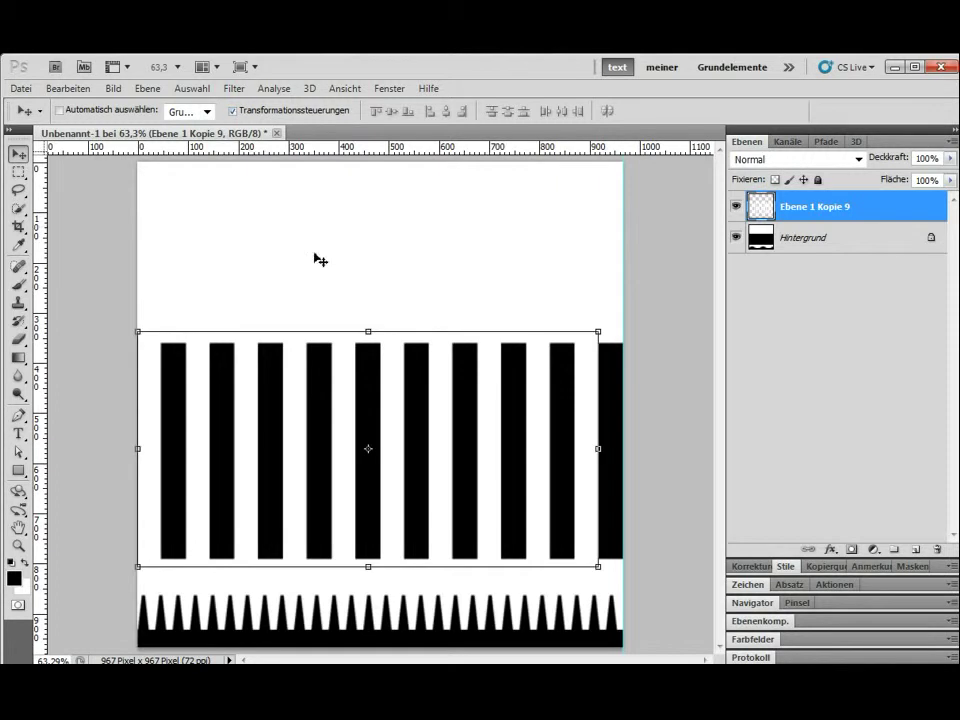
{"action": "mouse_move", "coordinate": [369, 332]}
{"action": "left_mouse_down"}
{"action": "mouse_move", "coordinate": [372, 191]}
{"action": "mouse_move", "coordinate": [372, 254]}
{"action": "mouse_move", "coordinate": [370, 225]}
{"action": "left_mouse_up"}
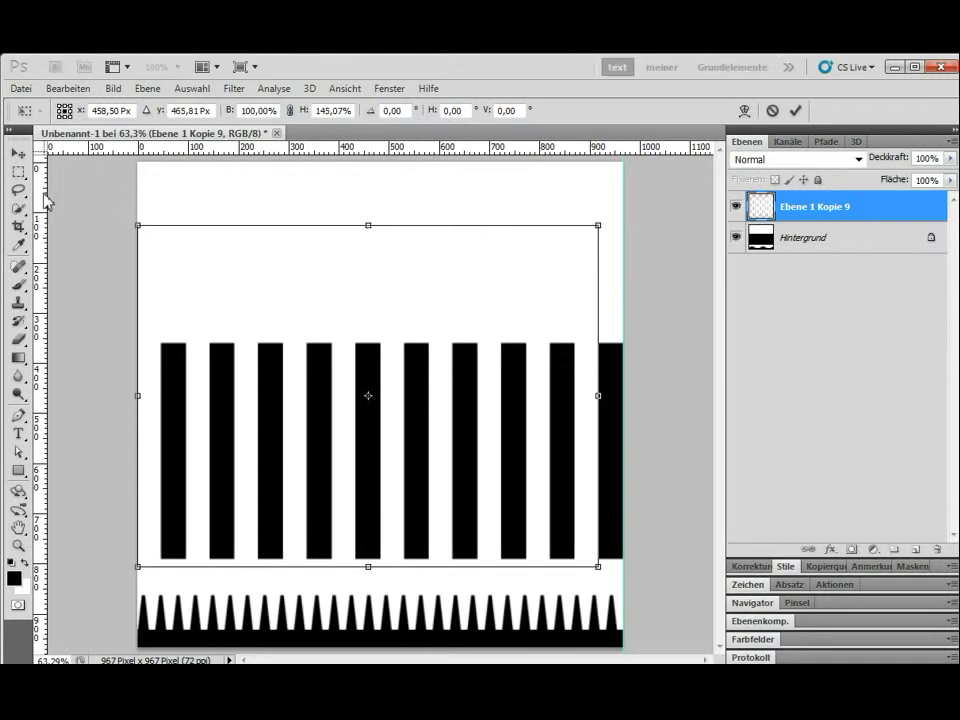
Apply the 145.07% stretch and select a horizontal band above the bars
{"action": "left_click", "coordinate": [18, 172]}
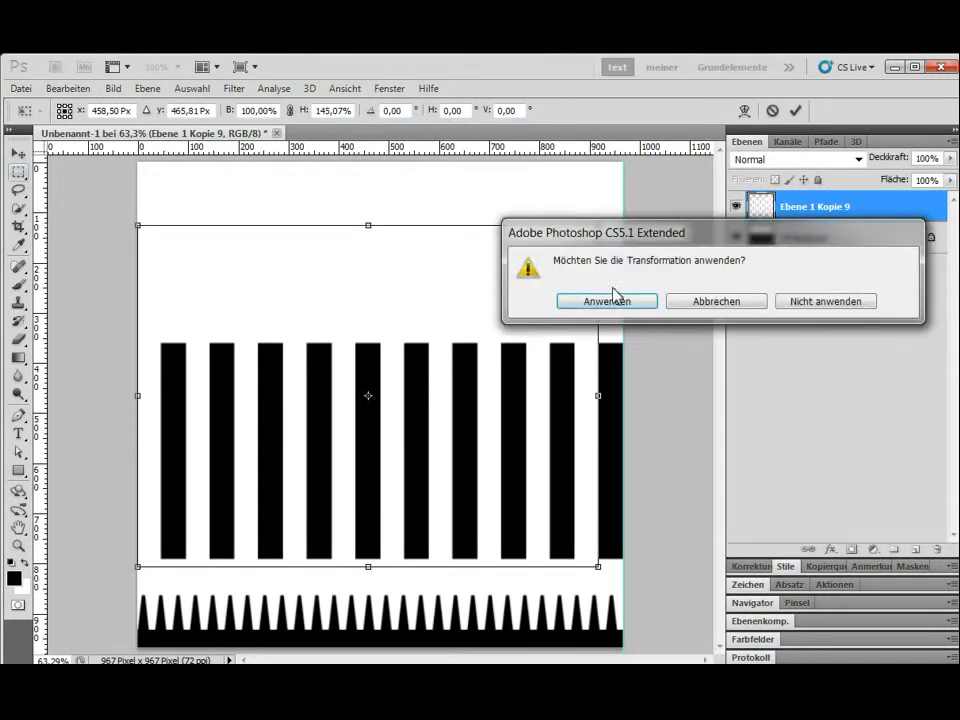
{"action": "left_click", "coordinate": [605, 301]}
{"action": "left_click_drag", "start_coordinate": [139, 242], "coordinate": [674, 282]}
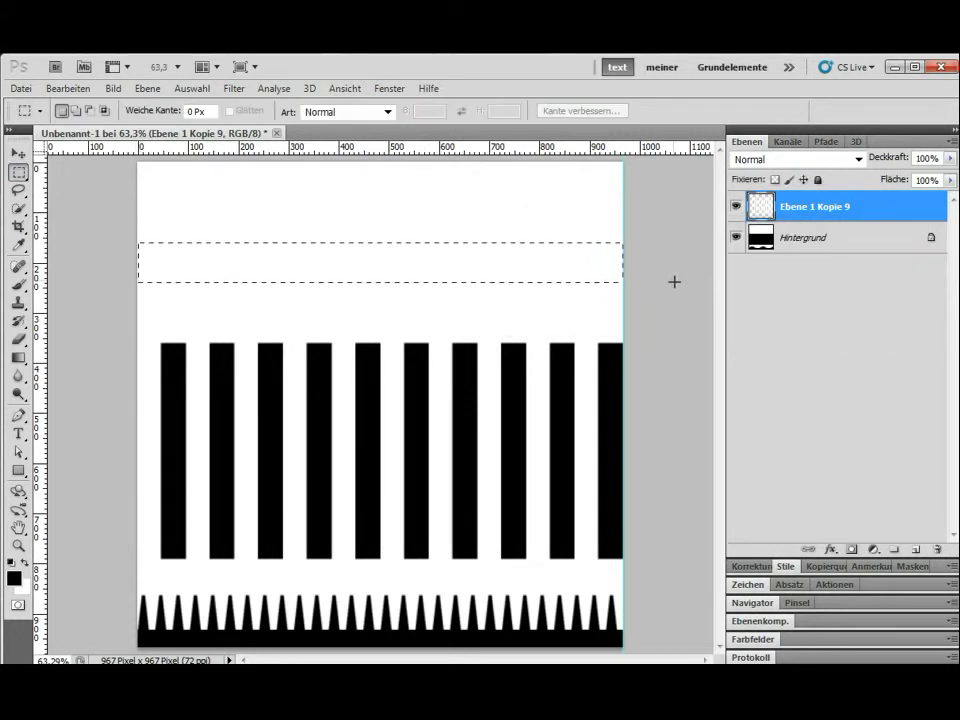
Fill the band above the bars with black on the Hintergrund layer
{"action": "left_click", "coordinate": [820, 239]}
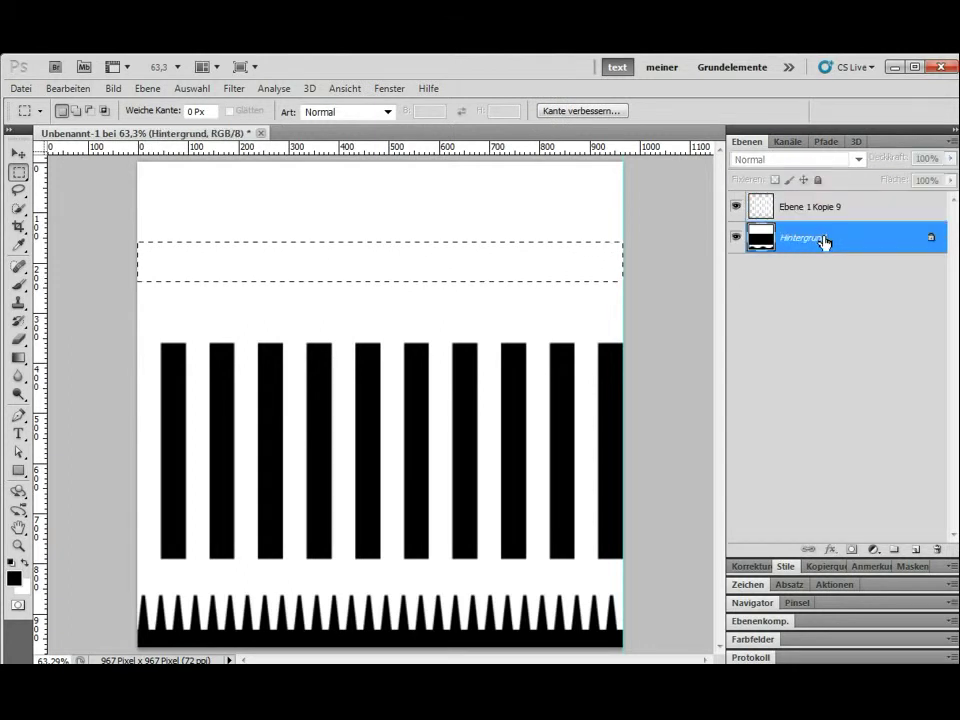
{"action": "key", "text": "Delete"}
{"action": "key", "text": "Return"}
{"action": "left_click", "coordinate": [326, 222]}
Fill a thin black strip along the top edge, then select the strip and background layers
{"action": "left_click_drag", "start_coordinate": [137, 161], "coordinate": [718, 175]}
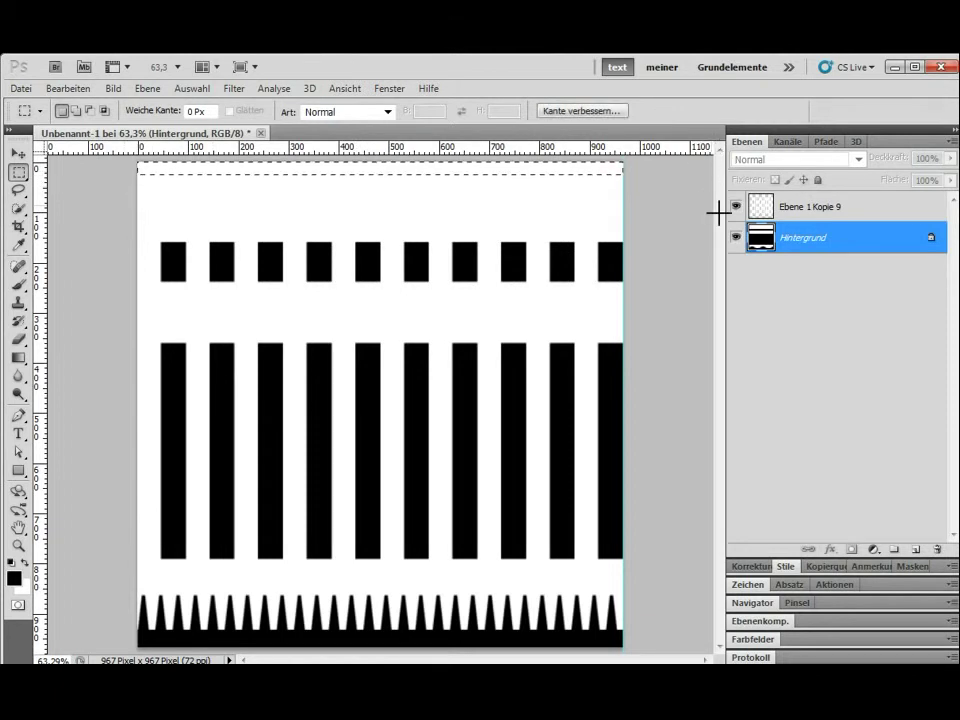
{"action": "key", "text": "Delete"}
{"action": "key", "text": "Return"}
{"action": "left_click", "coordinate": [274, 203]}
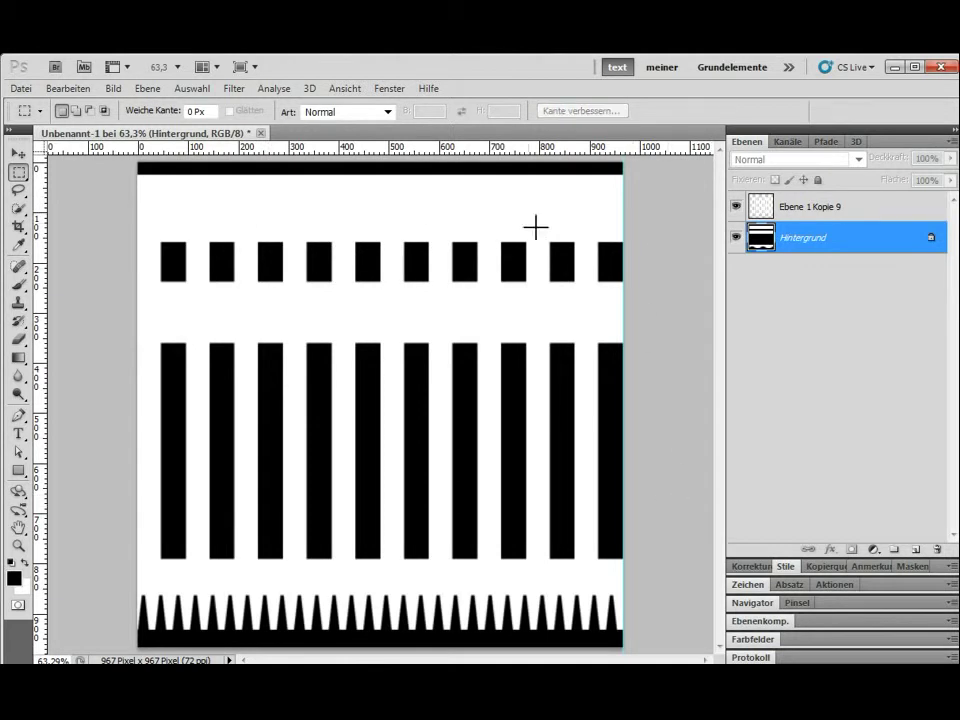
{"action": "left_click", "coordinate": [828, 212]}
{"action": "left_click", "coordinate": [827, 240], "text": "shift"}
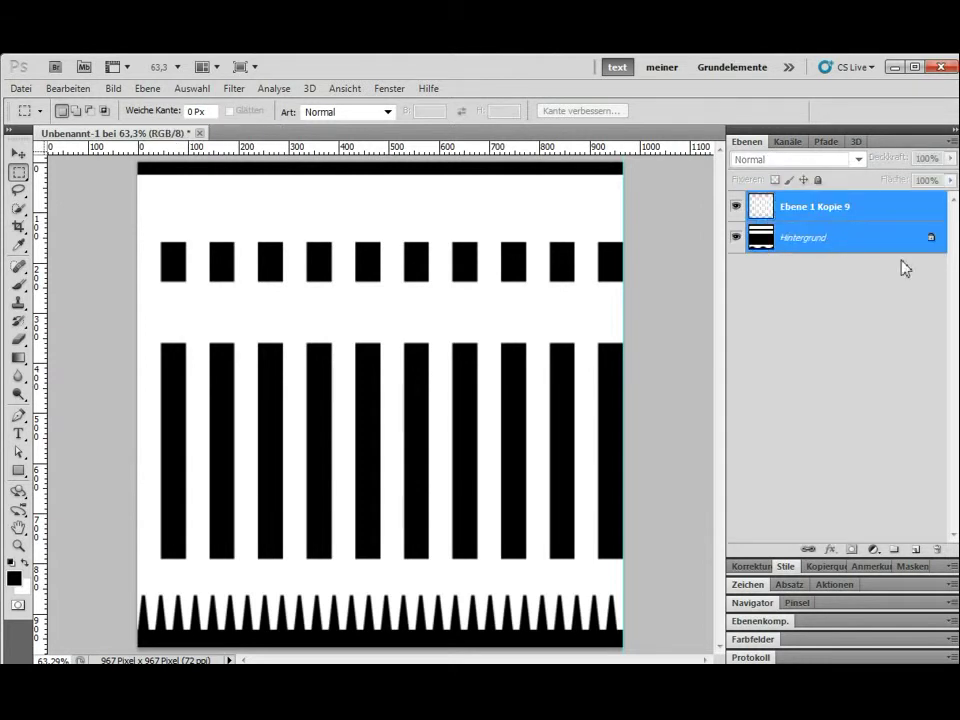
Flatten to a single Hintergrund layer, apply Polarkoordinaten to form the spoked gear, then show channels
{"action": "left_click", "coordinate": [954, 143]}
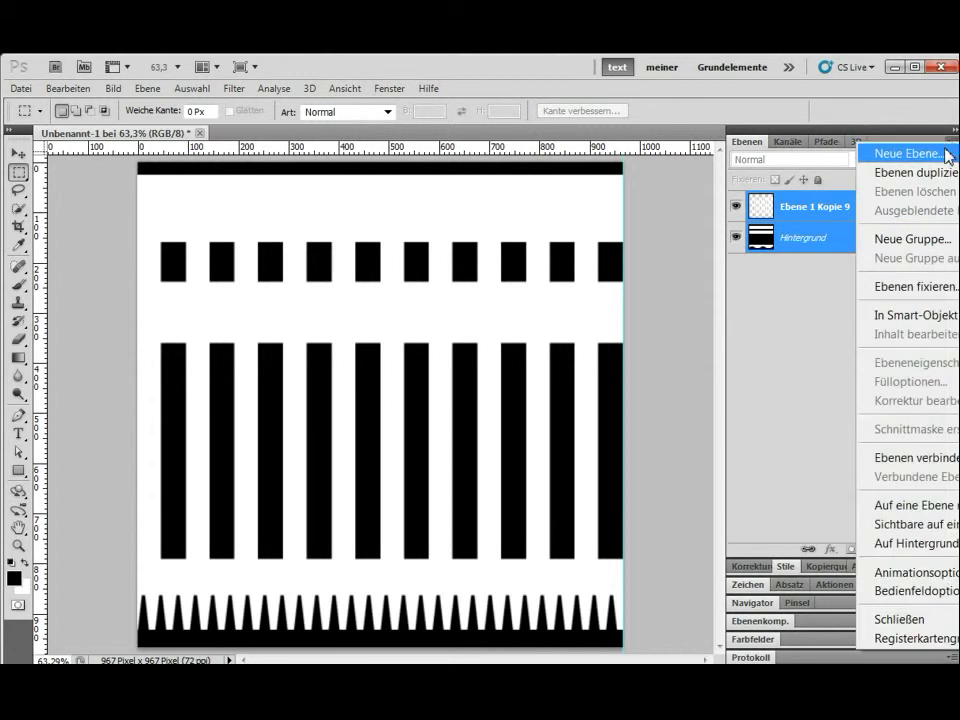
{"action": "left_click", "coordinate": [906, 505]}
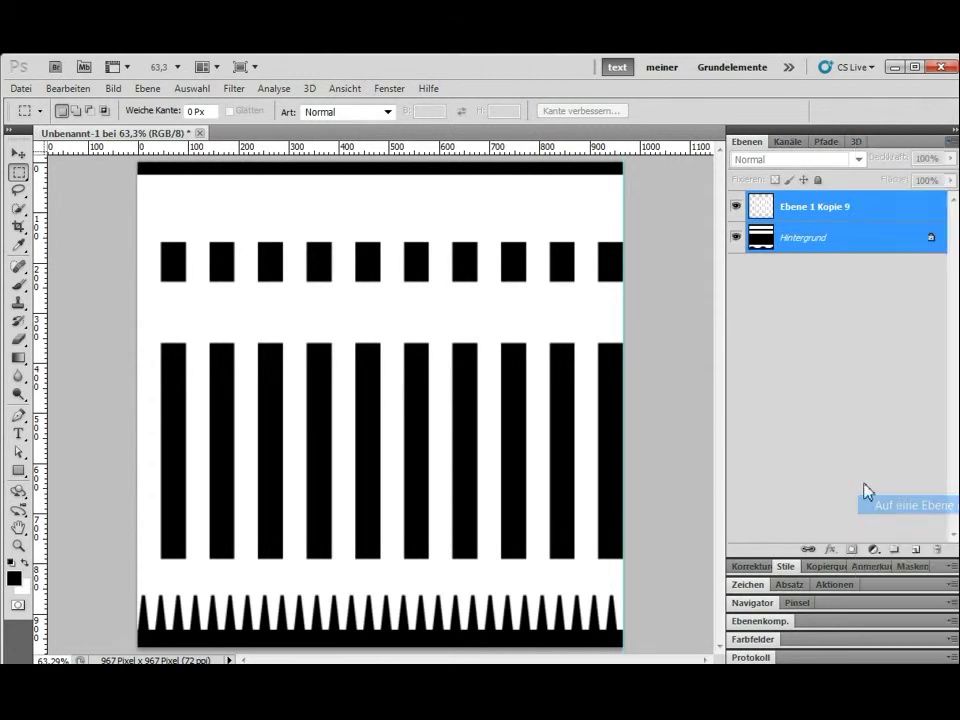
{"action": "left_click", "coordinate": [236, 89]}
{"action": "mouse_move", "coordinate": [314, 342]}
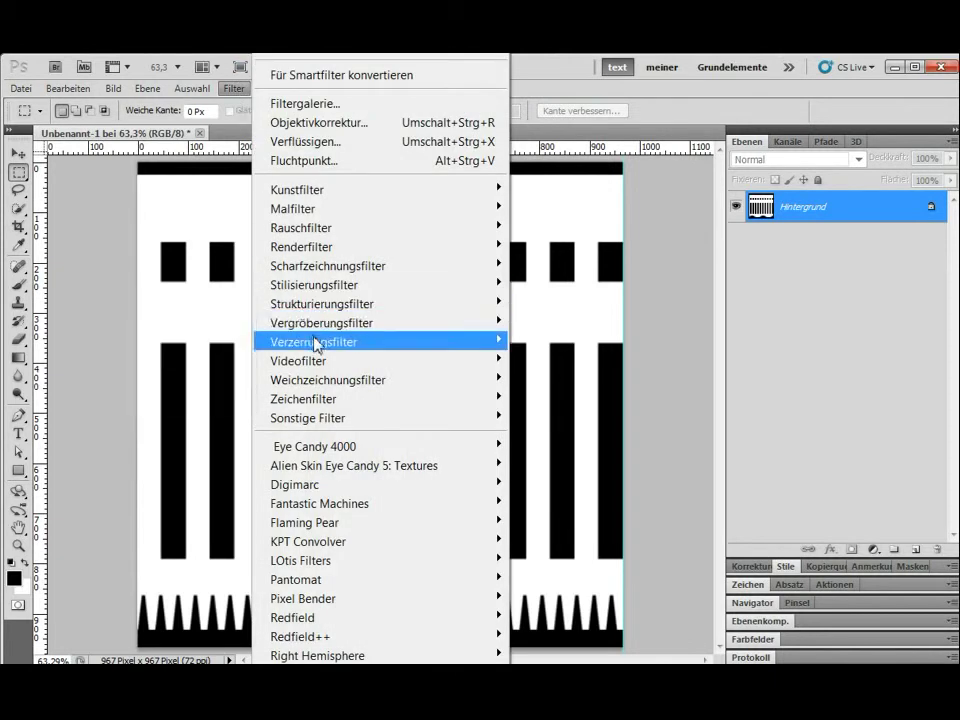
{"action": "left_click", "coordinate": [168, 417]}
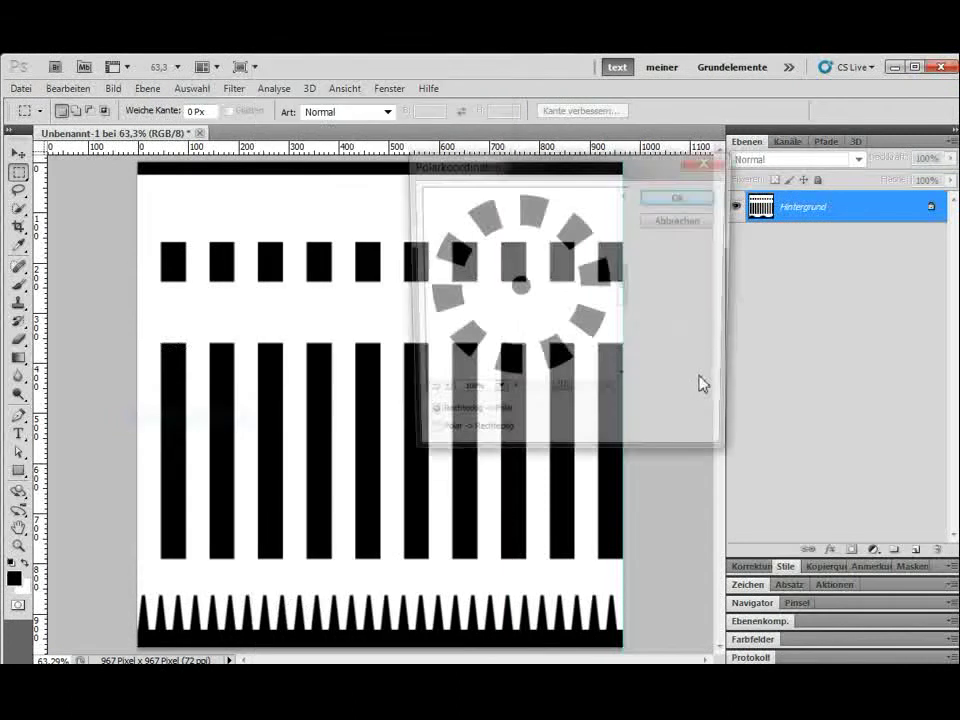
{"action": "left_click", "coordinate": [696, 198]}
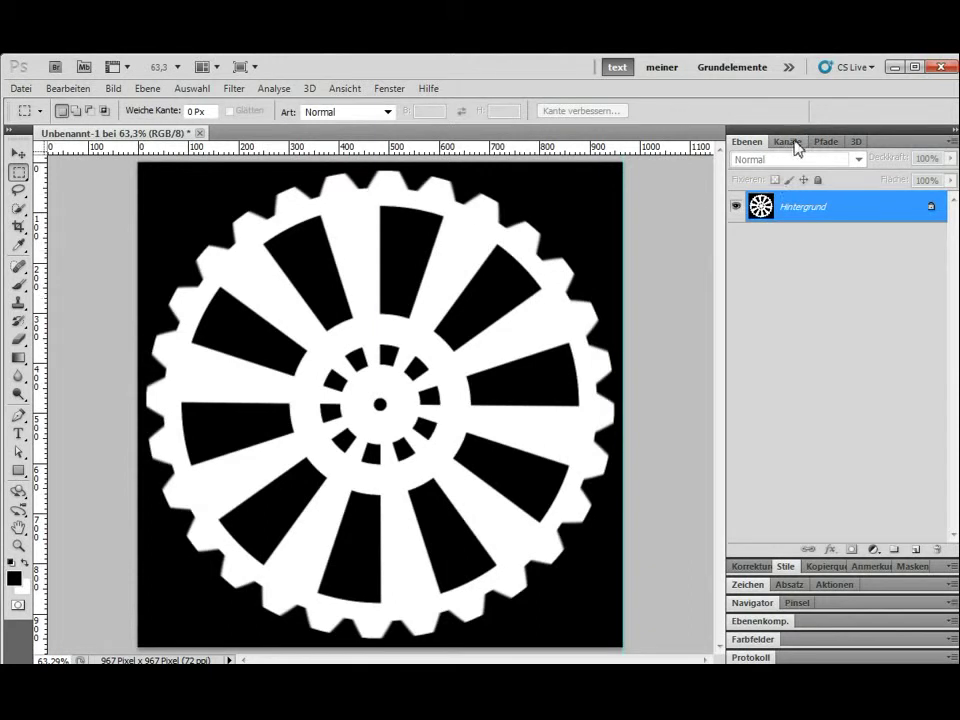
{"action": "left_click", "coordinate": [788, 143]}
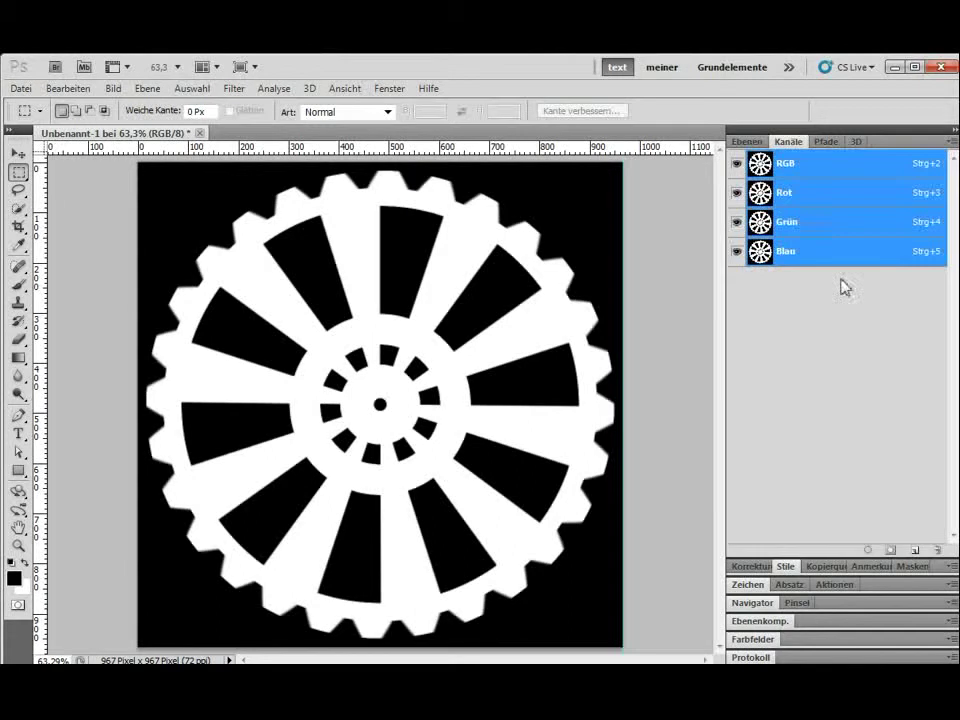
Load the white gear from the Blau channel as a selection
{"action": "left_click", "coordinate": [788, 253]}
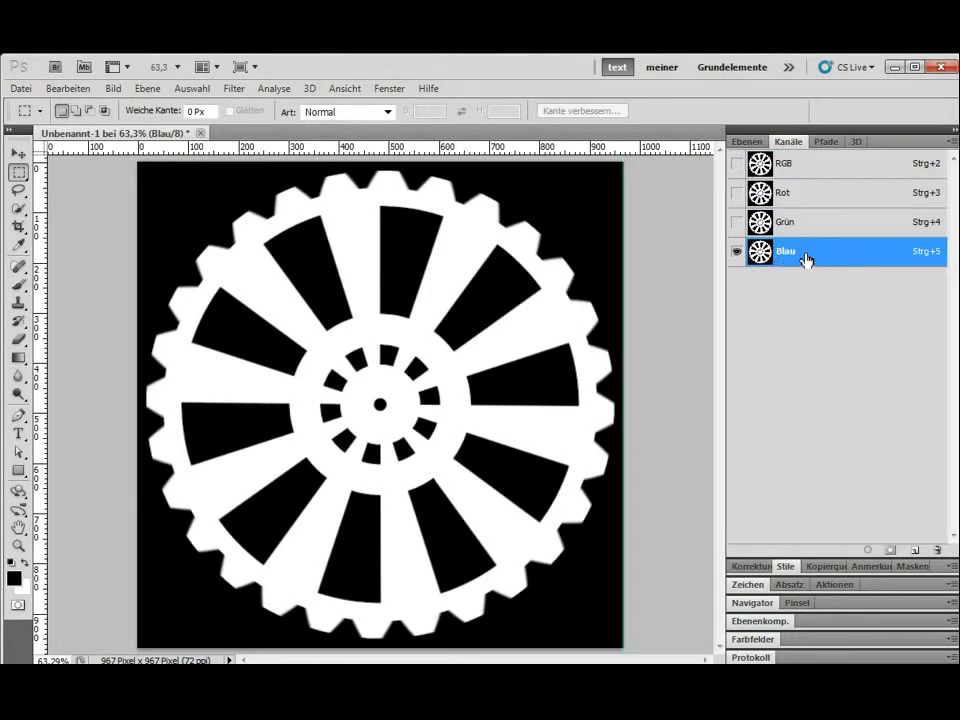
{"action": "left_click", "coordinate": [808, 172]}
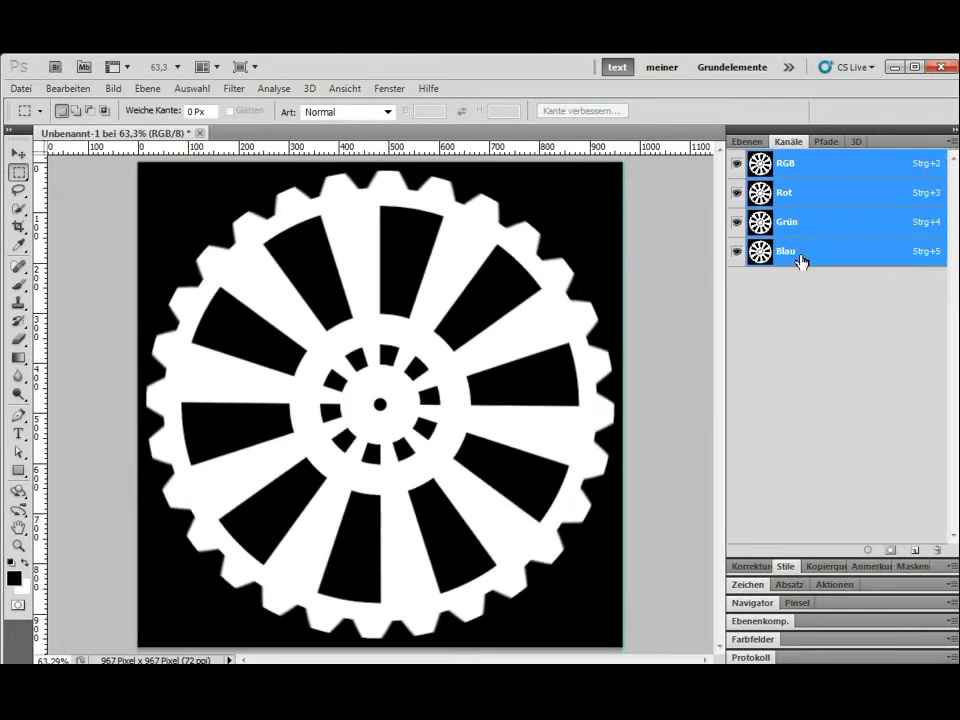
{"action": "left_click", "coordinate": [760, 252], "text": "ctrl"}
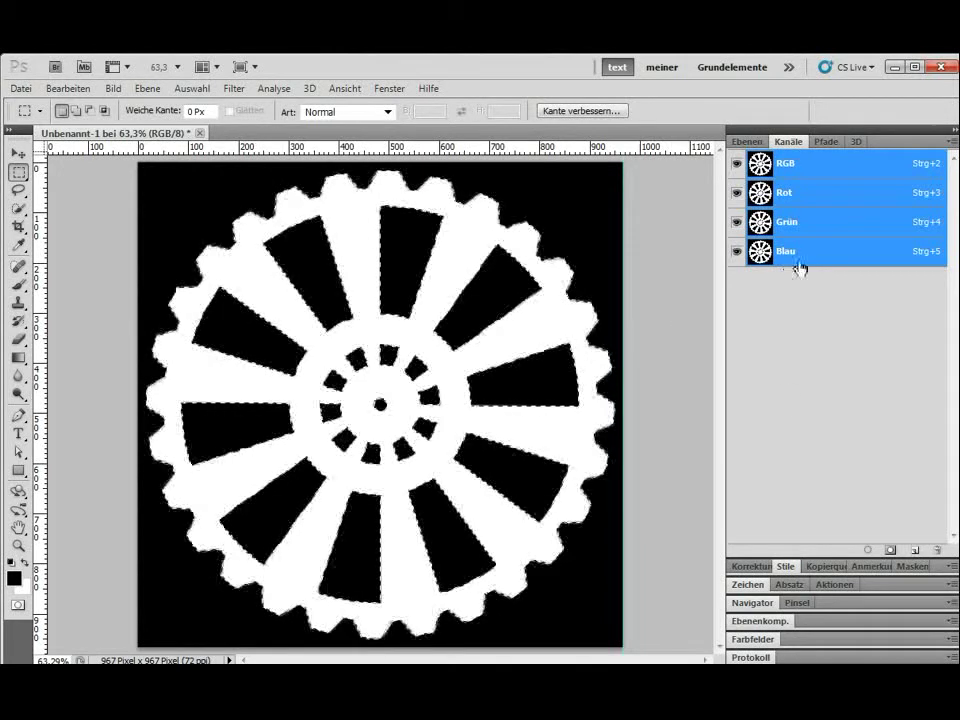
On a new layer Ebene 1, fill the gear selection with greyish-pink and deselect
{"action": "left_click", "coordinate": [750, 142]}
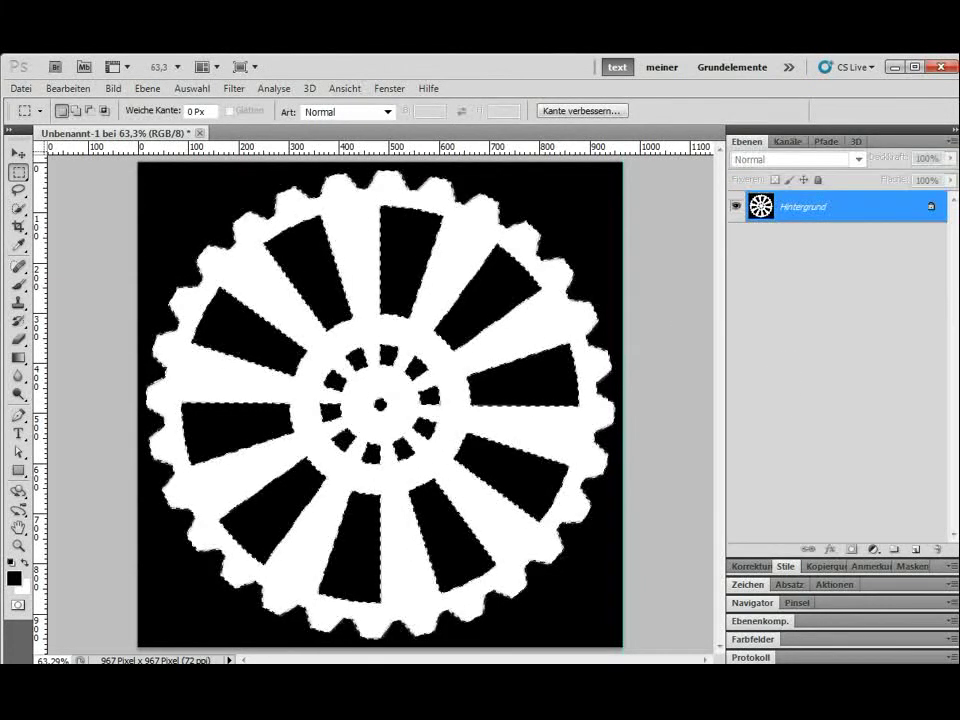
{"action": "left_click", "coordinate": [916, 551]}
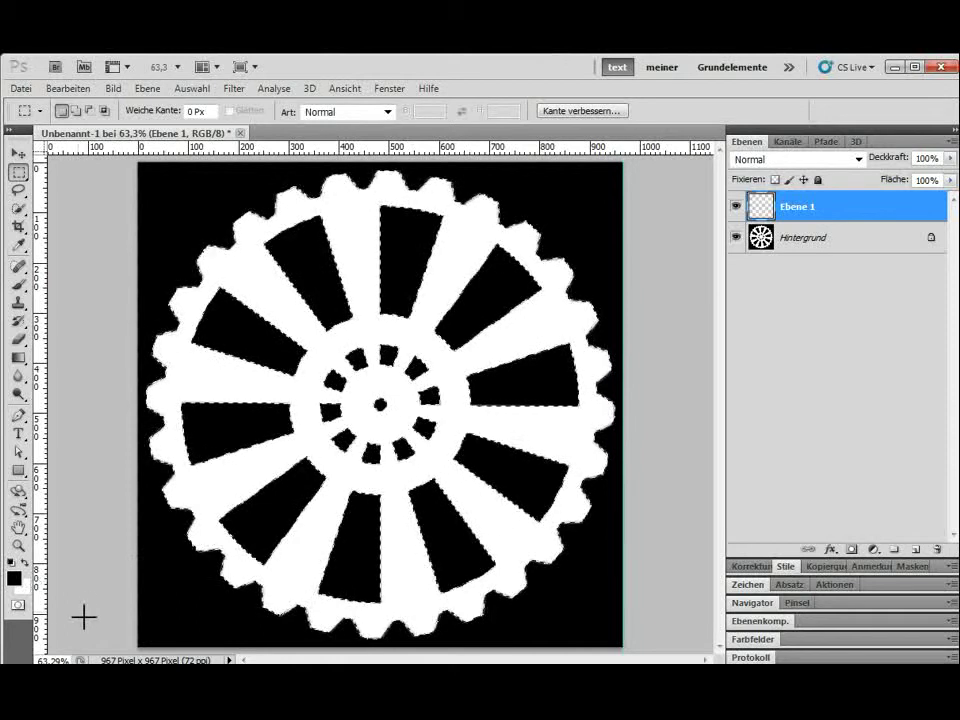
{"action": "left_click", "coordinate": [14, 578]}
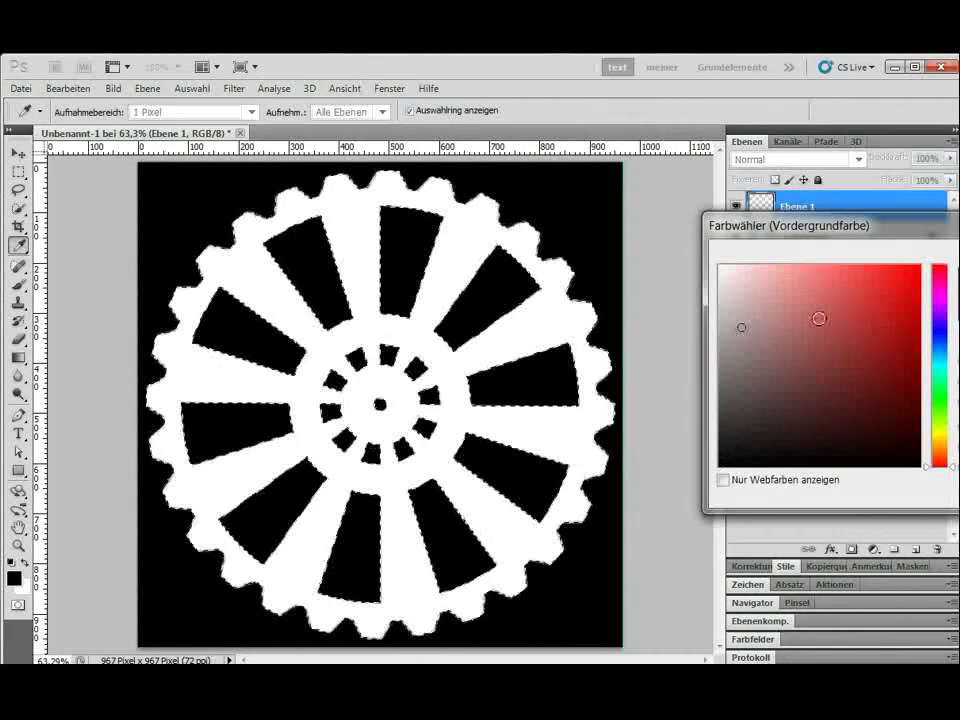
{"action": "key", "text": "Return"}
{"action": "key", "text": "m"}
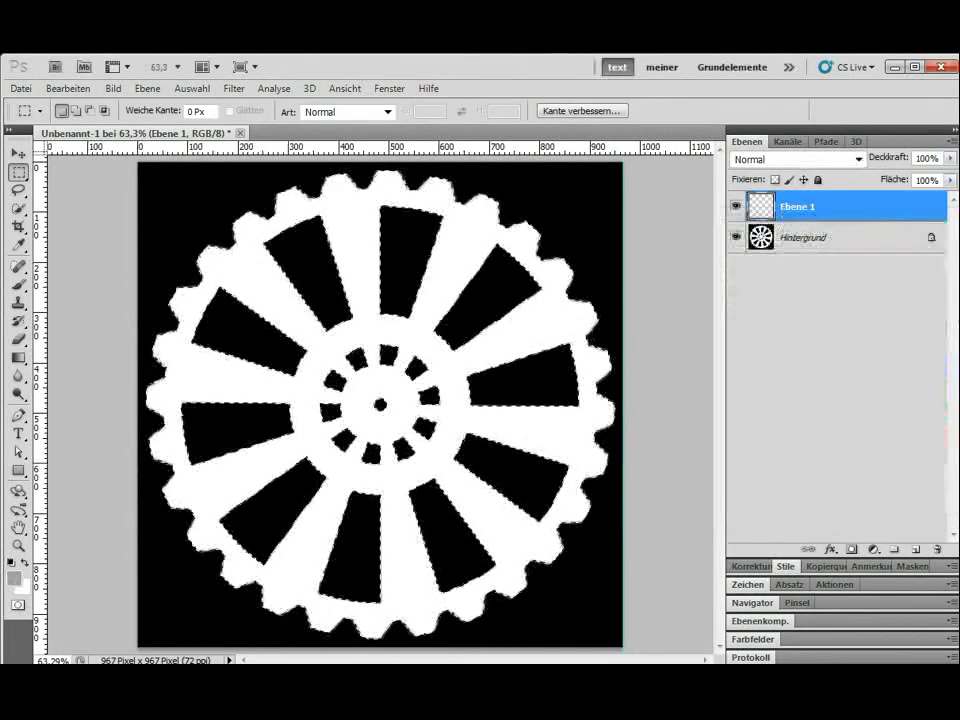
{"action": "key", "text": "alt+BackSpace"}
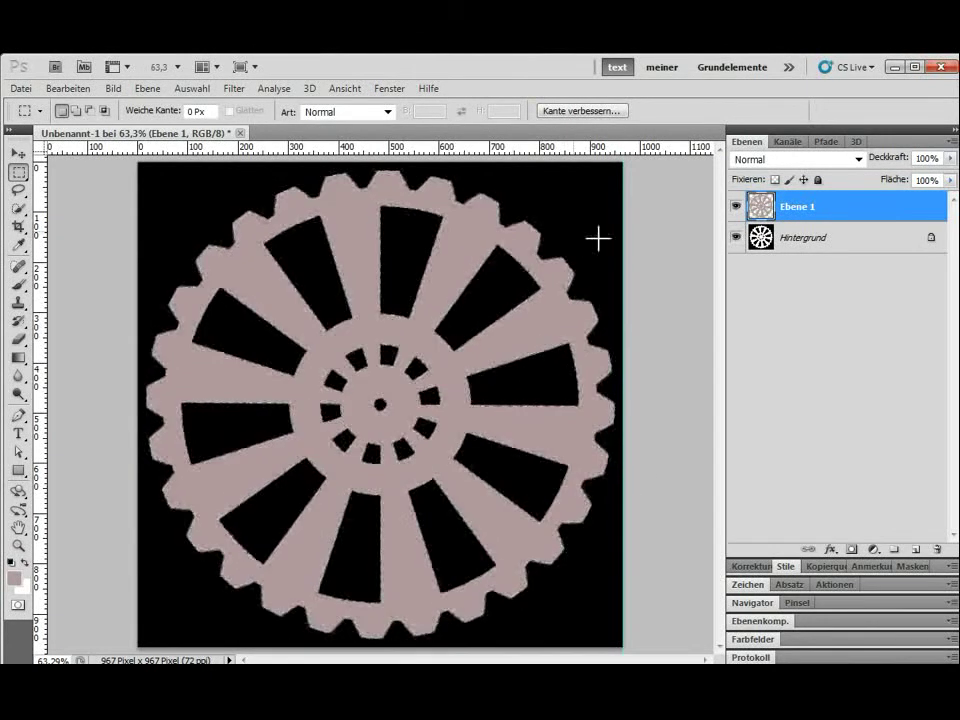
Give Ebene 1 a grey-brown Musterüberlagerung, Abgeflachte Kante und Relief, and a Schlagschatten
{"action": "left_click", "coordinate": [800, 240]}
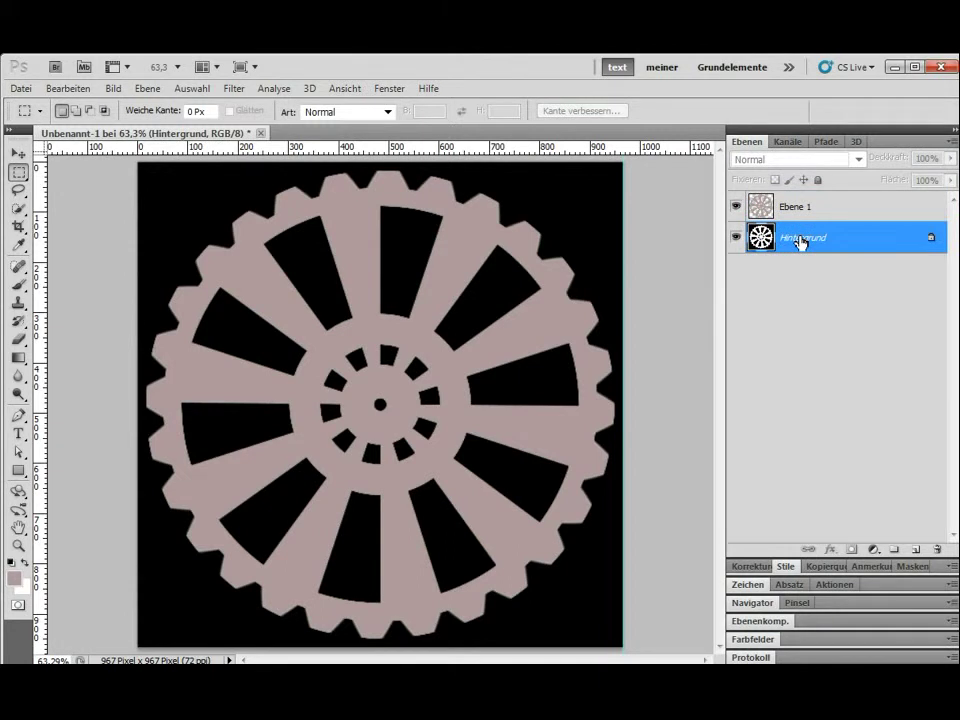
{"action": "left_click", "coordinate": [758, 205]}
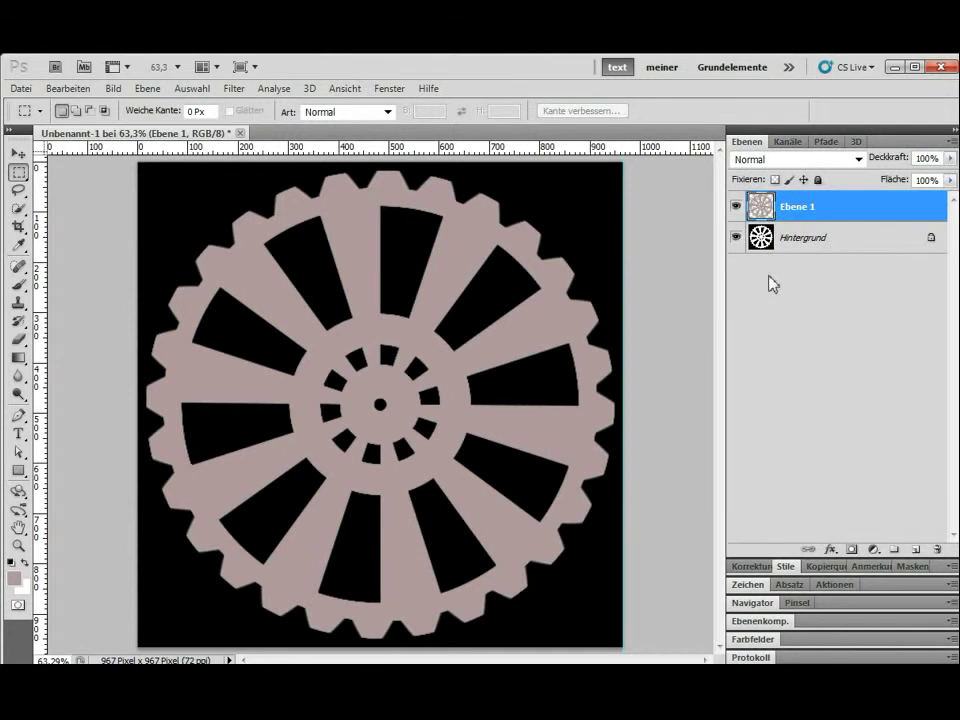
{"action": "left_click", "coordinate": [832, 550]}
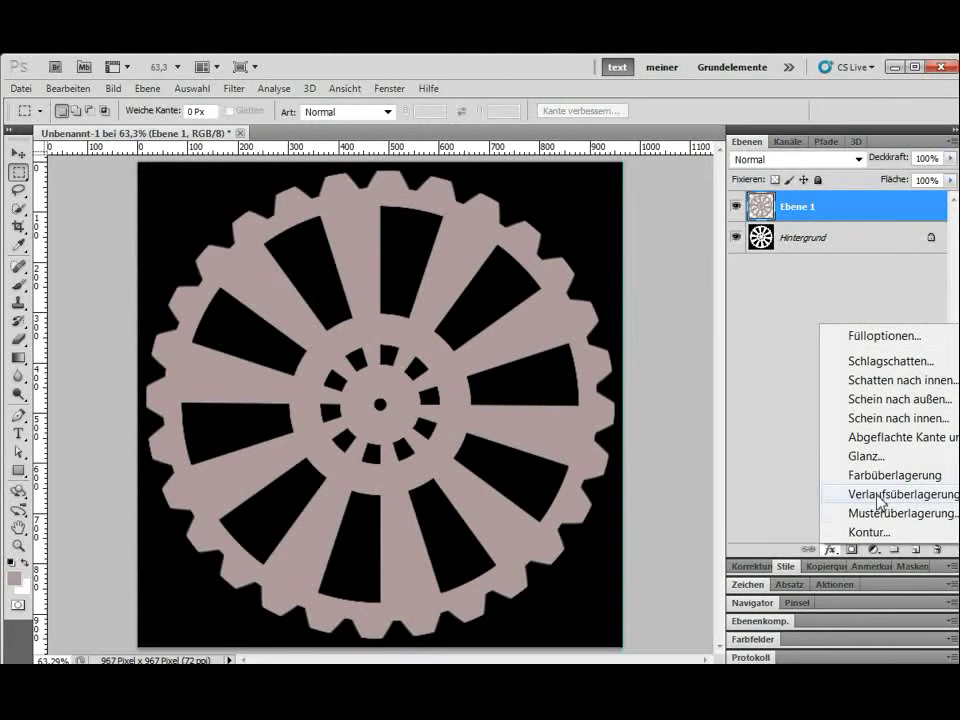
{"action": "left_click", "coordinate": [881, 513]}
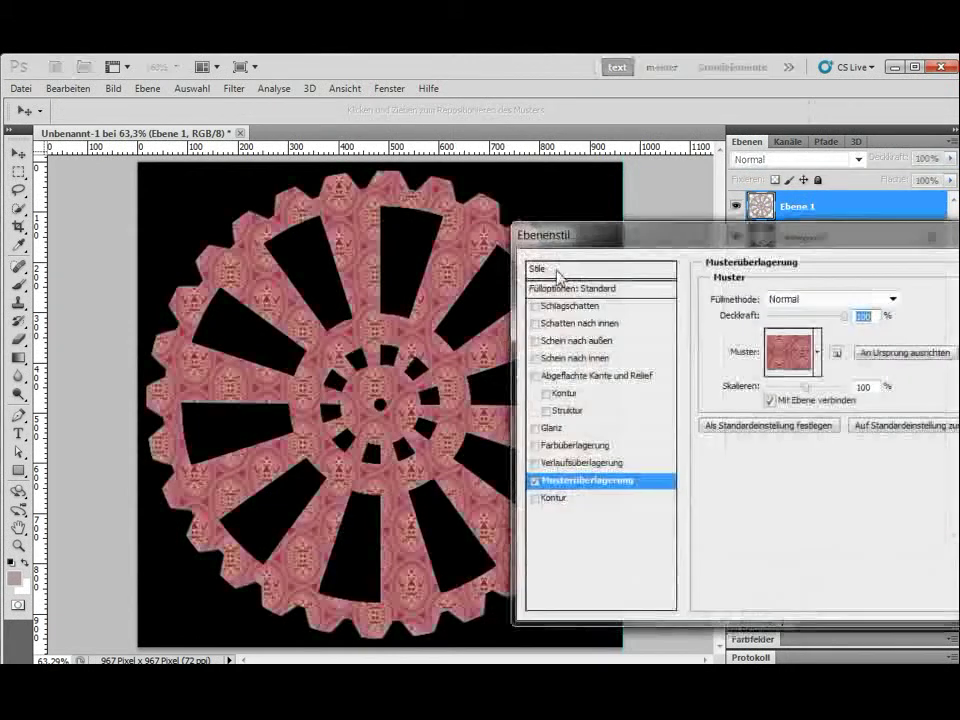
{"action": "left_click", "coordinate": [817, 352]}
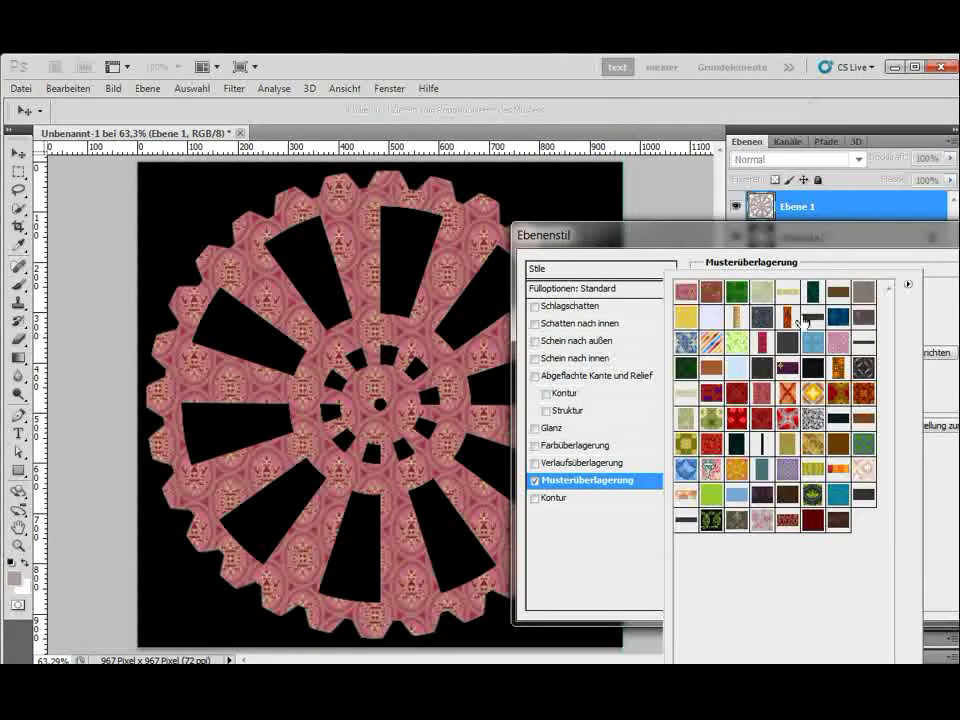
{"action": "left_click", "coordinate": [862, 295]}
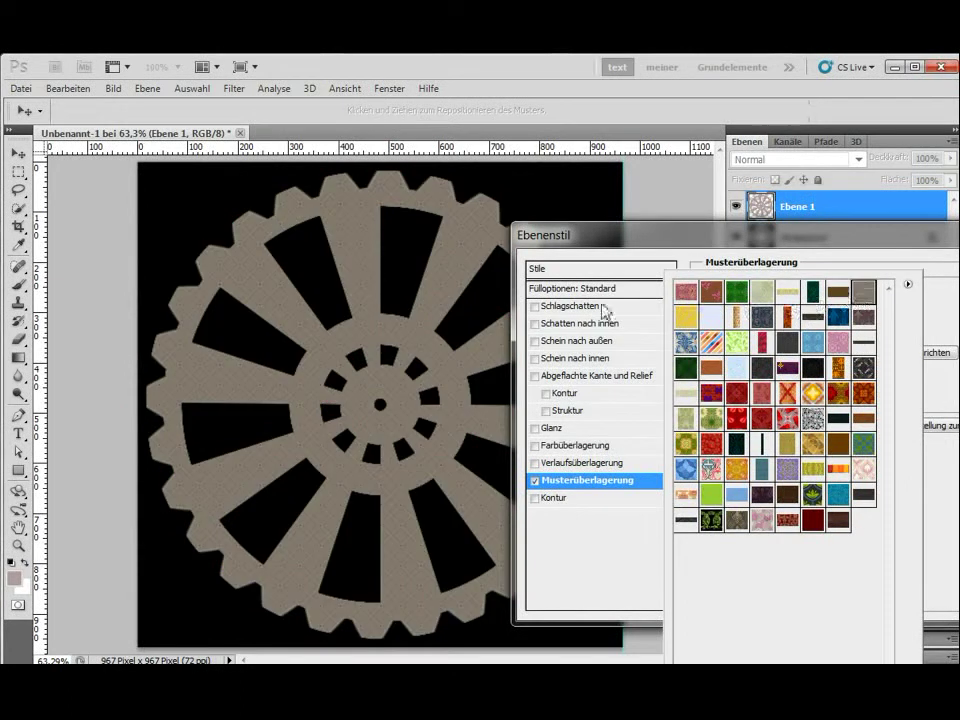
{"action": "left_click", "coordinate": [575, 376]}
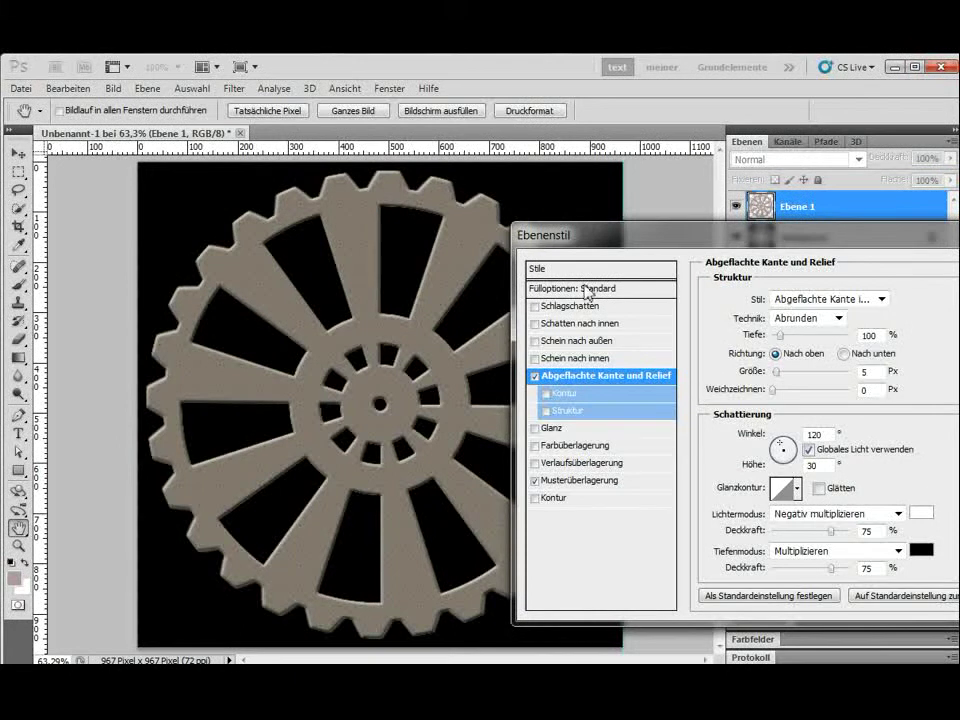
{"action": "left_click", "coordinate": [562, 306]}
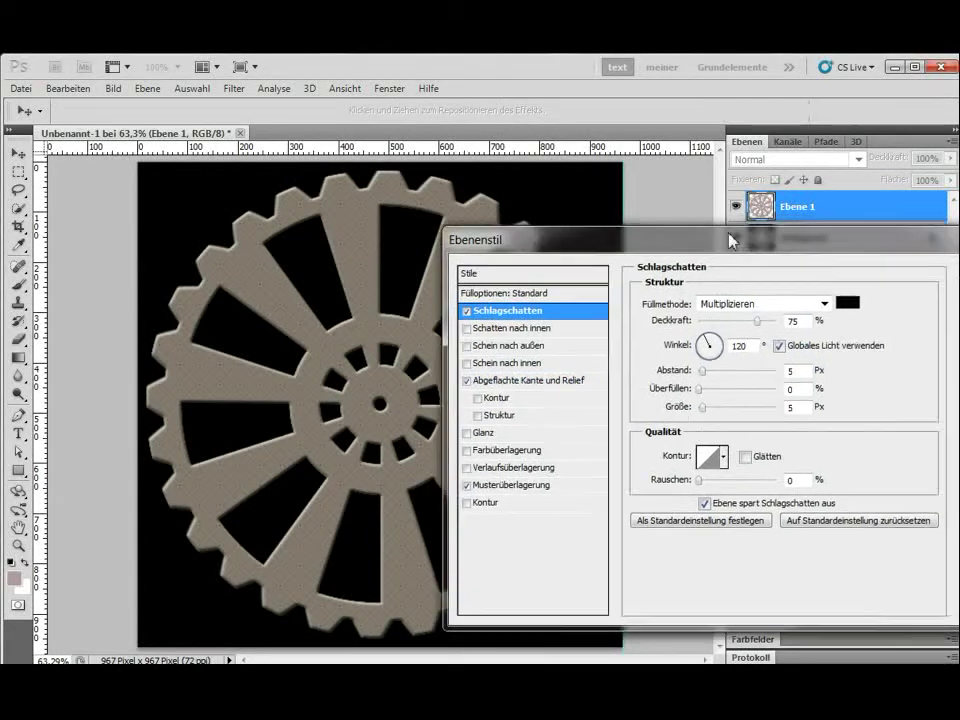
{"action": "left_click_drag", "start_coordinate": [944, 240], "coordinate": [528, 227]}
{"action": "left_click", "coordinate": [655, 259]}
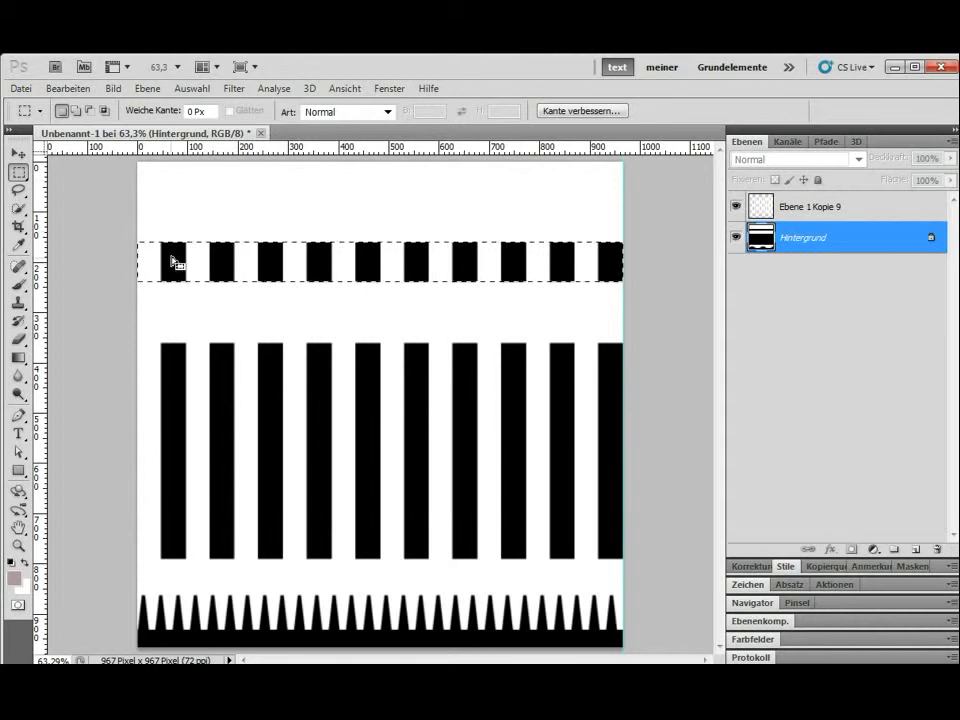
Marquee-select a full-width rectangle over the stripes and show the Kanäle panel
{"action": "left_click", "coordinate": [132, 249]}
{"action": "left_click_drag", "start_coordinate": [111, 211], "coordinate": [455, 483]}
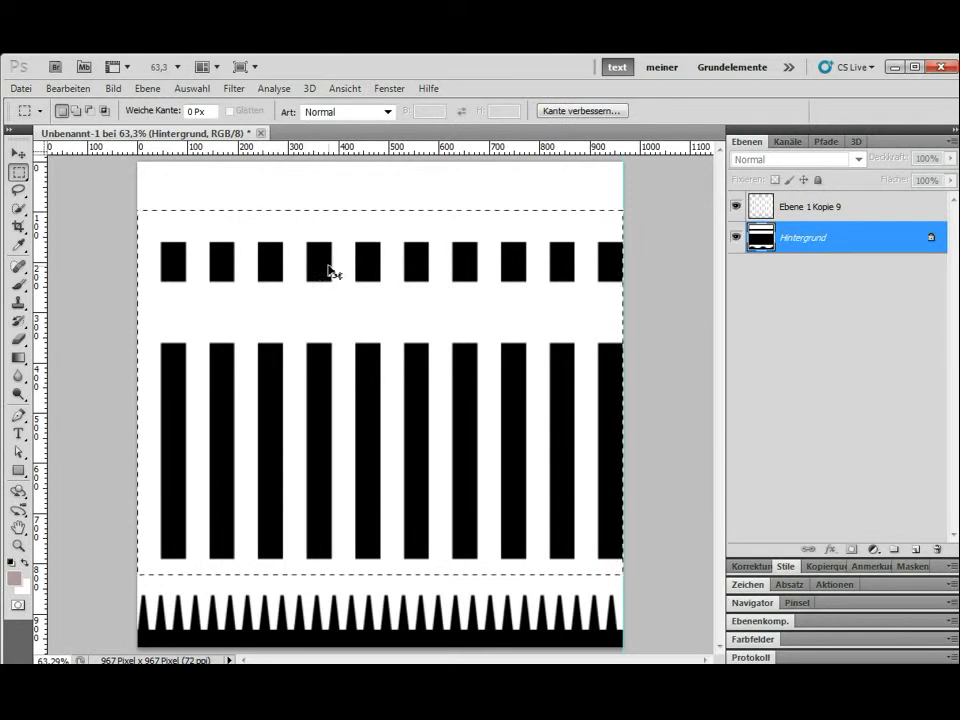
{"action": "left_click", "coordinate": [789, 142]}
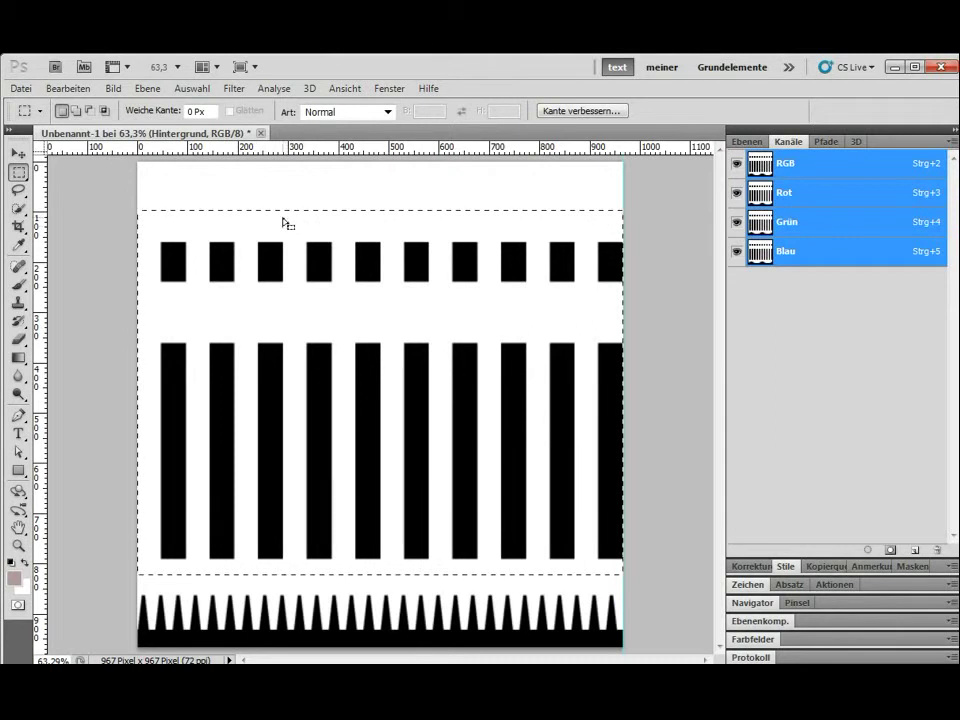
Marquee-select a full-width band down through the stripes, then clear the selection
{"action": "left_click", "coordinate": [138, 210]}
{"action": "left_click_drag", "start_coordinate": [218, 328], "coordinate": [745, 546]}
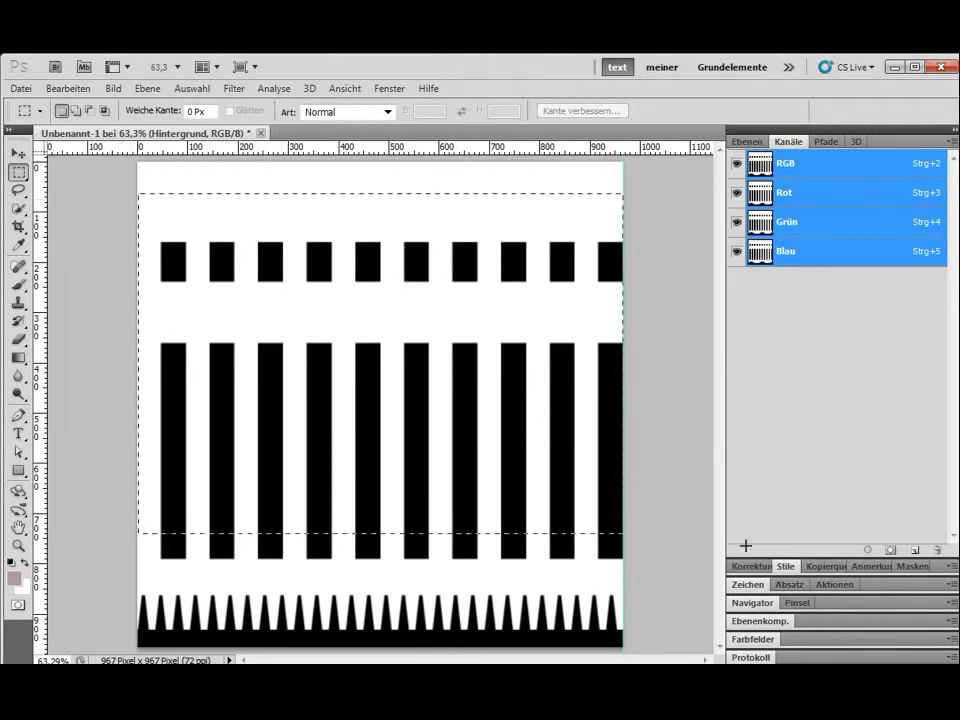
{"action": "left_click_drag", "start_coordinate": [635, 582], "coordinate": [635, 582]}
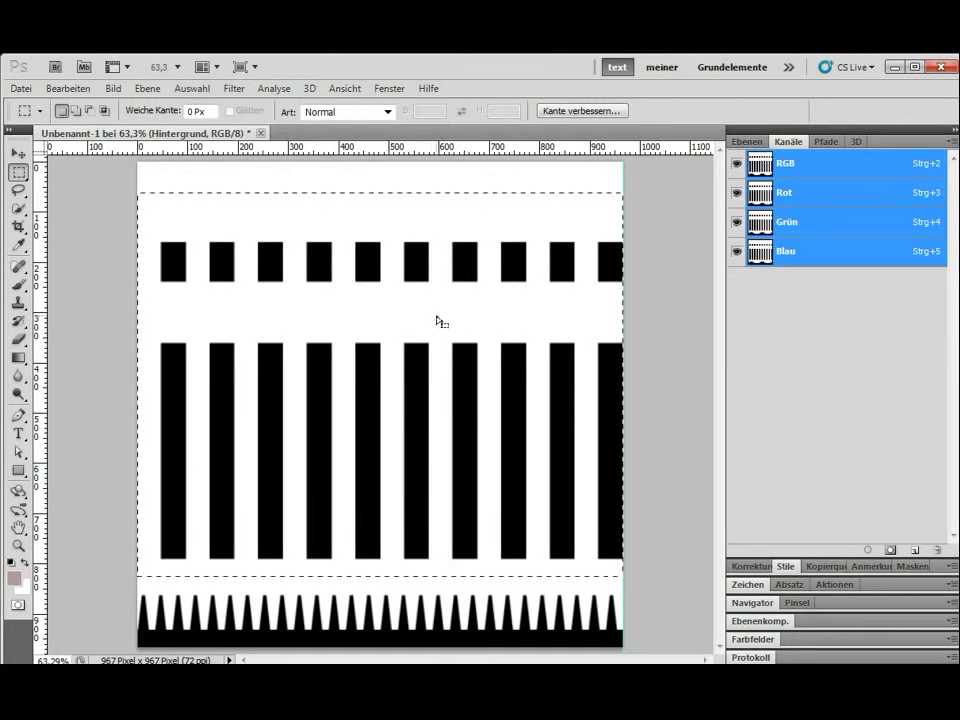
{"action": "left_click", "coordinate": [469, 297]}
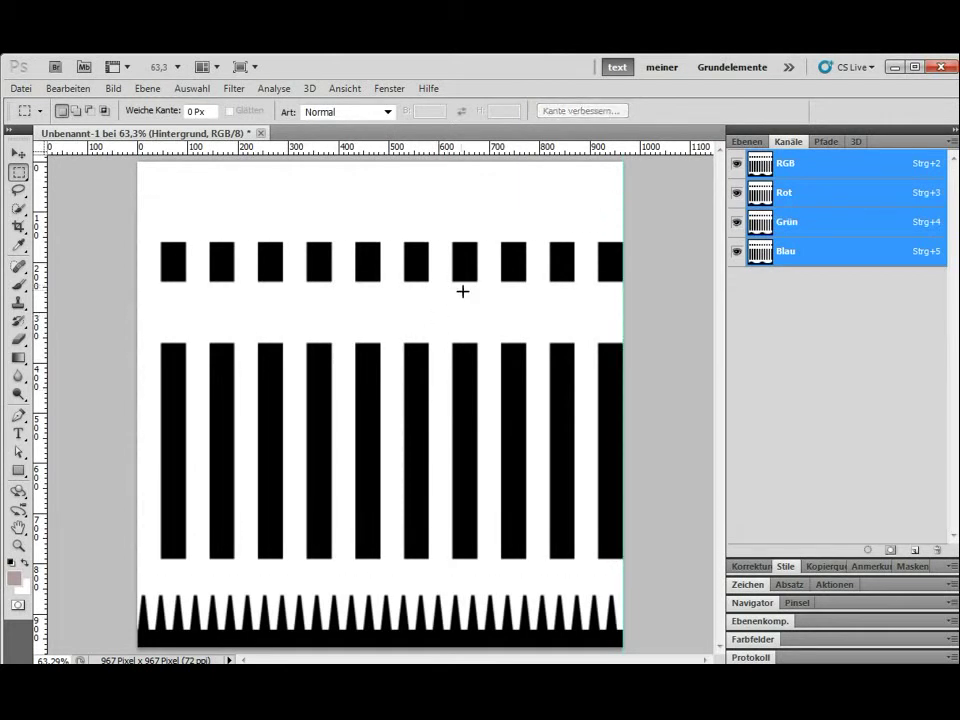
Create an Alpha 1 channel holding black stripe bands on white, then return to layers
{"action": "left_click", "coordinate": [840, 262]}
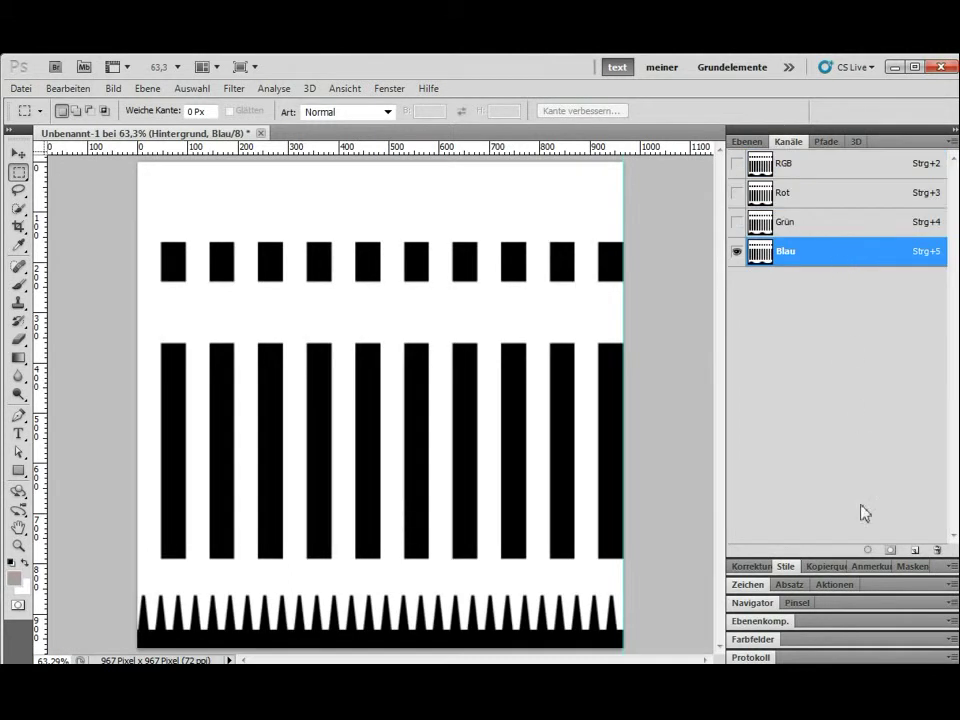
{"action": "left_click", "coordinate": [912, 551]}
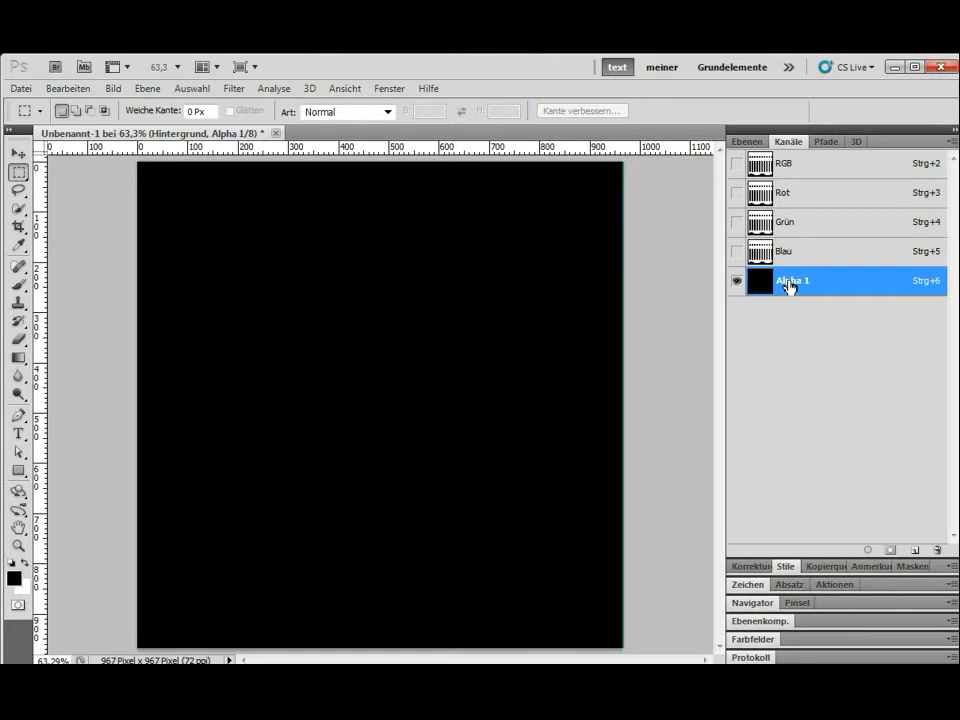
{"action": "key", "text": "ctrl+i"}
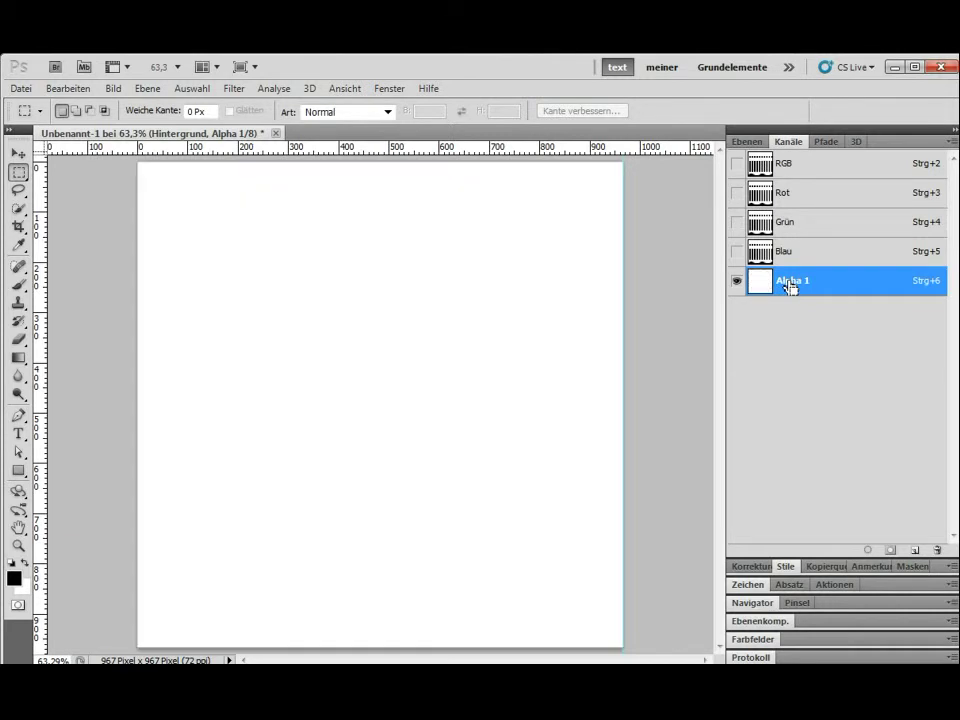
{"action": "key", "text": "ctrl+v"}
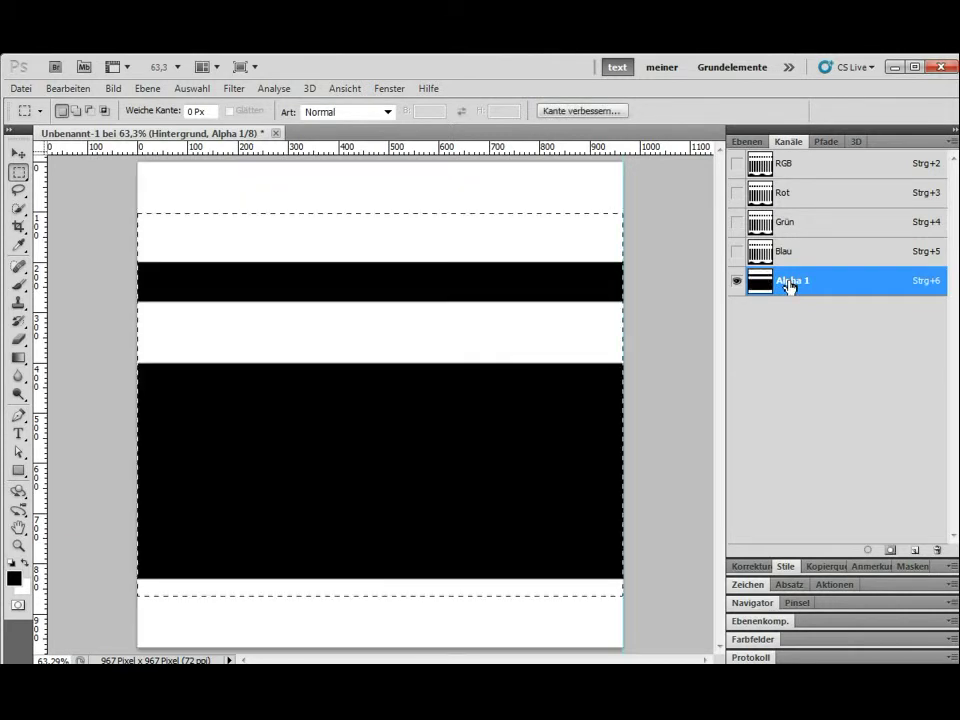
{"action": "left_click", "coordinate": [746, 141]}
Add a new empty layer Ebene 1 above Ebene 1 Kopie 9 and reselect the stripes layer
{"action": "left_click", "coordinate": [820, 206]}
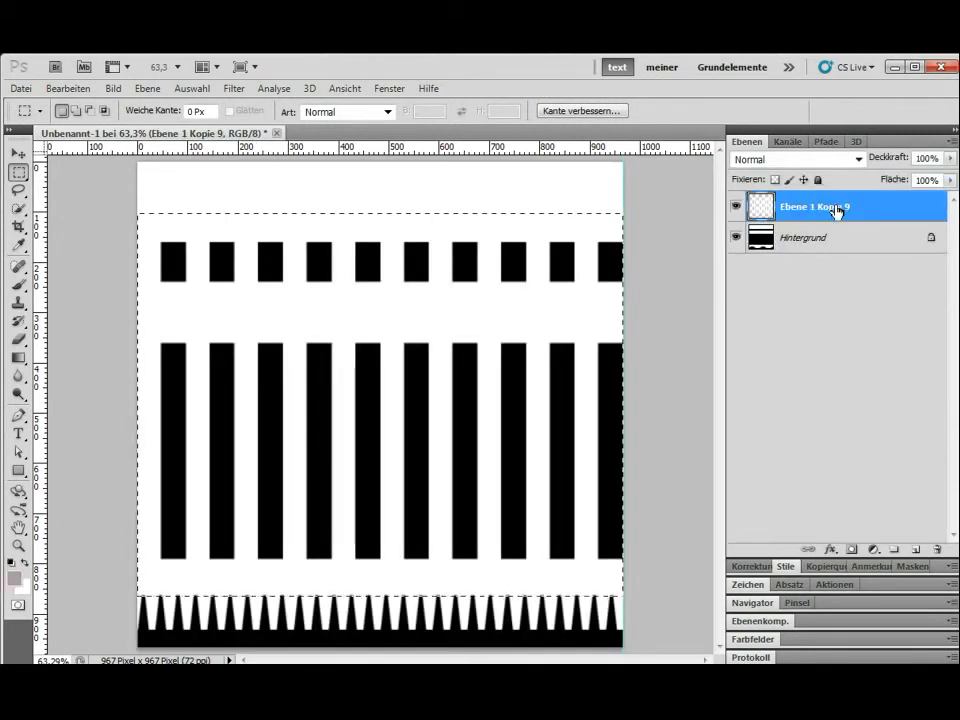
{"action": "left_click", "coordinate": [602, 223]}
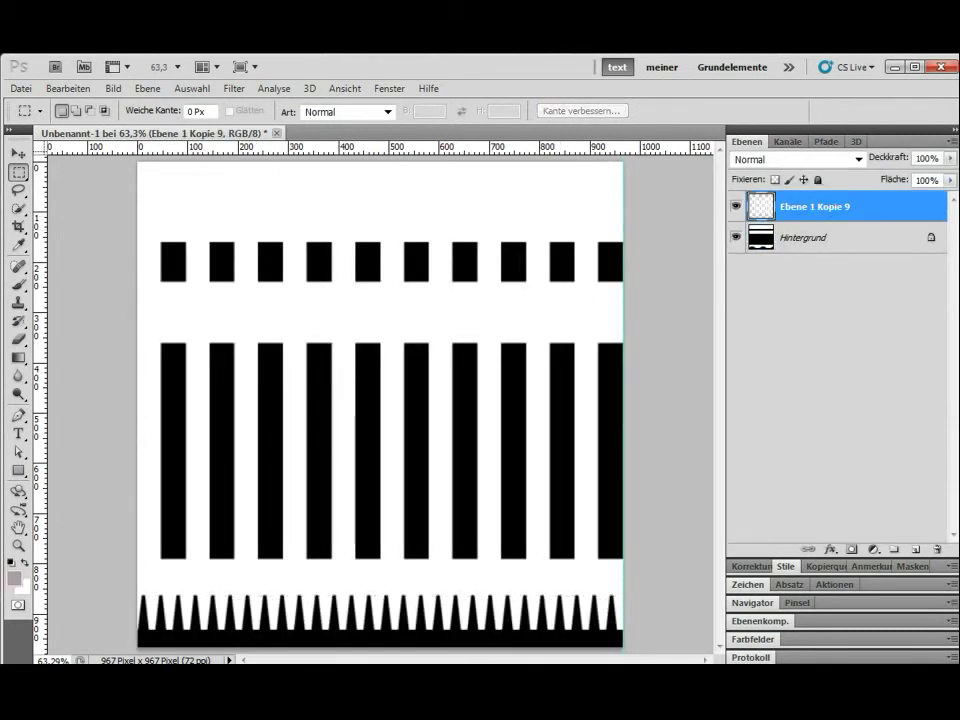
{"action": "left_click", "coordinate": [918, 550]}
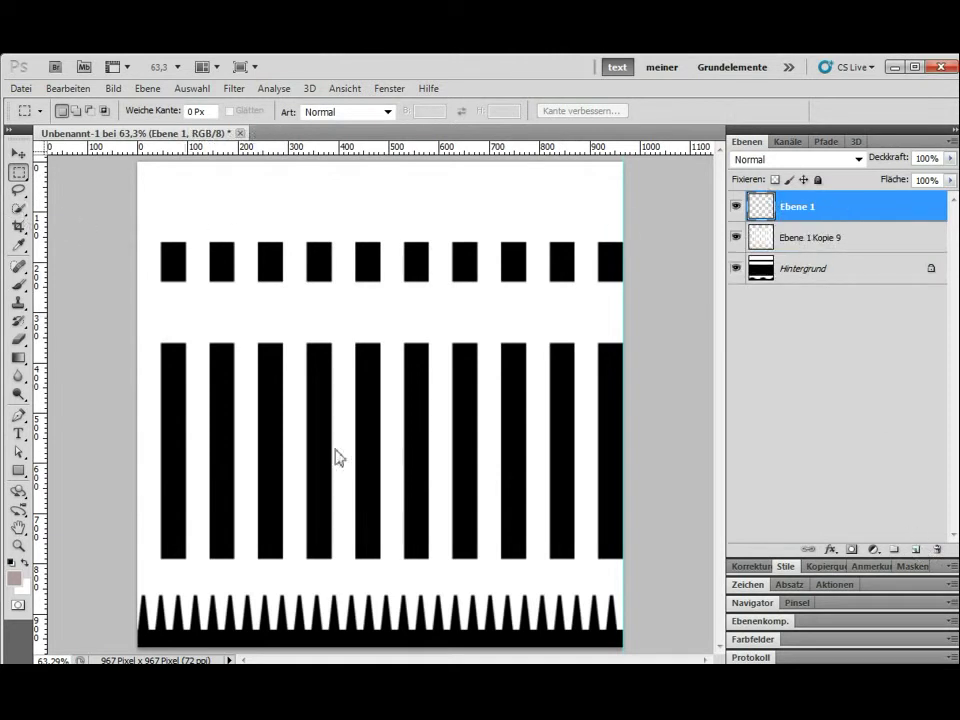
{"action": "left_click", "coordinate": [787, 239]}
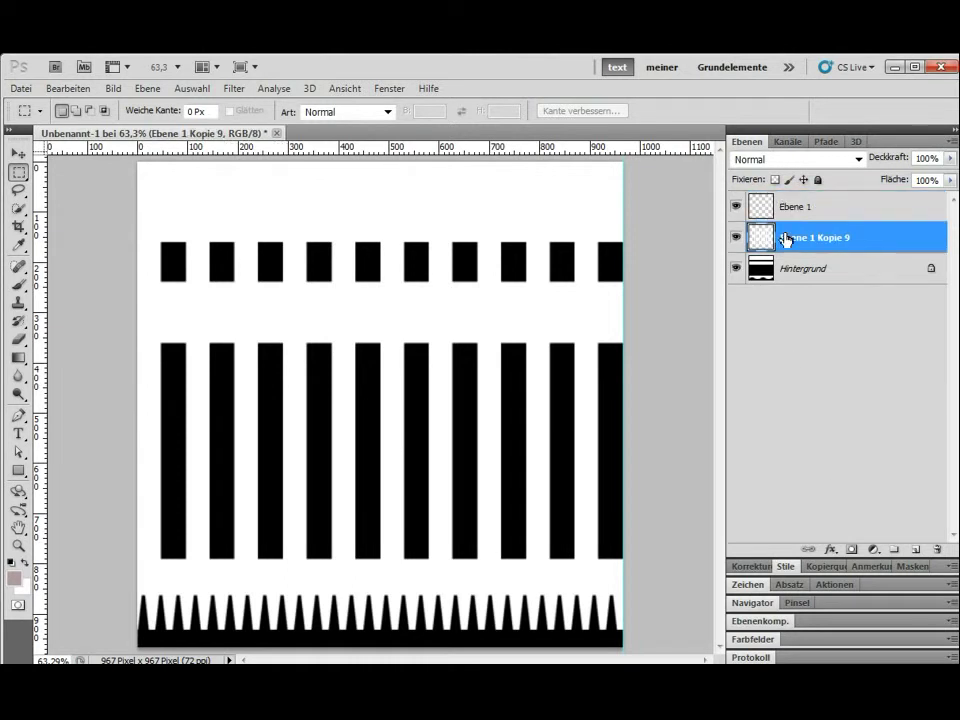
{"action": "left_click", "coordinate": [738, 270]}
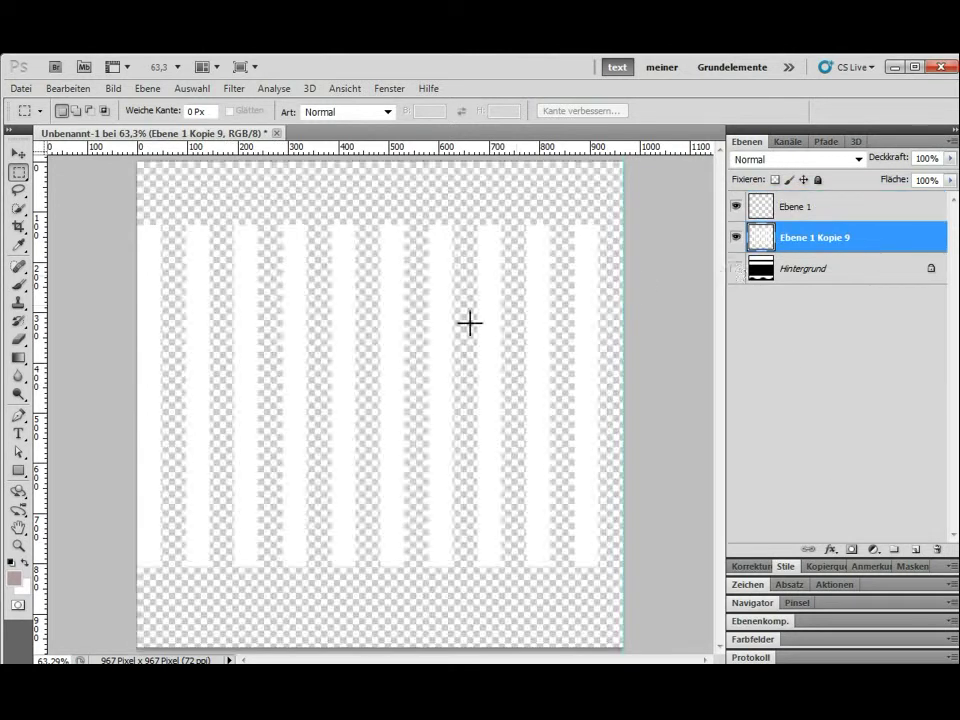
{"action": "left_click", "coordinate": [737, 270]}
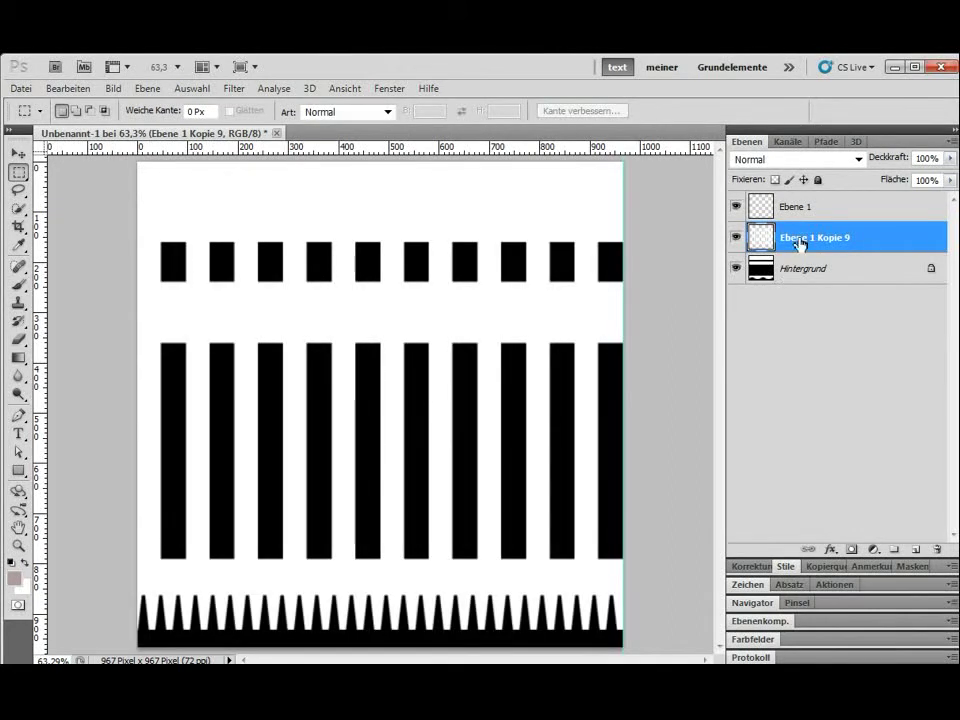
Copy the merged stripe band into Ebene 1 and hide Ebene 1 Kopie 9
{"action": "mouse_move", "coordinate": [100, 205]}
{"action": "left_mouse_down"}
{"action": "mouse_move", "coordinate": [572, 441]}
{"action": "mouse_move", "coordinate": [662, 571]}
{"action": "left_mouse_up"}
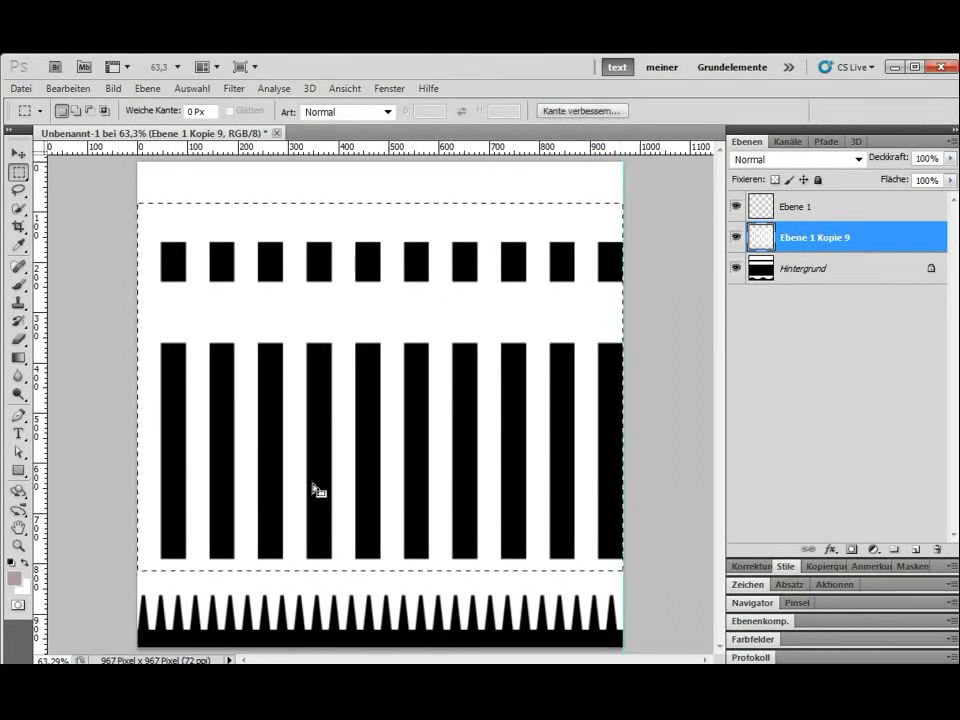
{"action": "left_click_drag", "start_coordinate": [107, 210], "coordinate": [722, 588]}
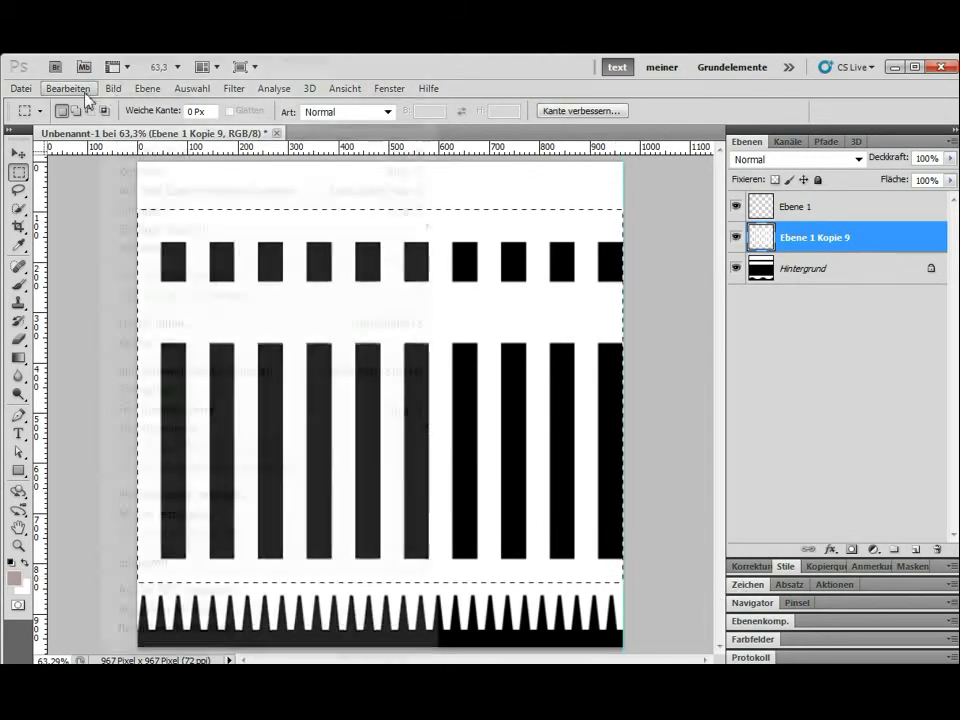
{"action": "left_click", "coordinate": [67, 88]}
{"action": "left_click", "coordinate": [210, 191]}
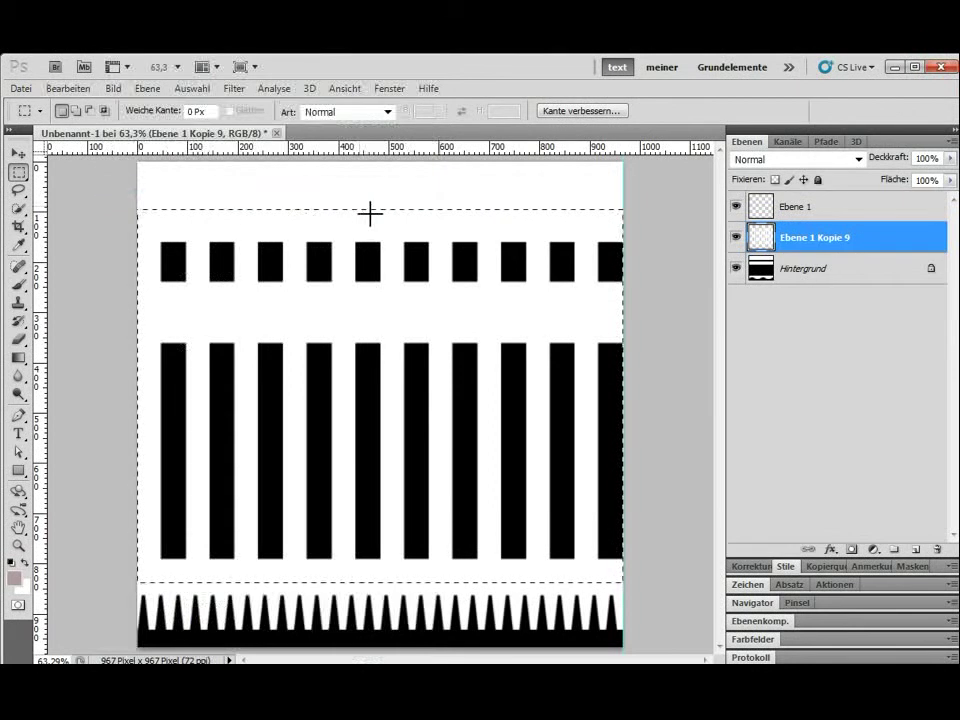
{"action": "left_click", "coordinate": [786, 207]}
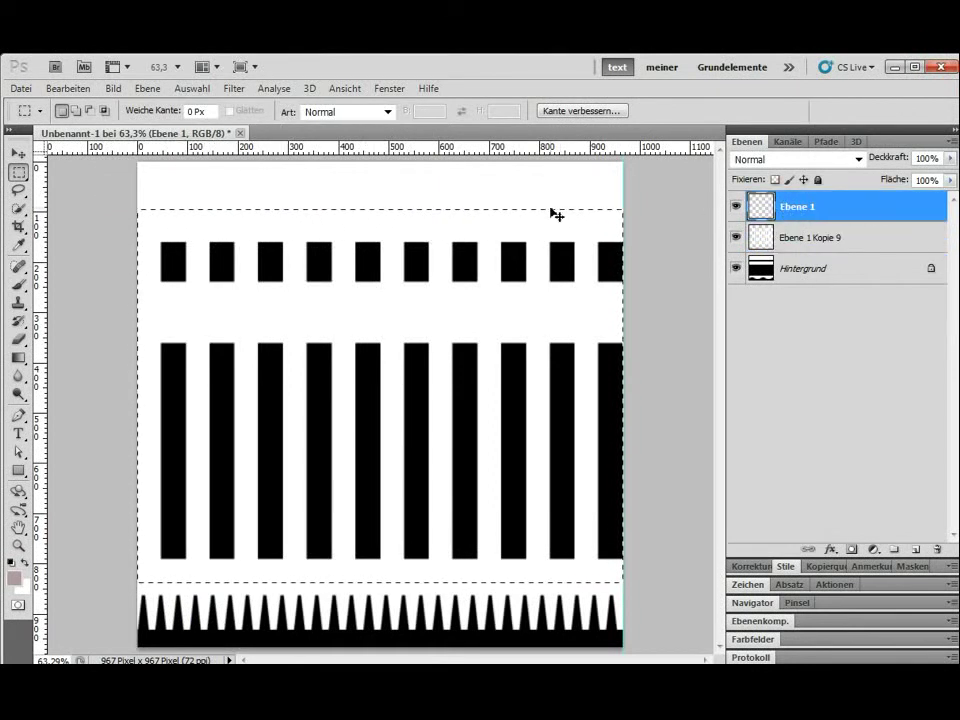
{"action": "key", "text": "ctrl+v"}
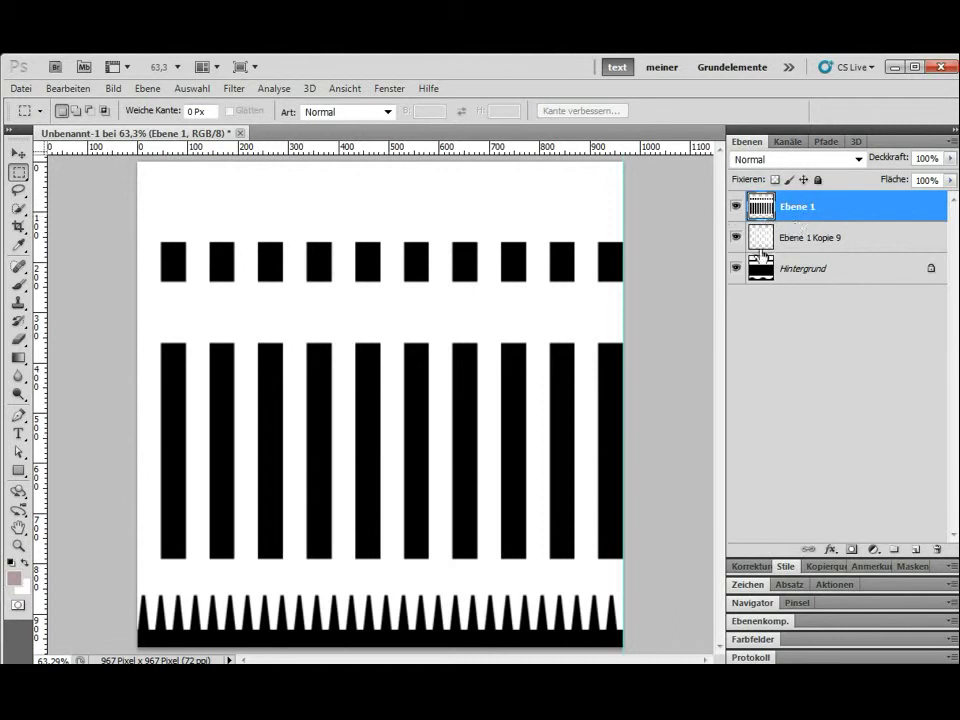
{"action": "left_click", "coordinate": [737, 237]}
Hide Hintergrund and choose Gaußscher Weichzeichner for the stripes on Ebene 1
{"action": "left_click", "coordinate": [737, 268]}
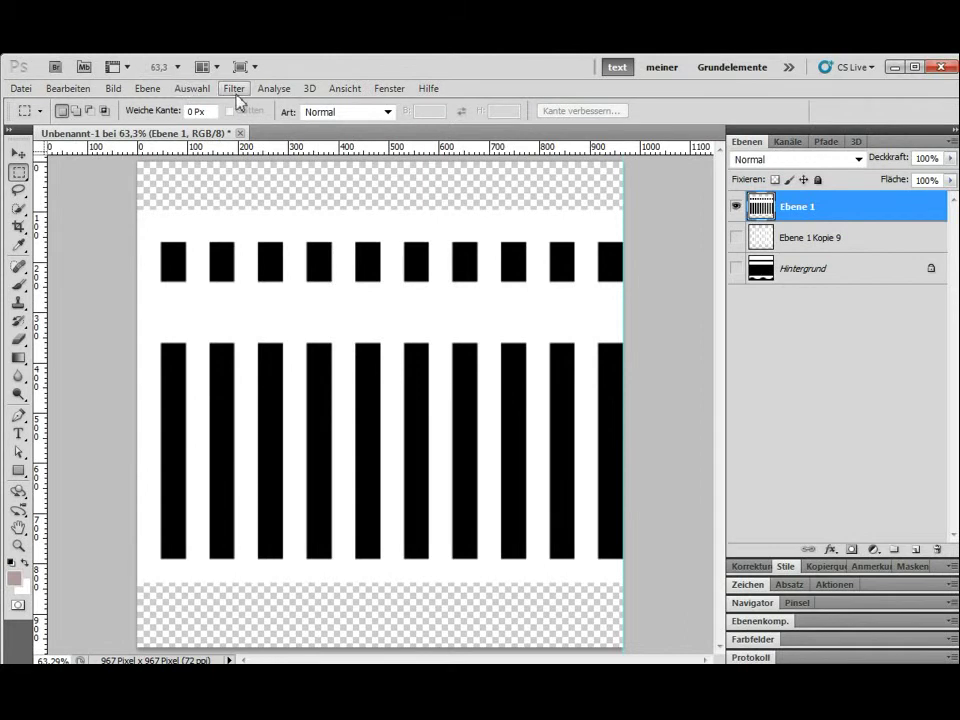
{"action": "left_click", "coordinate": [237, 95]}
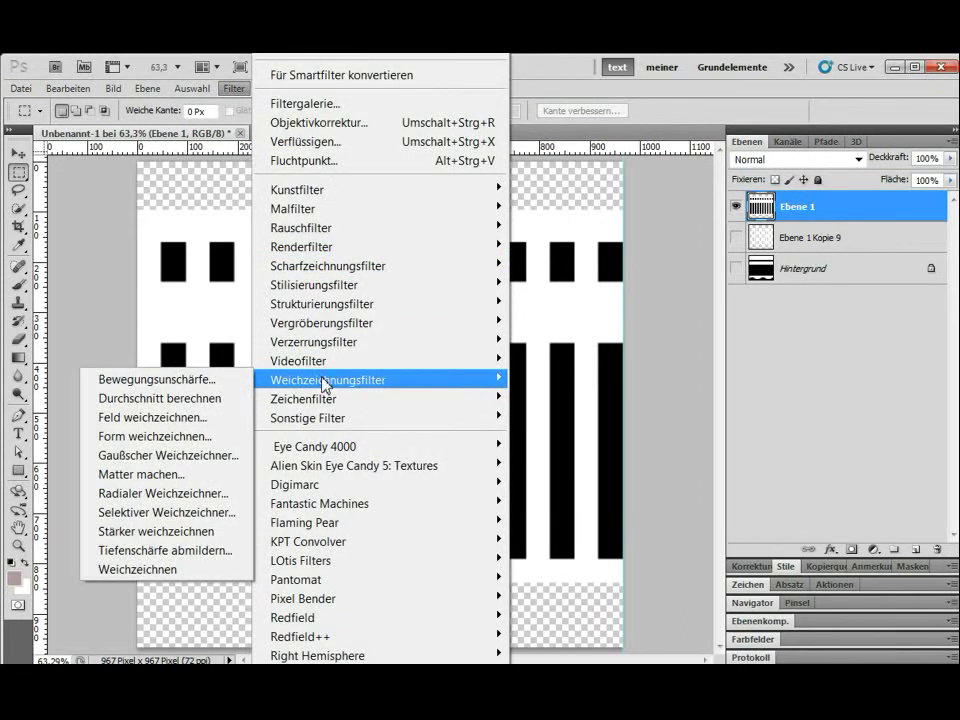
{"action": "left_click", "coordinate": [176, 462]}
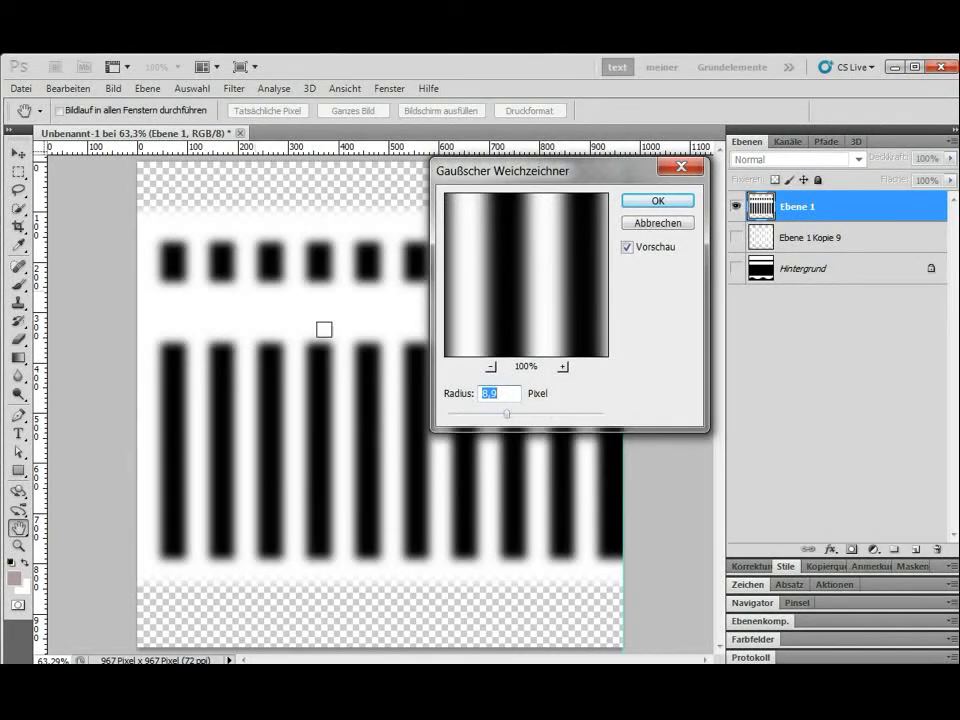
Apply the Gaussian blur with a radius of 8,9 pixels to the stripes
{"action": "left_click", "coordinate": [662, 203]}
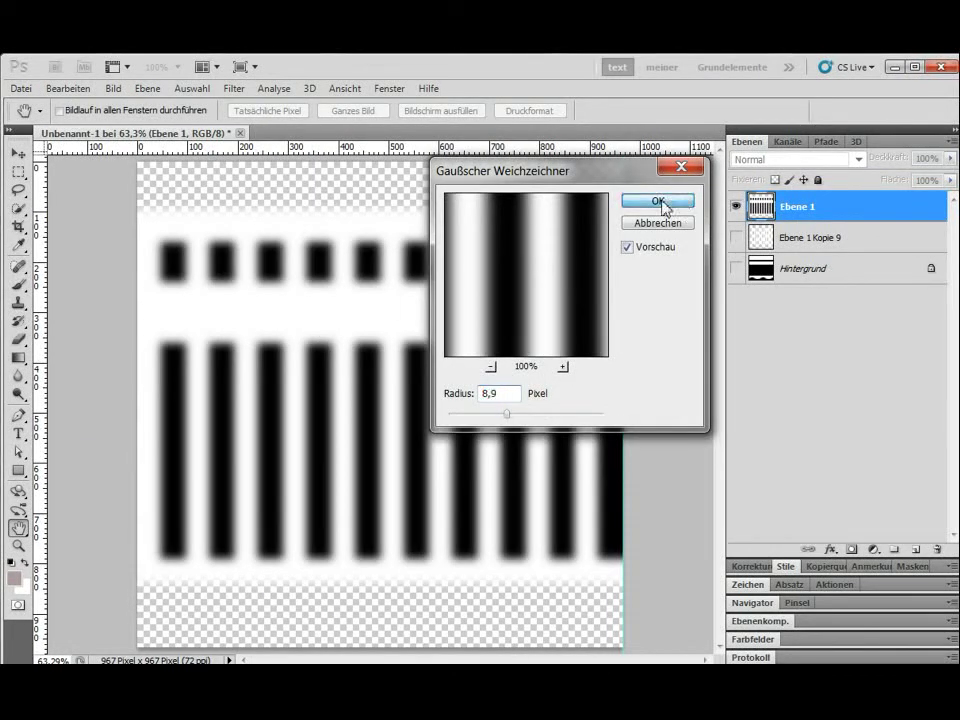
{"action": "key", "text": "m"}
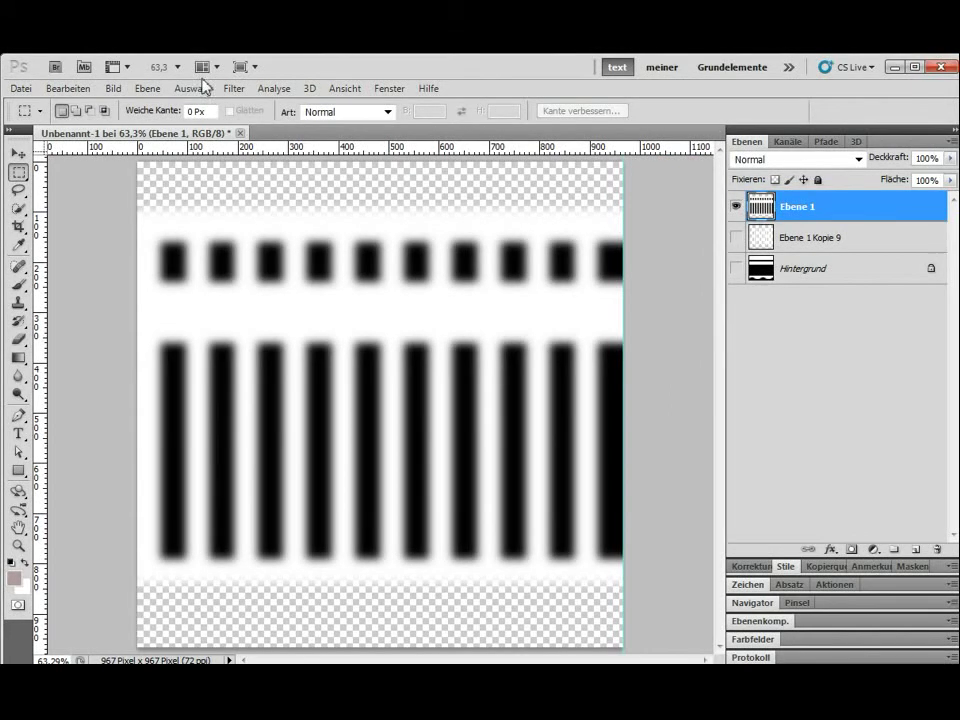
{"action": "left_click", "coordinate": [113, 88]}
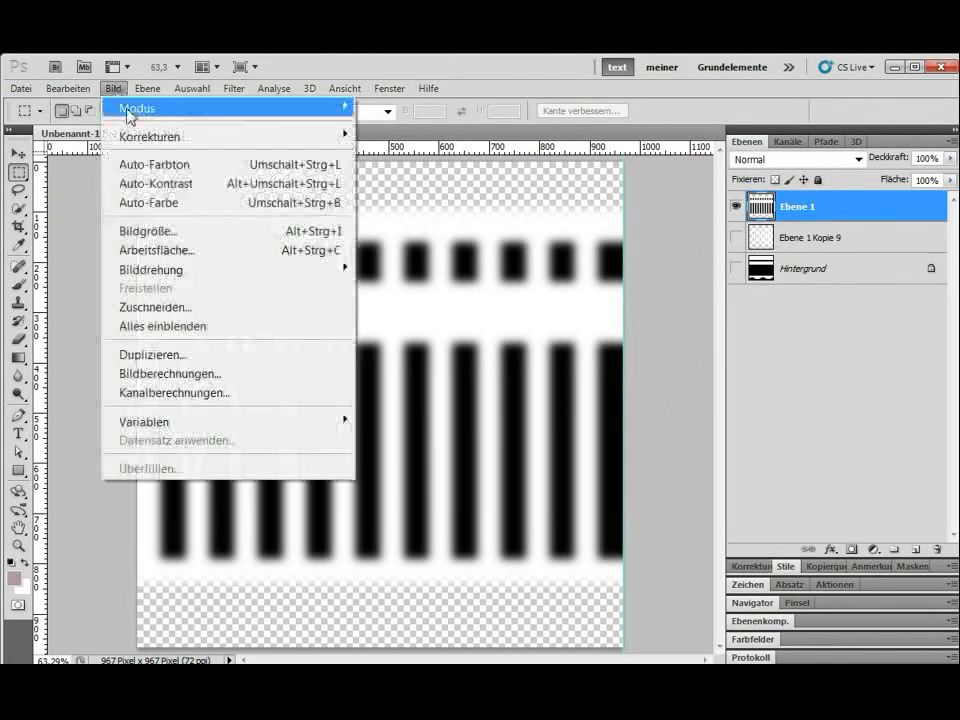
{"action": "mouse_move", "coordinate": [150, 136]}
{"action": "left_click", "coordinate": [440, 155]}
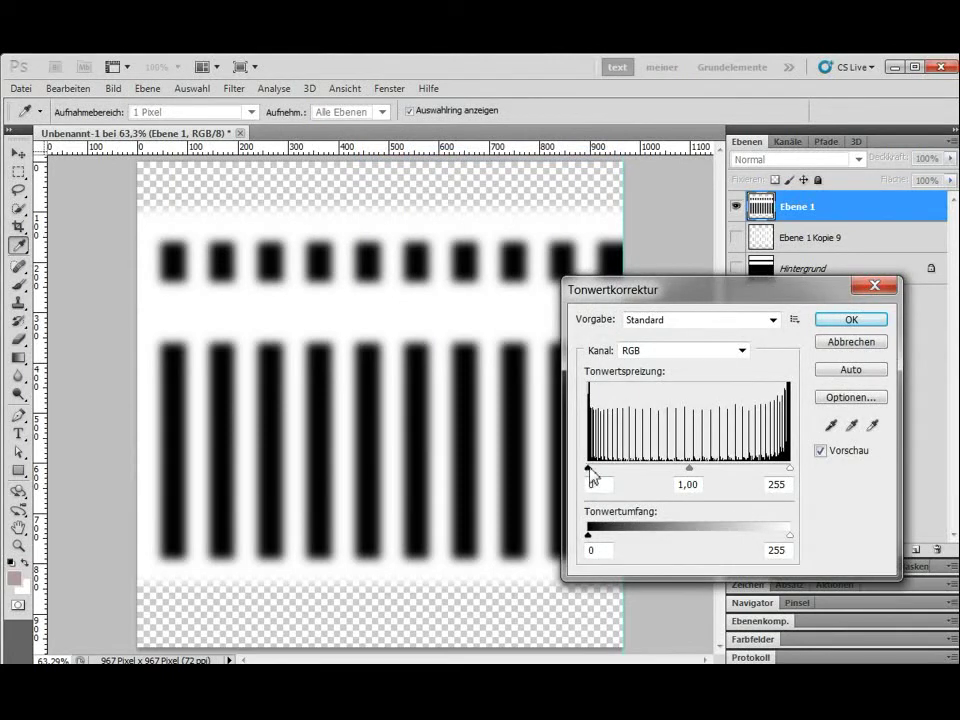
Threshold the blurred stripes with Tonwertkorrektur input levels of about 56 and 79
{"action": "left_click_drag", "start_coordinate": [589, 468], "coordinate": [653, 468]}
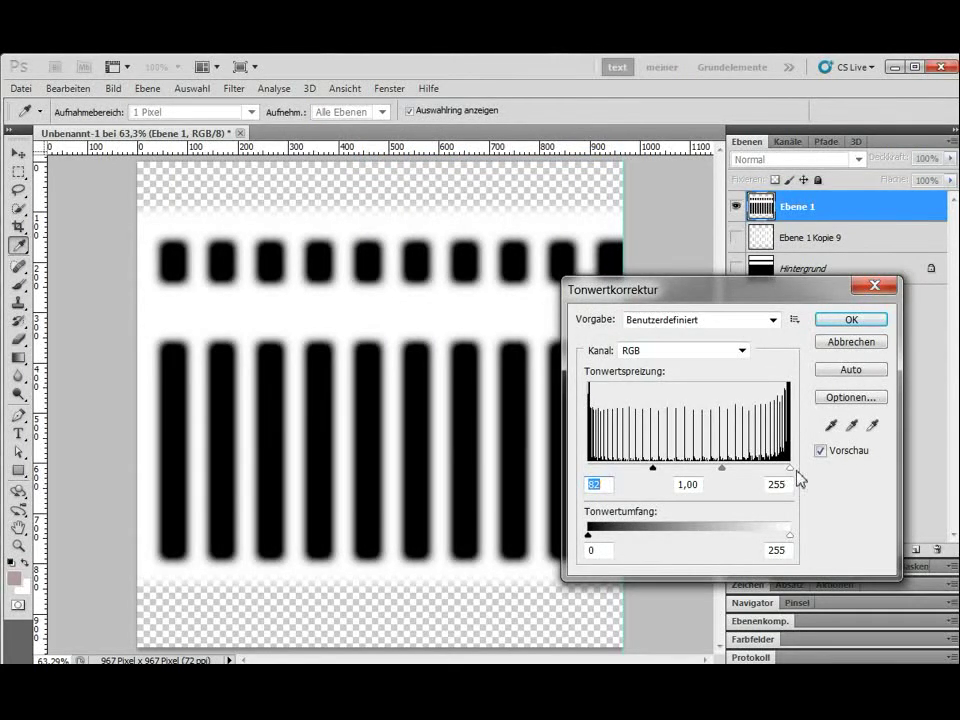
{"action": "left_click_drag", "start_coordinate": [791, 468], "coordinate": [679, 470]}
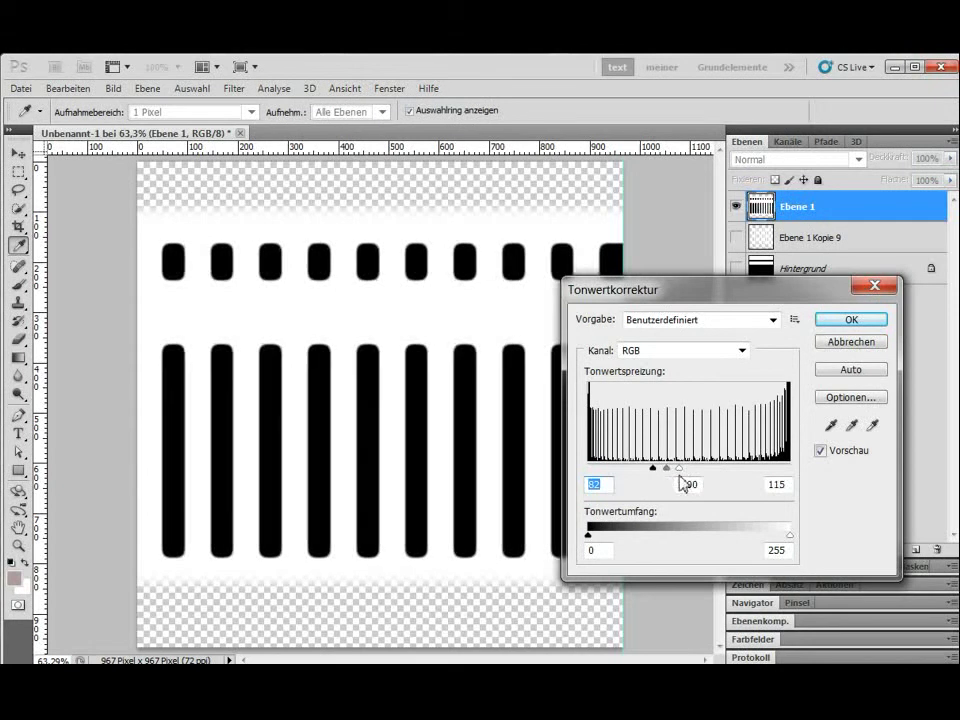
{"action": "left_click", "coordinate": [677, 470]}
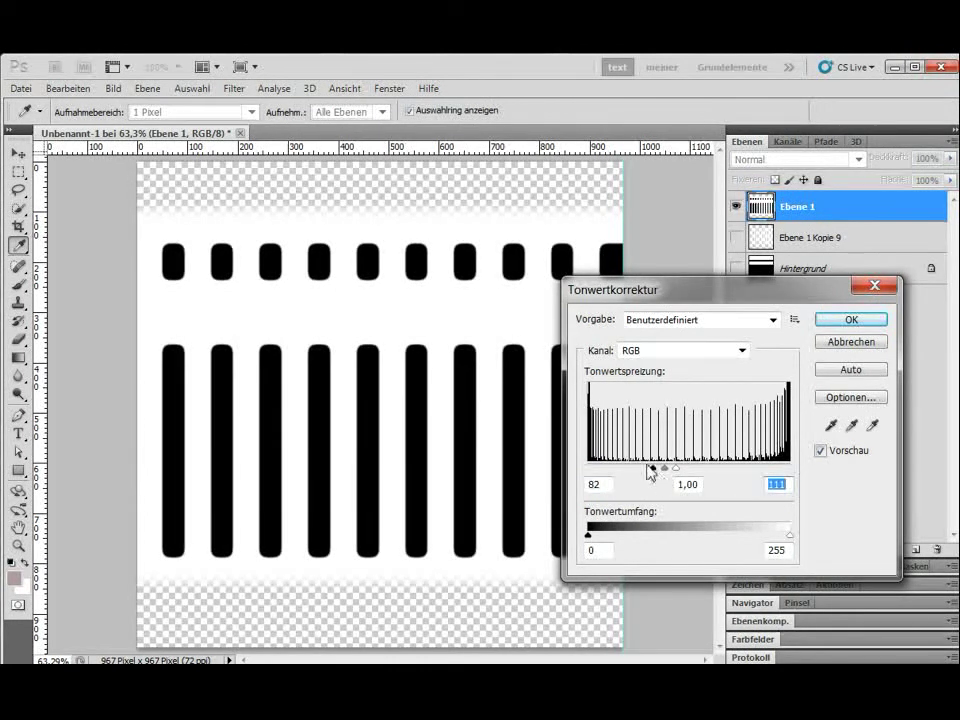
{"action": "left_click_drag", "start_coordinate": [655, 470], "coordinate": [664, 467]}
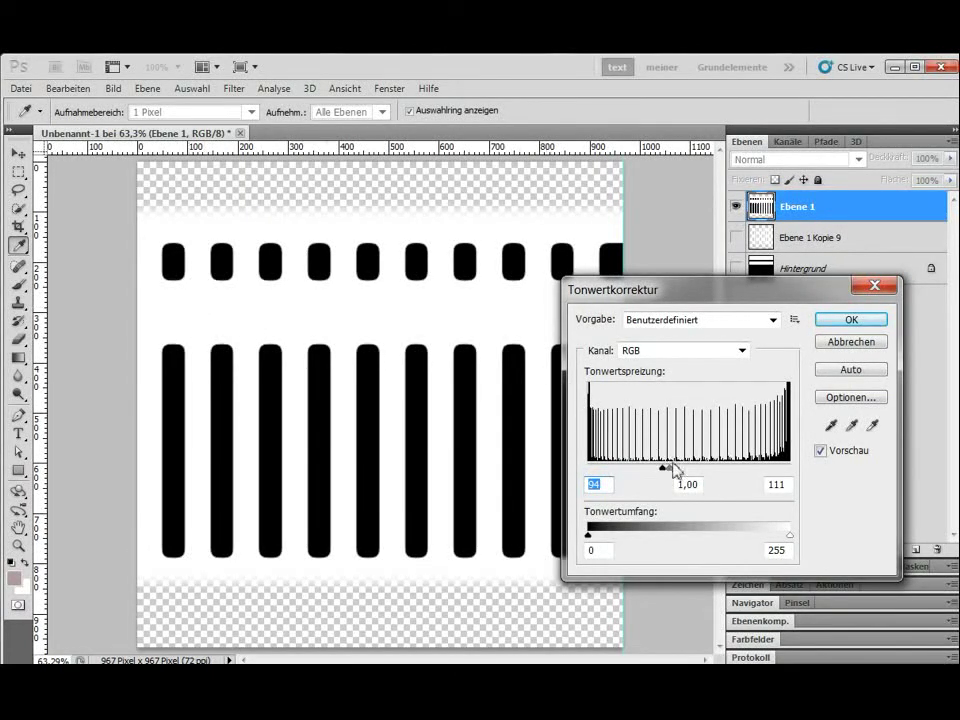
{"action": "left_click_drag", "start_coordinate": [661, 468], "coordinate": [668, 467]}
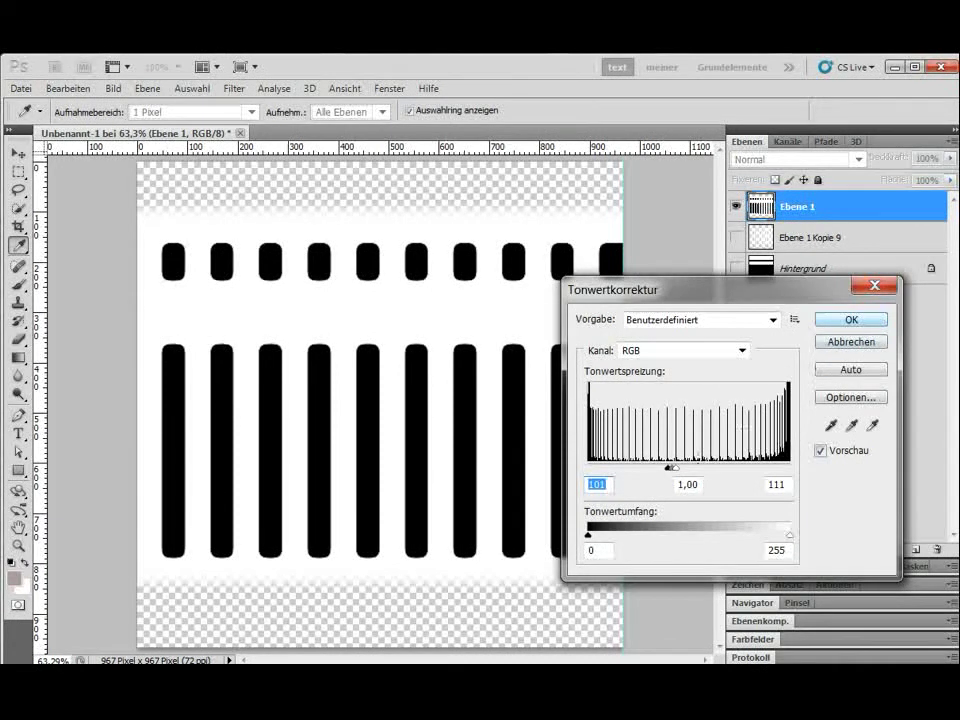
{"action": "mouse_move", "coordinate": [676, 468]}
{"action": "left_mouse_down"}
{"action": "mouse_move", "coordinate": [787, 474]}
{"action": "mouse_move", "coordinate": [774, 469]}
{"action": "left_mouse_up"}
{"action": "left_click_drag", "start_coordinate": [670, 474], "coordinate": [776, 467]}
{"action": "left_click_drag", "start_coordinate": [775, 466], "coordinate": [760, 467]}
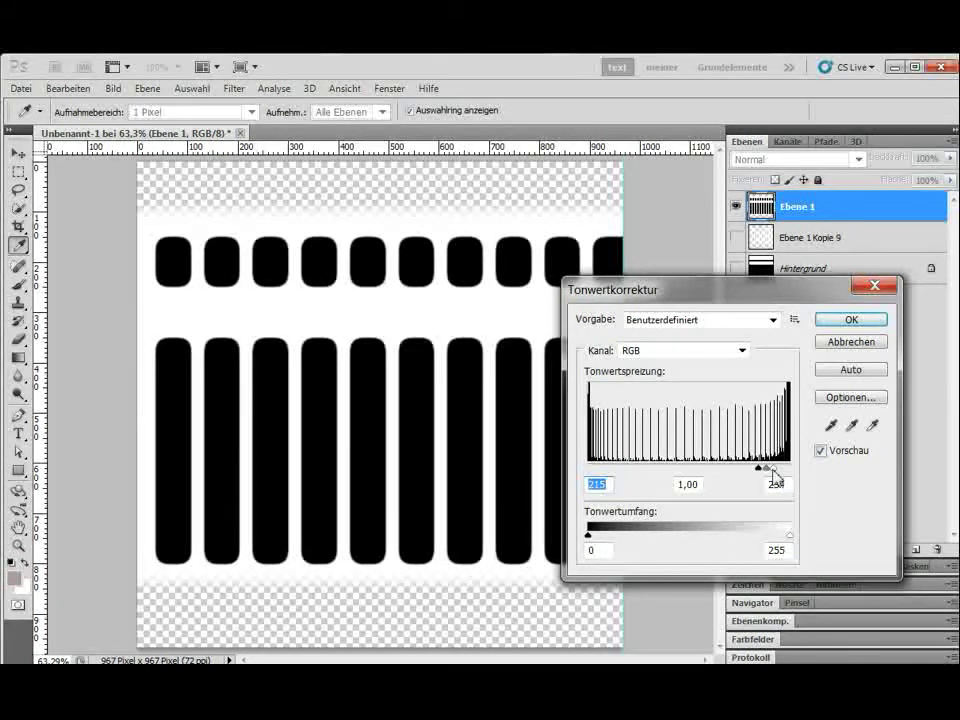
{"action": "left_click_drag", "start_coordinate": [759, 467], "coordinate": [622, 467]}
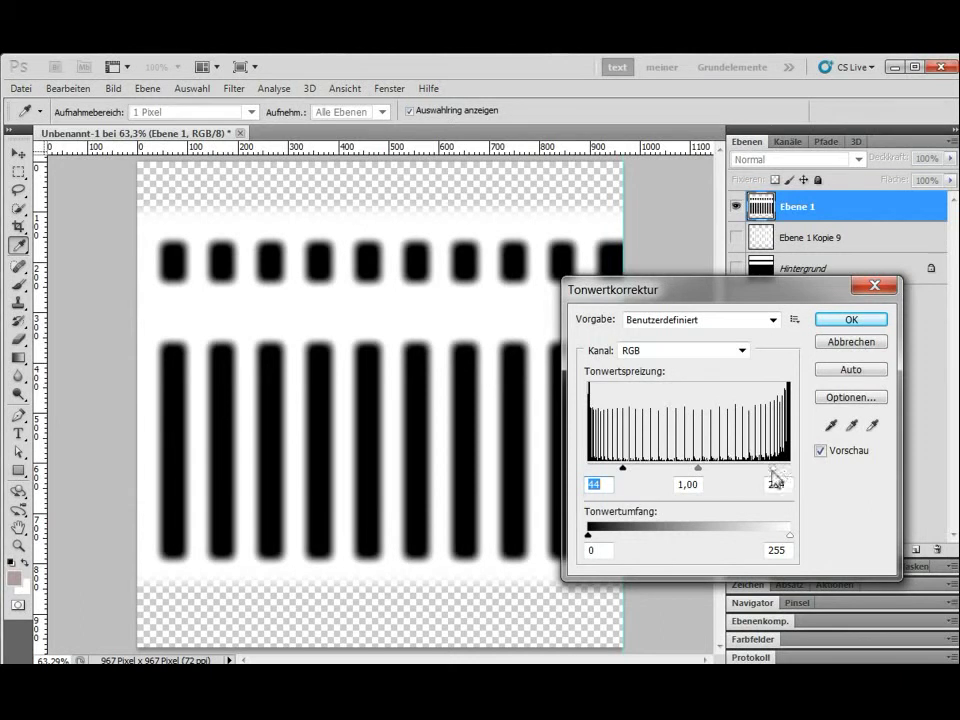
{"action": "left_click_drag", "start_coordinate": [771, 476], "coordinate": [633, 470]}
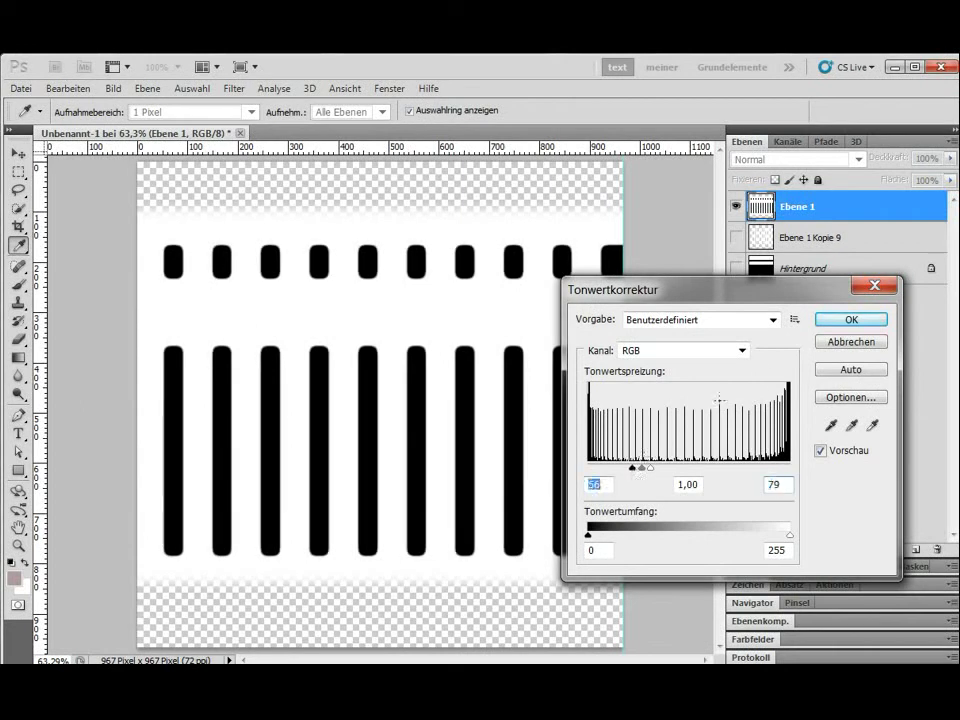
{"action": "left_click", "coordinate": [846, 320]}
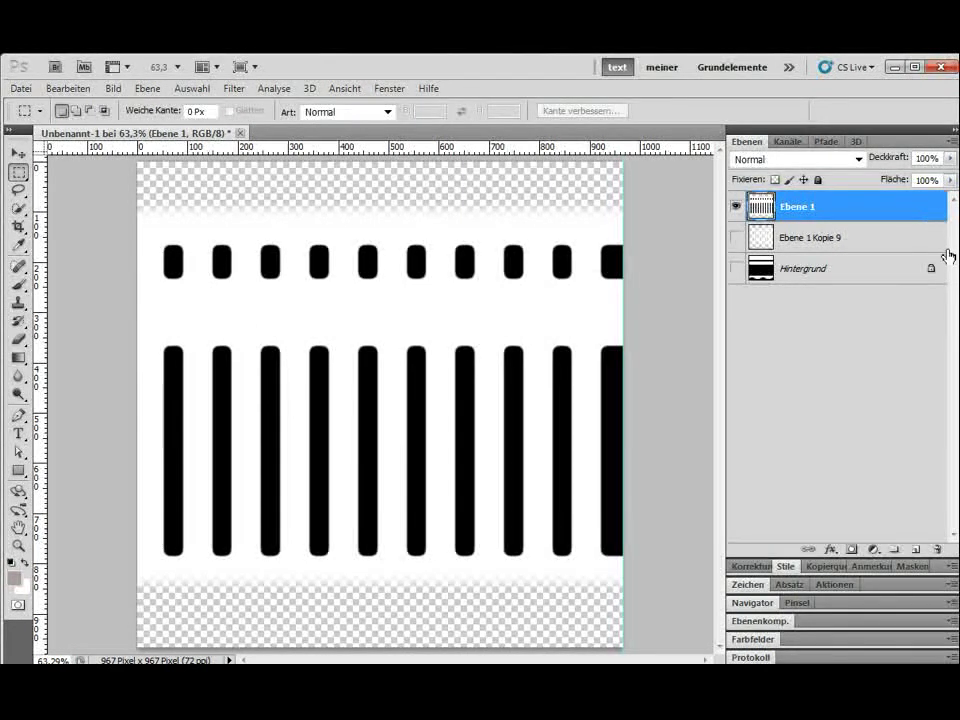
Paste a merged copy of all visible layers as a new top layer, Ebene 2
{"action": "left_click", "coordinate": [738, 269]}
{"action": "left_click", "coordinate": [805, 270]}
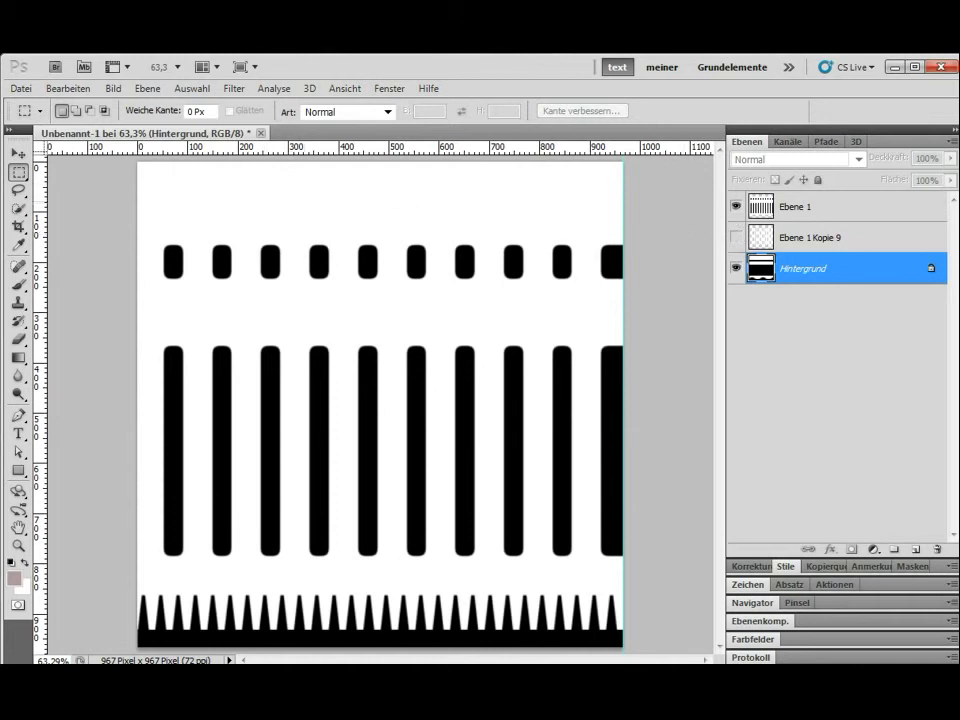
{"action": "key", "text": "ctrl+a"}
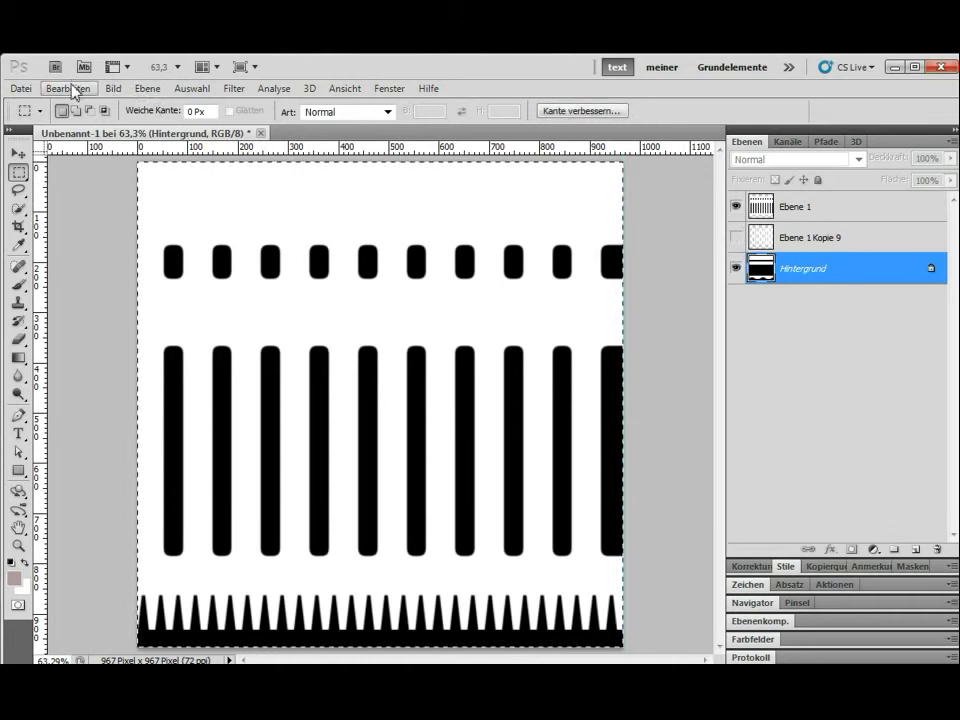
{"action": "left_click", "coordinate": [67, 88]}
{"action": "left_click", "coordinate": [279, 192]}
{"action": "key", "text": "ctrl+v"}
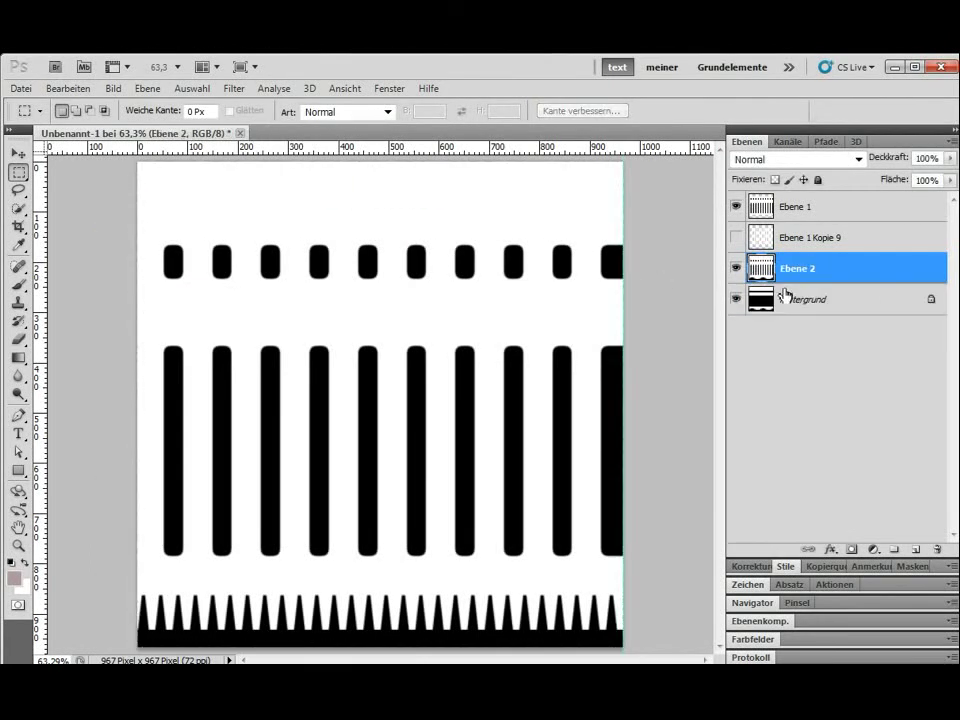
{"action": "left_click_drag", "start_coordinate": [783, 280], "coordinate": [764, 207]}
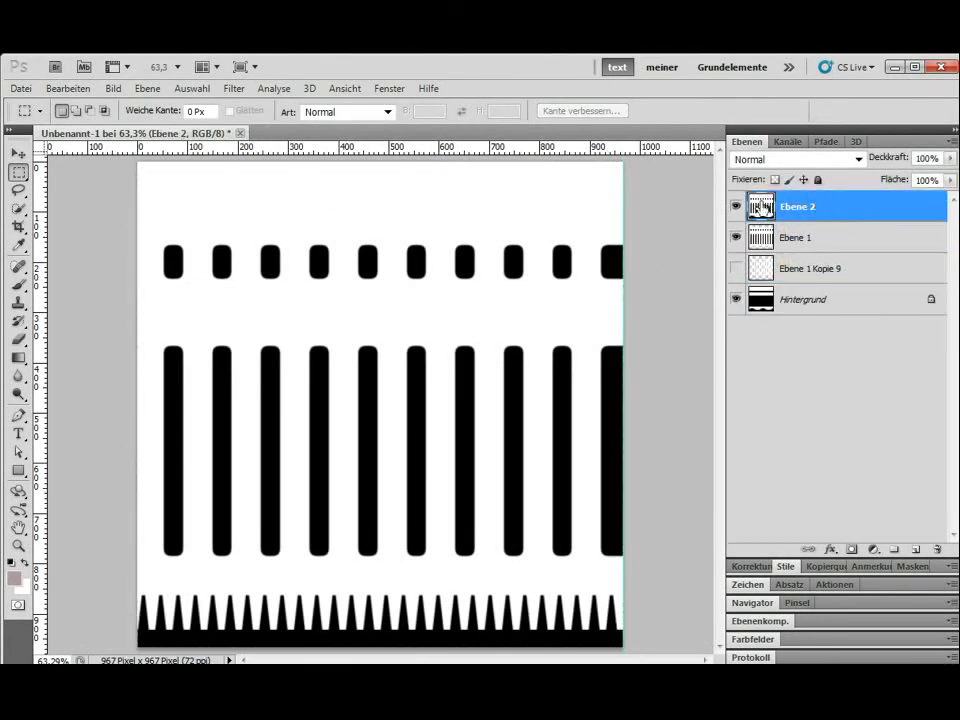
Fill a band along the top of the canvas with black and deselect
{"action": "left_click_drag", "start_coordinate": [561, 101], "coordinate": [622, 200]}
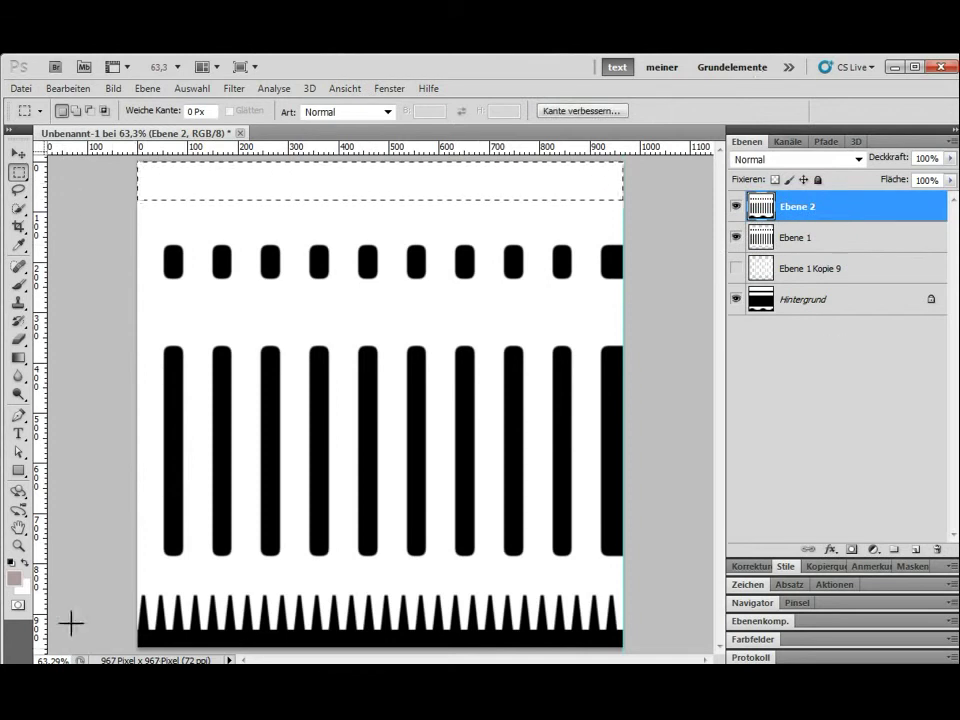
{"action": "left_click", "coordinate": [13, 562]}
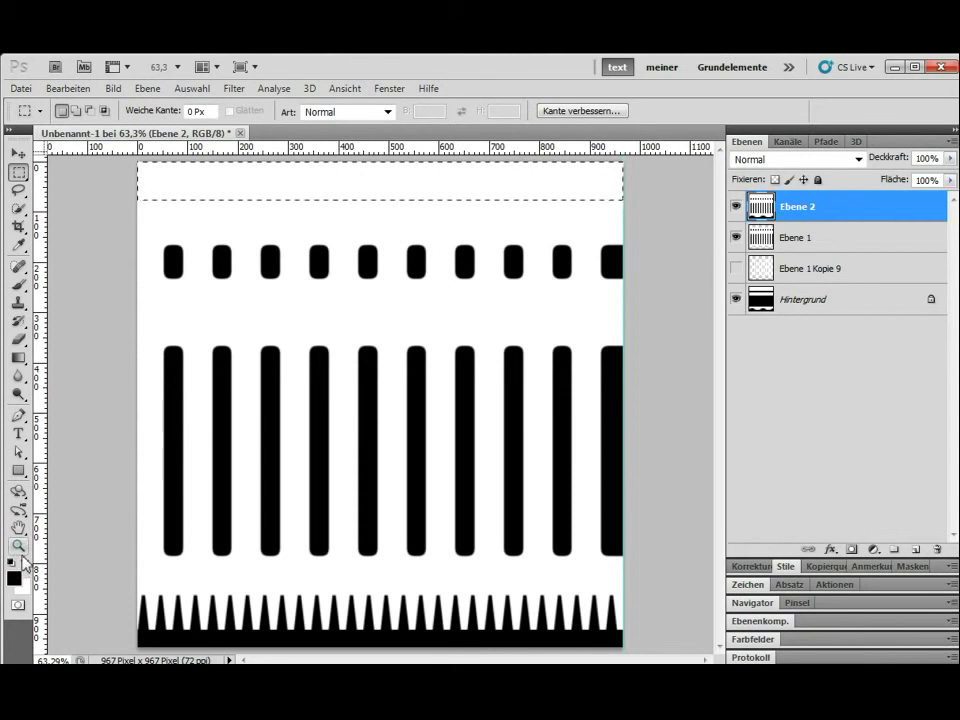
{"action": "key", "text": "alt+BackSpace"}
{"action": "key", "text": "ctrl+d"}
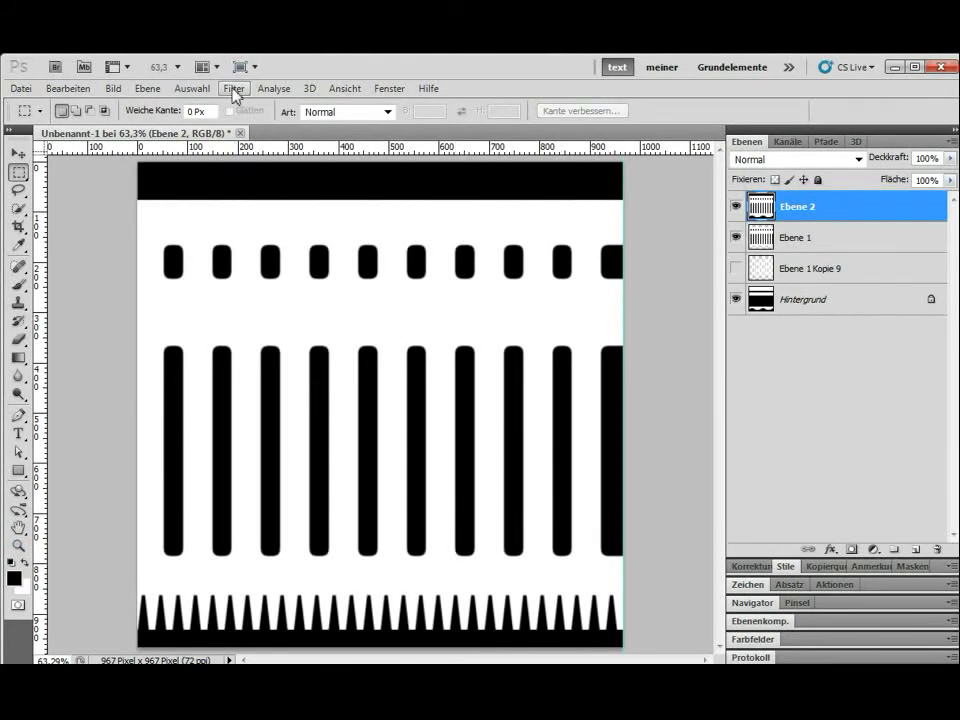
Apply Polarkoordinaten to Ebene 2 and zoom in and out to inspect the toothed gear
{"action": "left_click", "coordinate": [234, 88]}
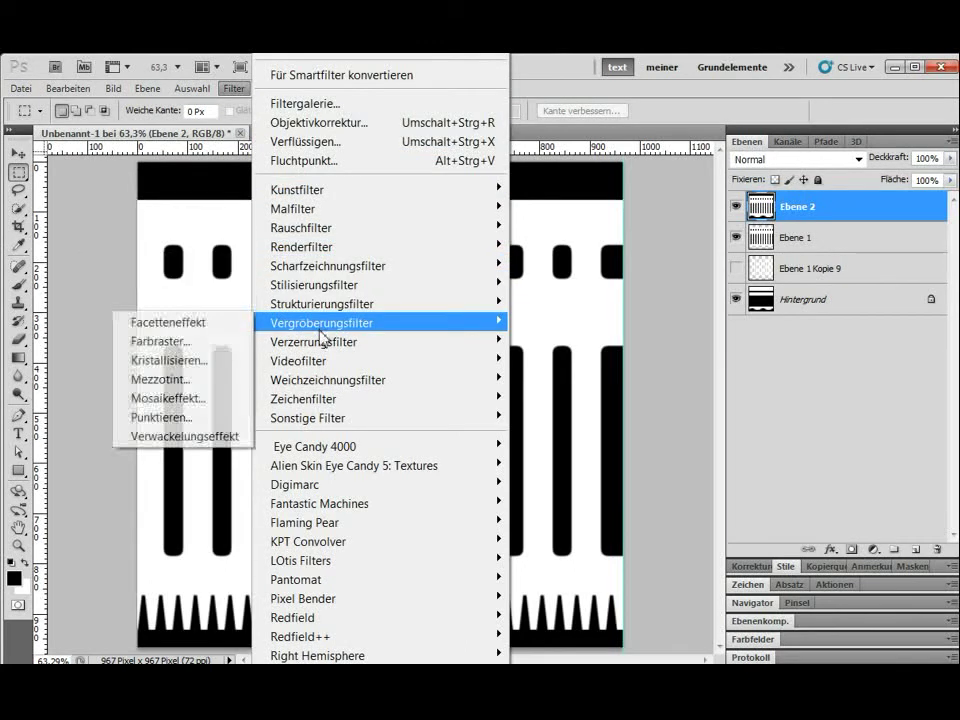
{"action": "mouse_move", "coordinate": [313, 341]}
{"action": "left_click", "coordinate": [218, 418]}
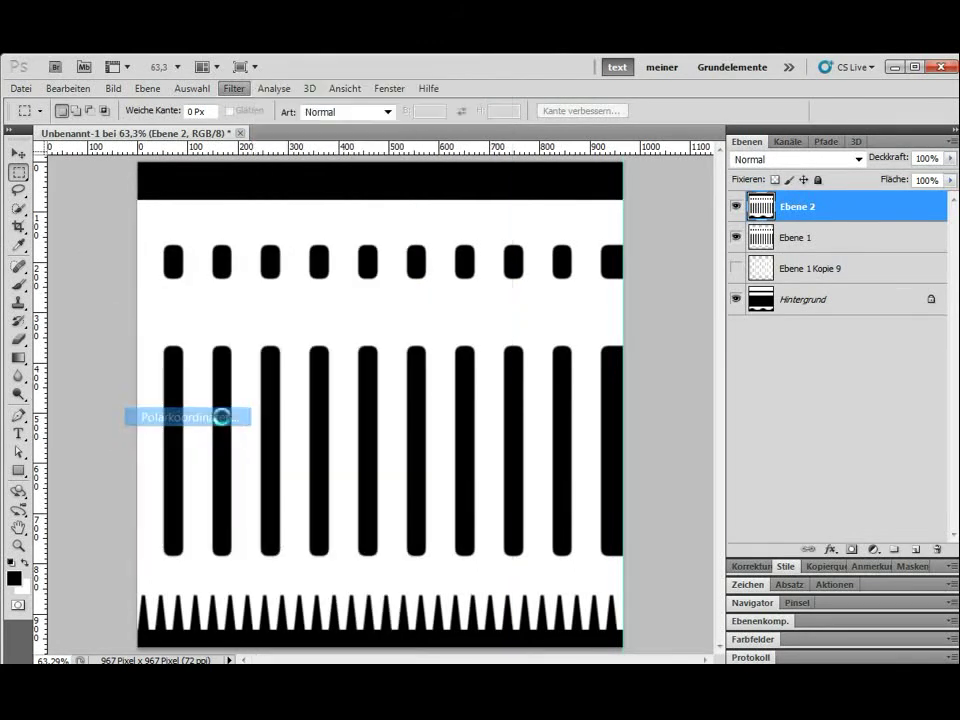
{"action": "left_click", "coordinate": [700, 200]}
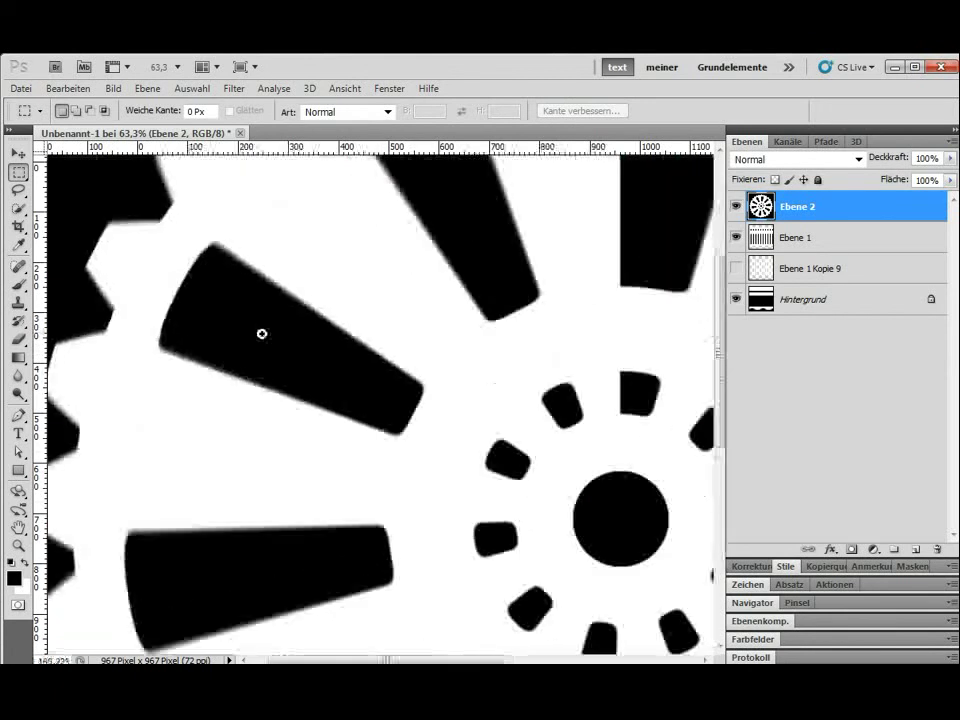
{"action": "left_click_drag", "start_coordinate": [200, 339], "coordinate": [244, 231]}
{"action": "left_click_drag", "start_coordinate": [577, 496], "coordinate": [476, 476]}
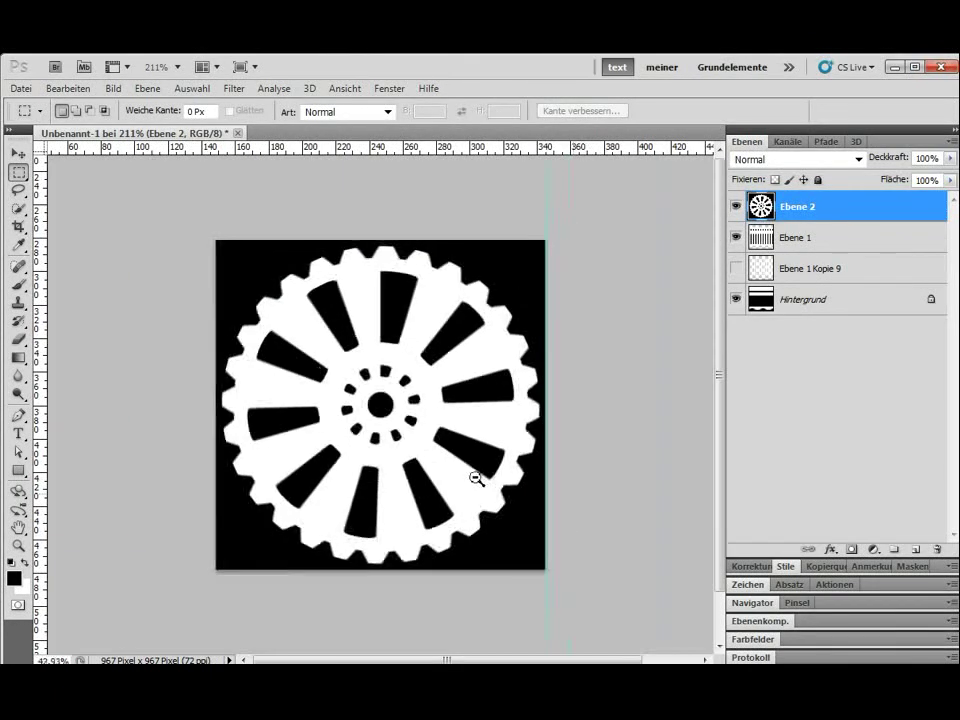
{"action": "left_click_drag", "start_coordinate": [413, 393], "coordinate": [426, 392]}
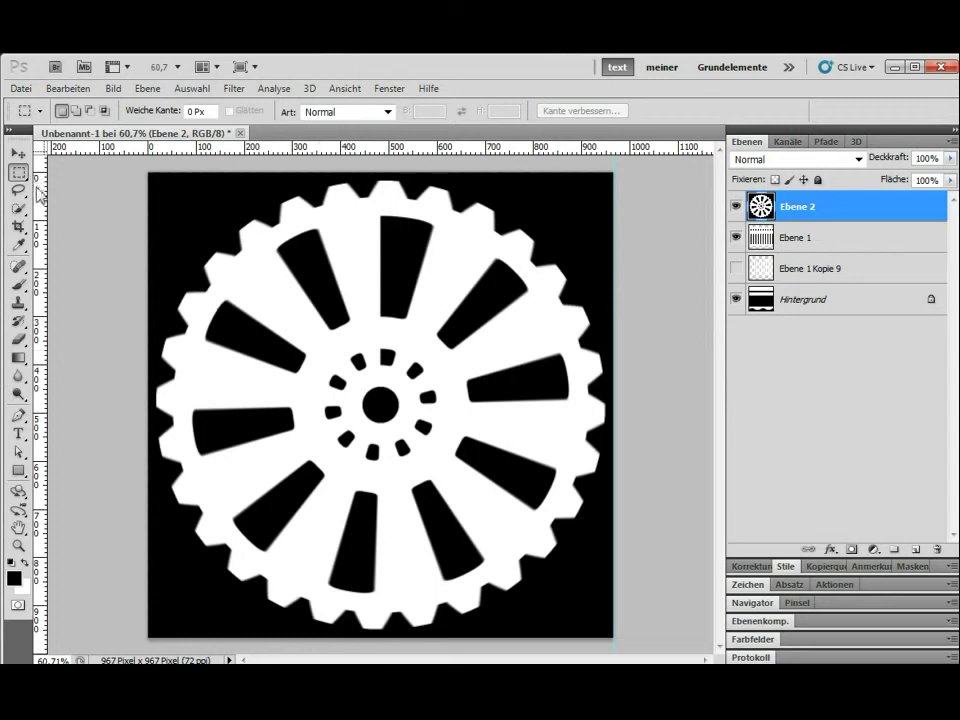
Draw a circular elliptical selection just inside the gear's teeth
{"action": "left_click", "coordinate": [19, 172]}
{"action": "left_click", "coordinate": [80, 189]}
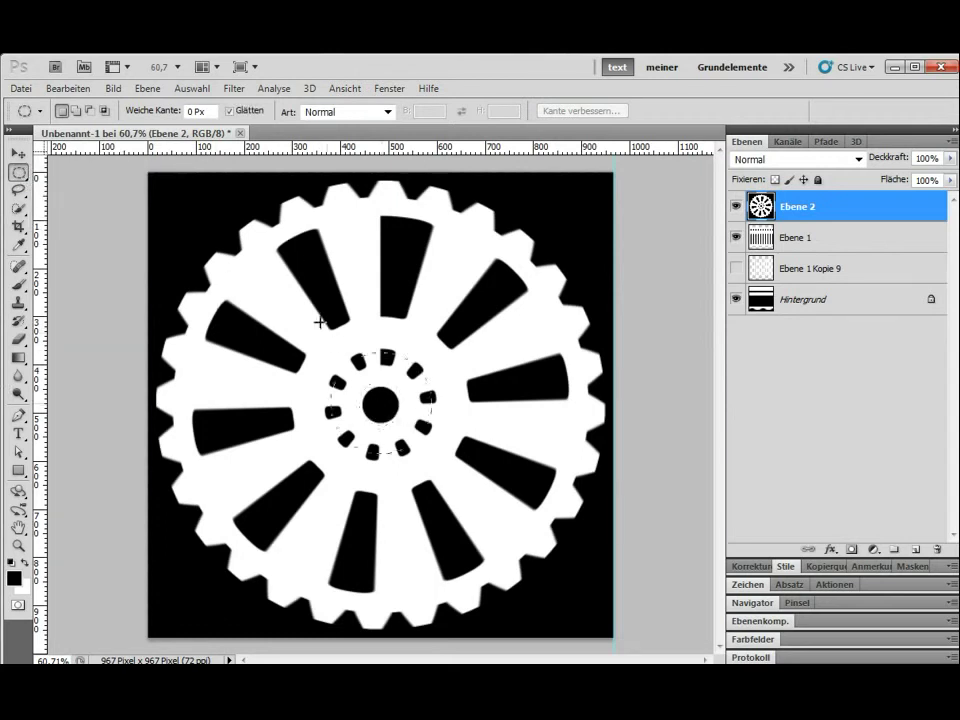
{"action": "left_click_drag", "start_coordinate": [209, 214], "coordinate": [191, 202]}
{"action": "left_click_drag", "start_coordinate": [191, 202], "coordinate": [184, 204]}
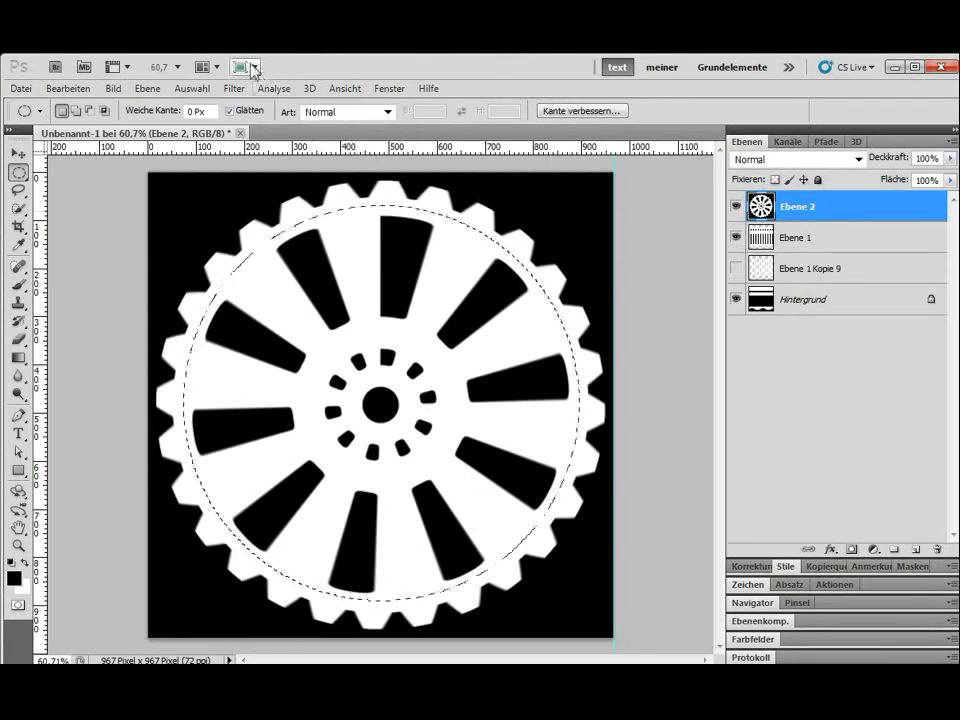
Apply an 11.1-pixel Gaussian blur to the selected gear interior
{"action": "left_click", "coordinate": [230, 90]}
{"action": "mouse_move", "coordinate": [327, 380]}
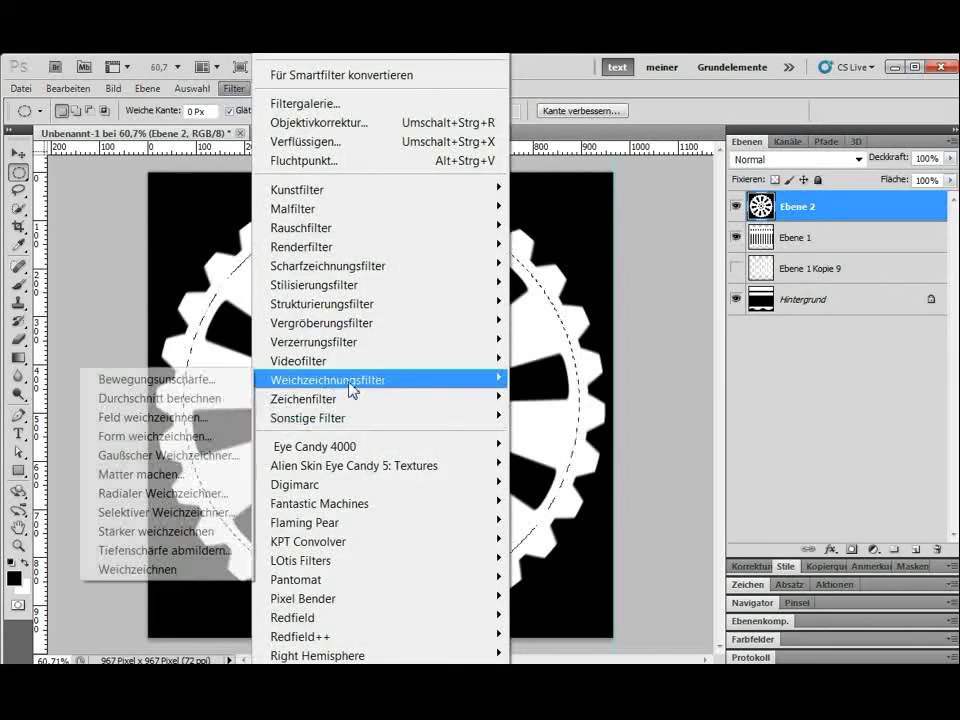
{"action": "left_click", "coordinate": [168, 455]}
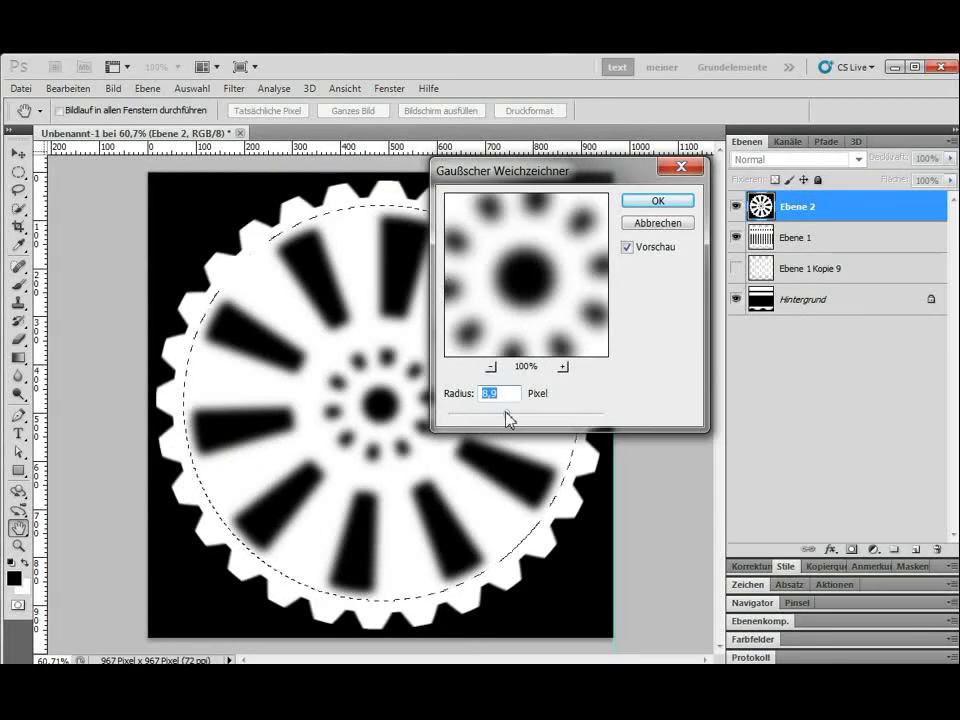
{"action": "left_click_drag", "start_coordinate": [509, 419], "coordinate": [514, 420]}
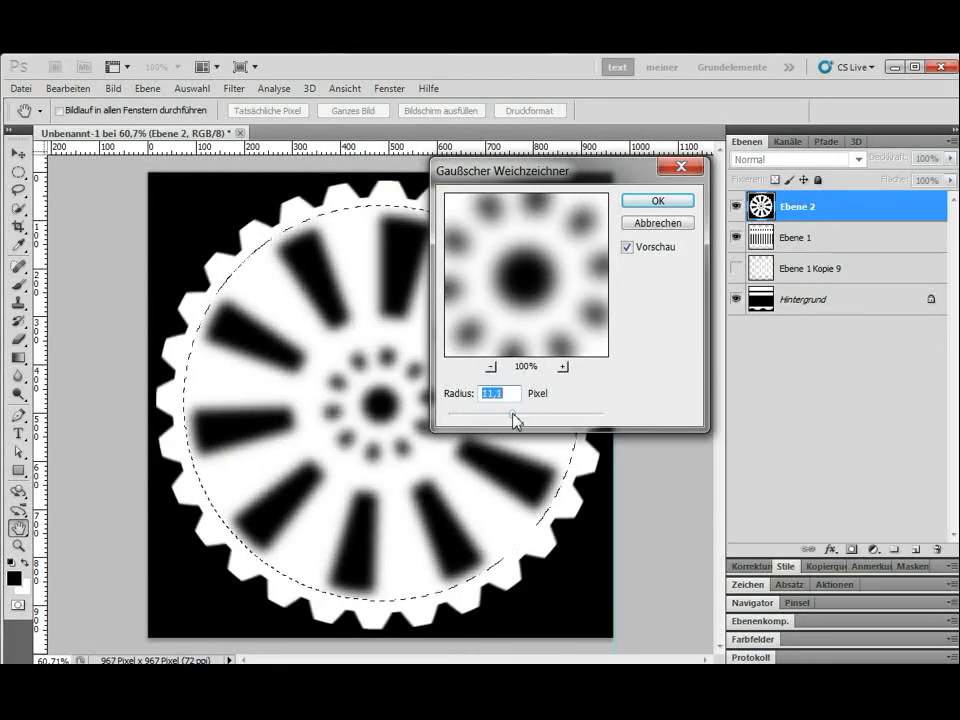
{"action": "left_click", "coordinate": [671, 203]}
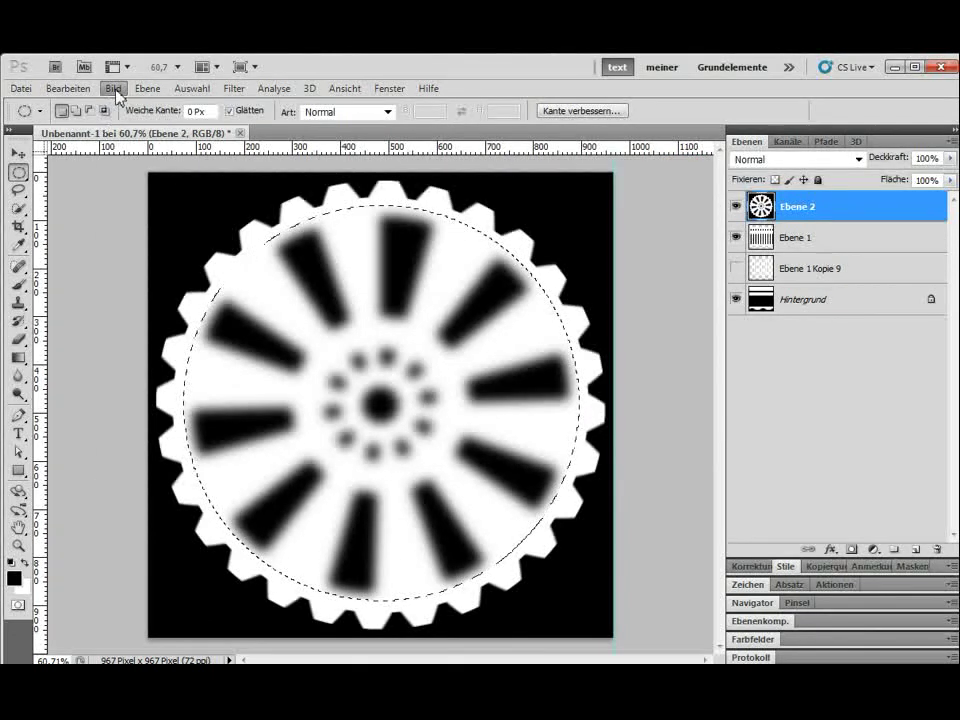
Apply Levels with input levels 171 and 188 to crisp up the blurred spokes and holes
{"action": "left_click", "coordinate": [116, 90]}
{"action": "left_click", "coordinate": [495, 155]}
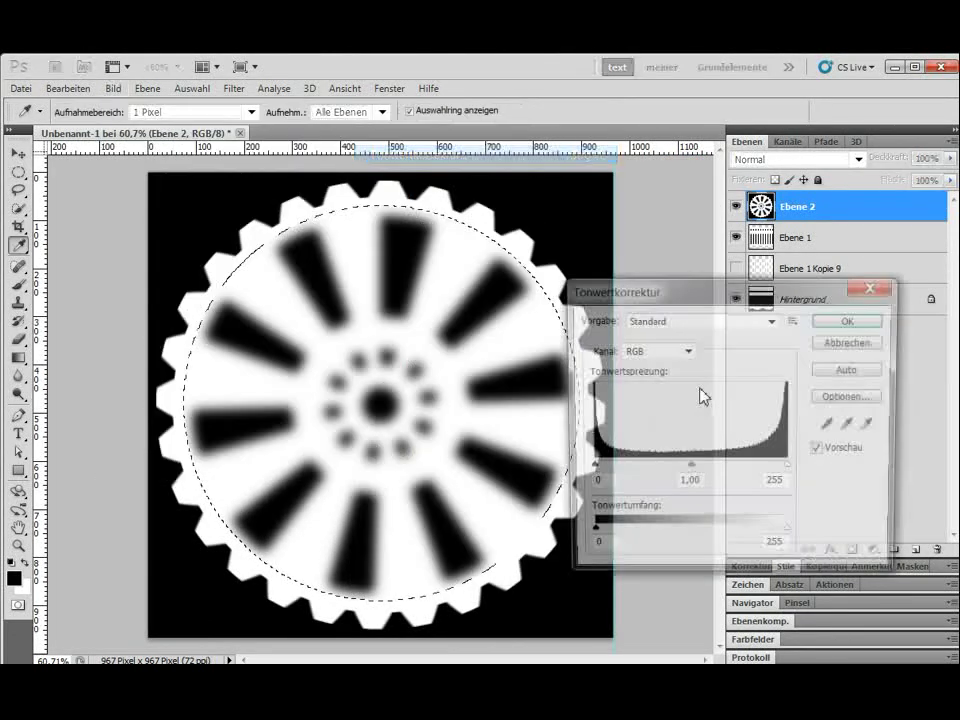
{"action": "left_click_drag", "start_coordinate": [590, 468], "coordinate": [660, 470]}
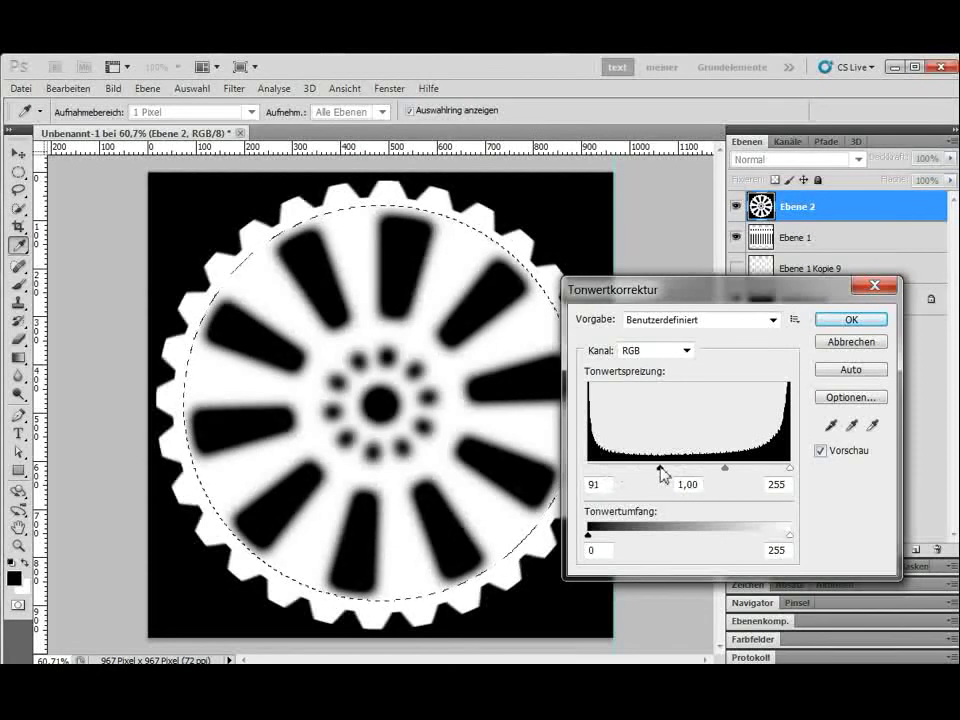
{"action": "left_click_drag", "start_coordinate": [790, 468], "coordinate": [722, 468]}
{"action": "left_click", "coordinate": [722, 468]}
{"action": "mouse_move", "coordinate": [660, 470]}
{"action": "left_mouse_down"}
{"action": "mouse_move", "coordinate": [738, 469]}
{"action": "mouse_move", "coordinate": [727, 474]}
{"action": "left_mouse_up"}
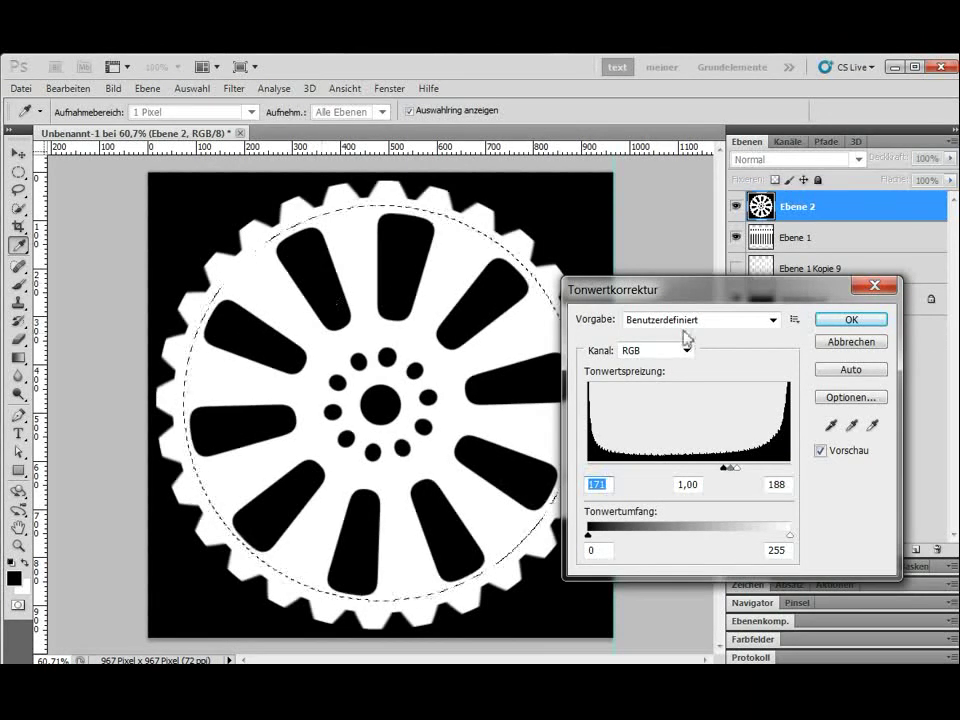
{"action": "left_click", "coordinate": [853, 319]}
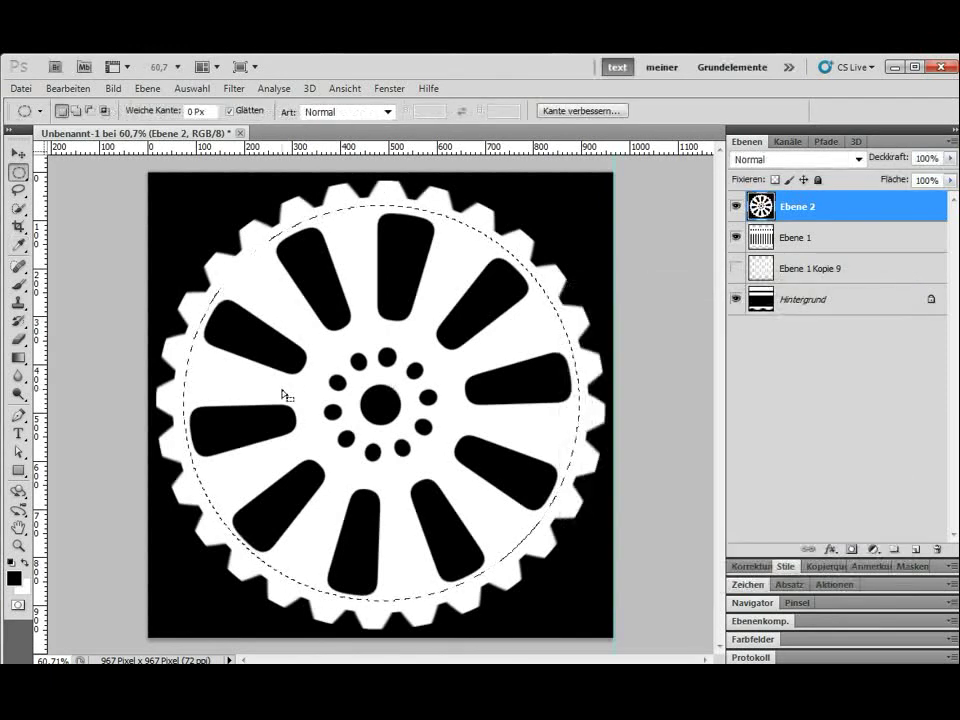
Deselect the circle and zoom slightly to view the finished white gear on black
{"action": "key", "text": "ctrl+d"}
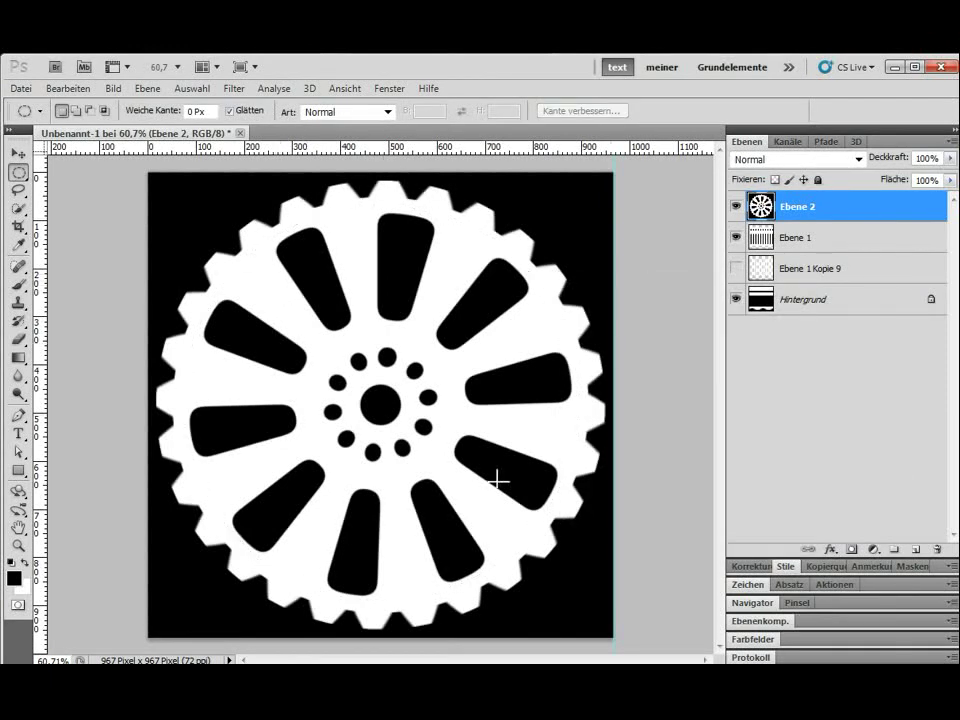
{"action": "scroll", "coordinate": [394, 407], "scroll_direction": "down", "scroll_amount": 2}
{"action": "scroll", "coordinate": [375, 400], "scroll_direction": "down", "scroll_amount": 1}
{"action": "scroll", "coordinate": [336, 446], "scroll_direction": "up", "scroll_amount": 1}
{"action": "scroll", "coordinate": [351, 465], "scroll_direction": "up", "scroll_amount": 2}
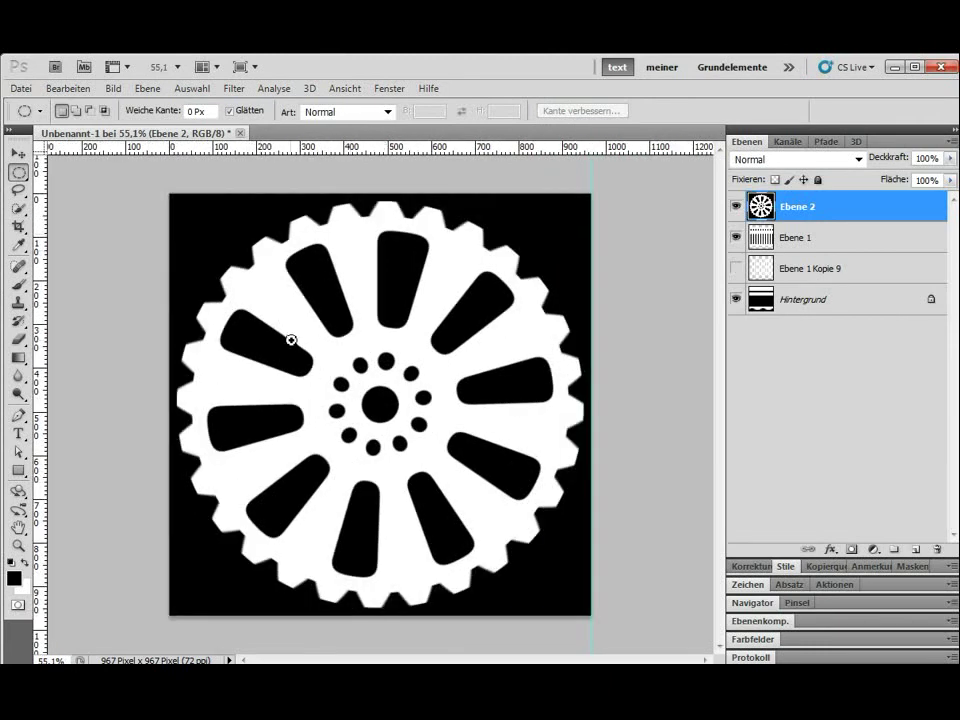